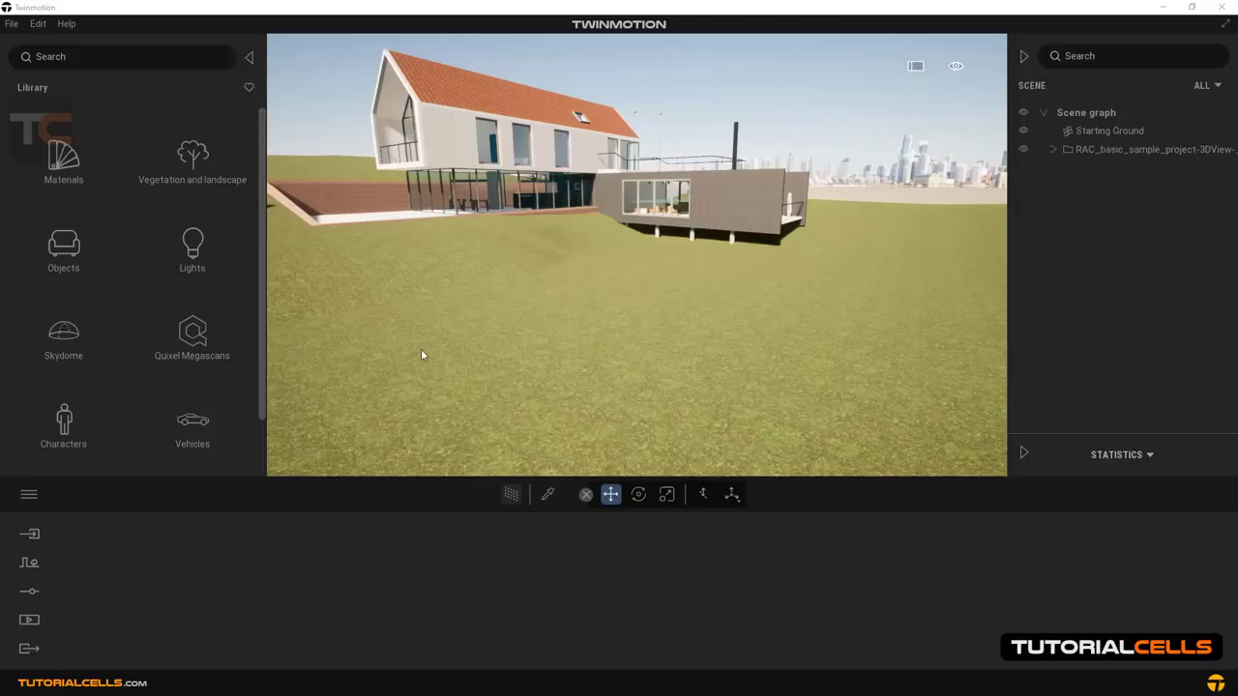
Open the vegetation scatter tool and add the Long grass 01 model from the grass and flowers library to its palette.
left_click(194, 183)
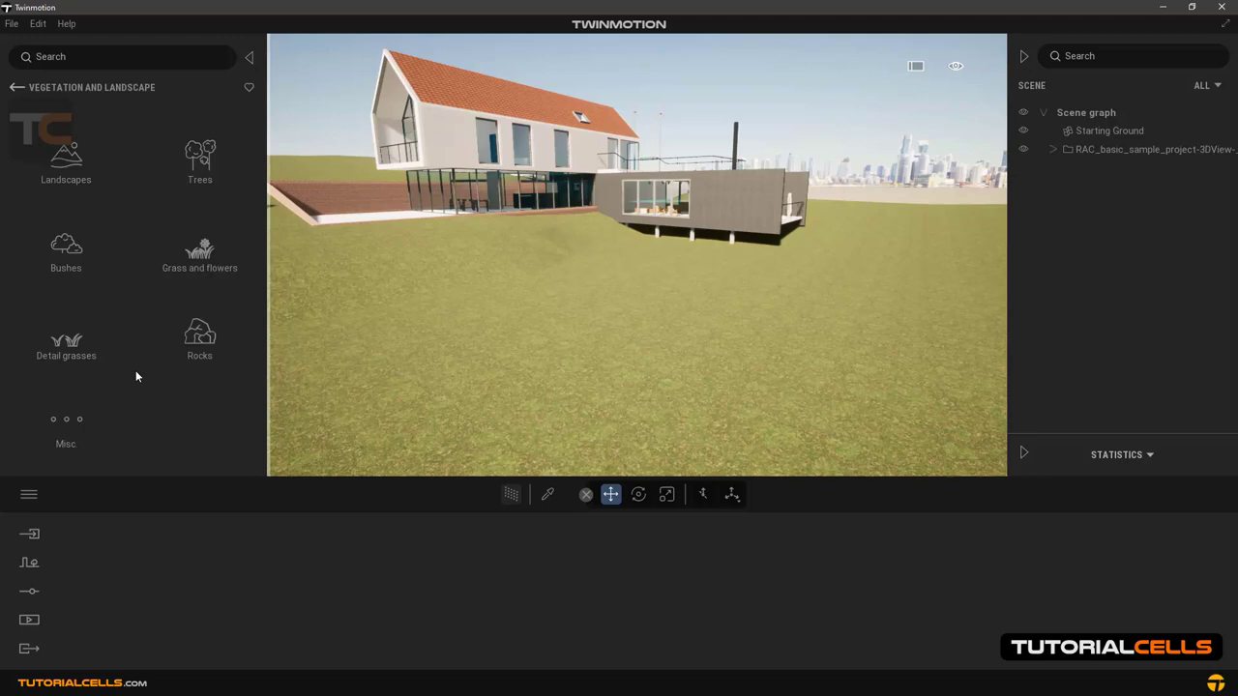
left_click(35, 571)
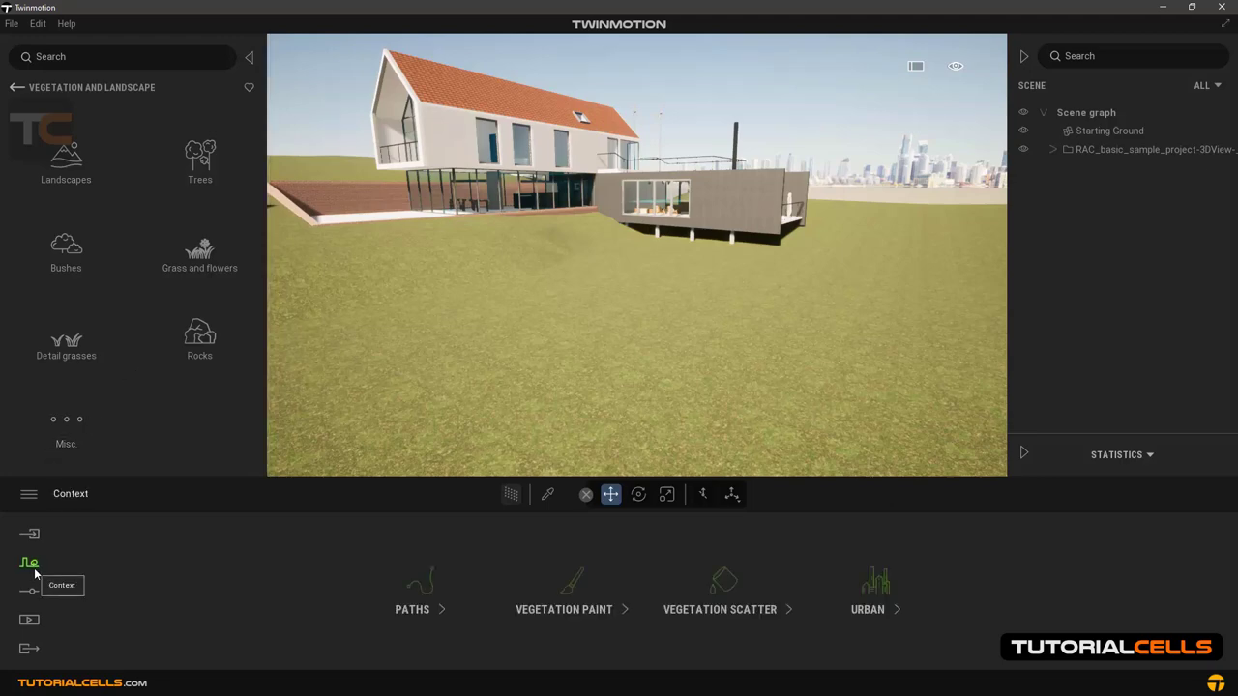
left_click(725, 585)
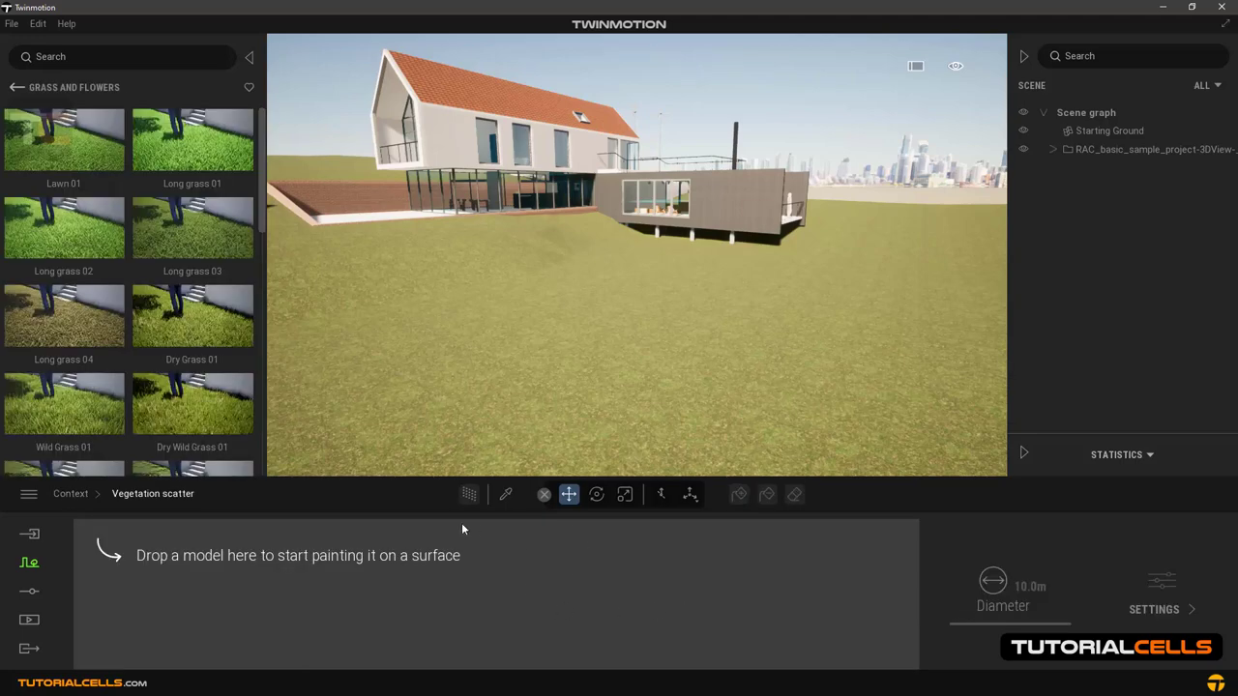
mouse_move(243, 135)
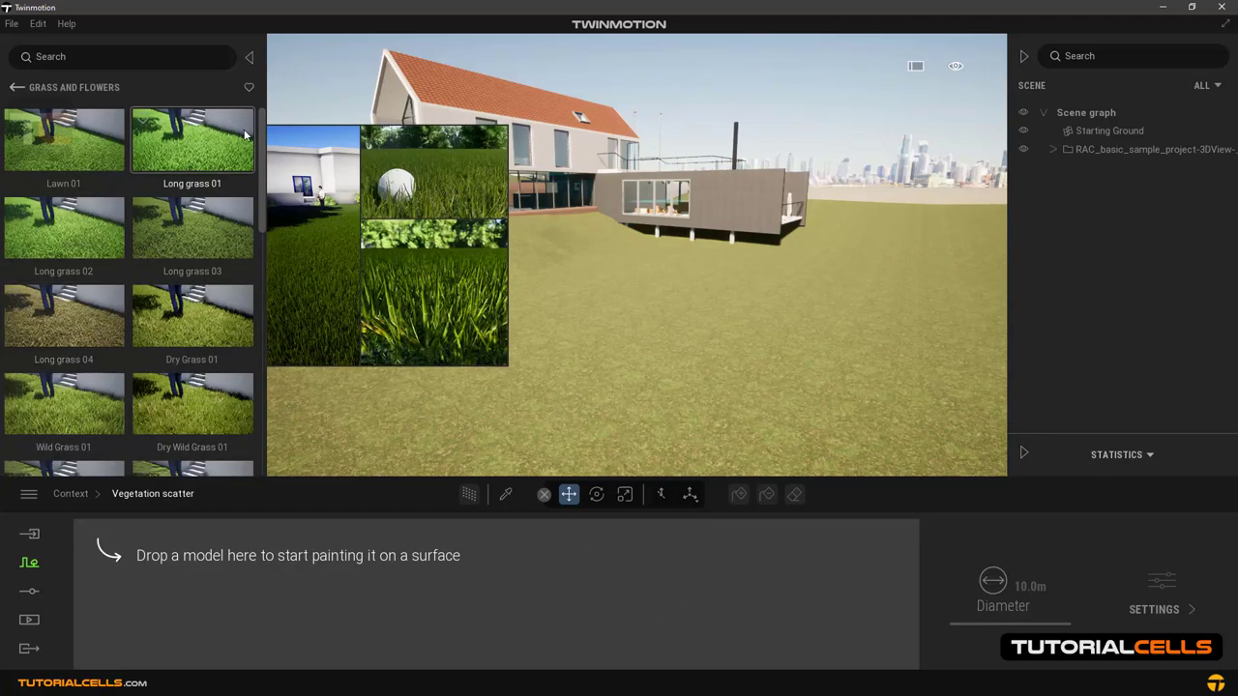
mouse_move(263, 144)
left_mouse_down()
mouse_move(258, 208)
mouse_move(262, 145)
left_mouse_up()
mouse_move(190, 150)
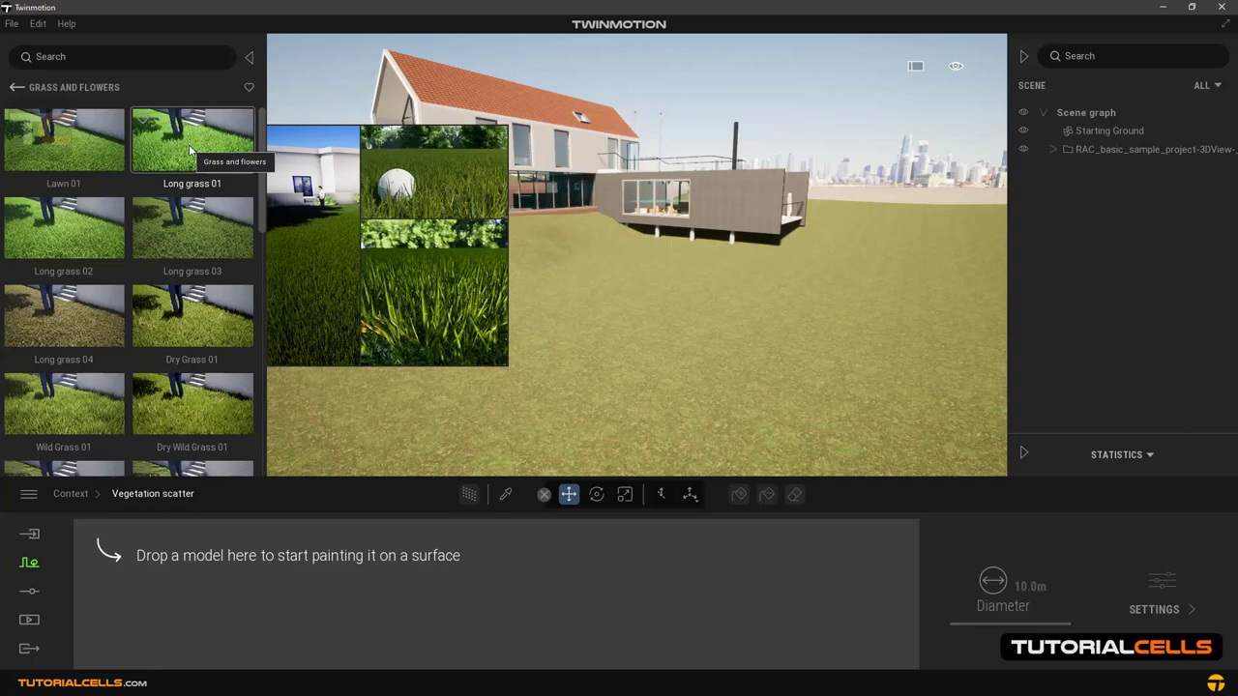
left_click_drag(189, 144, 209, 568)
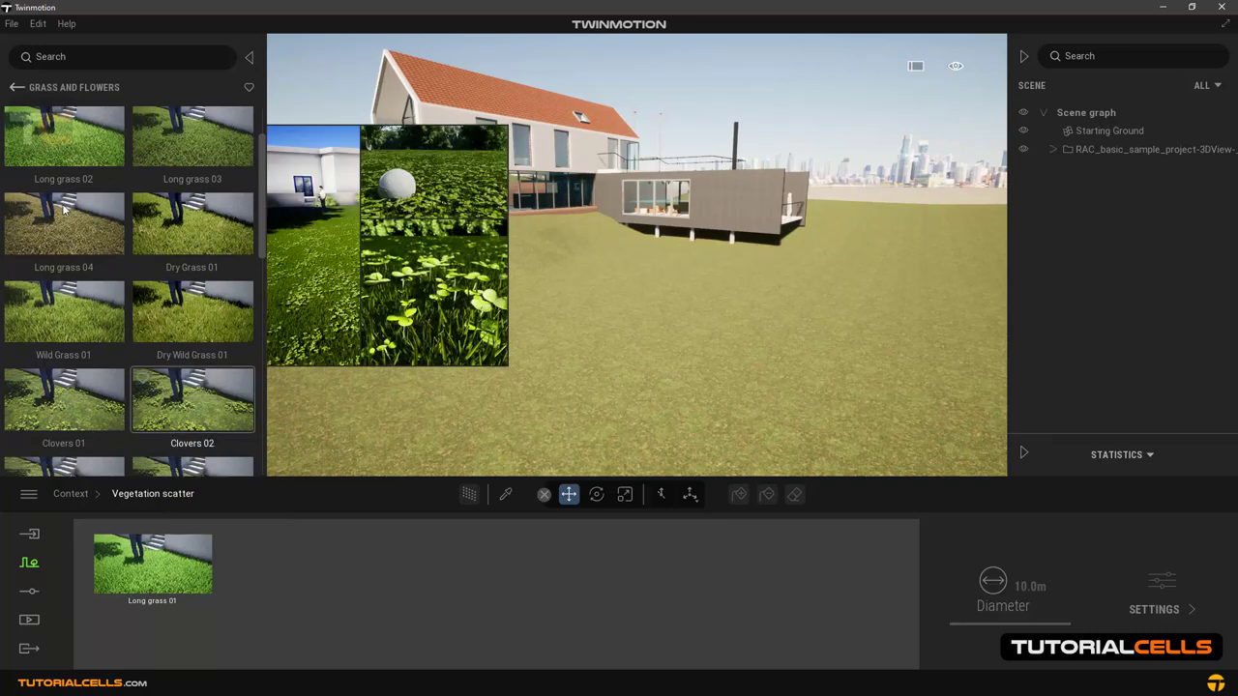
Add the Long grass borders 02 model from the detail grasses library to the scatter palette.
left_click(16, 89)
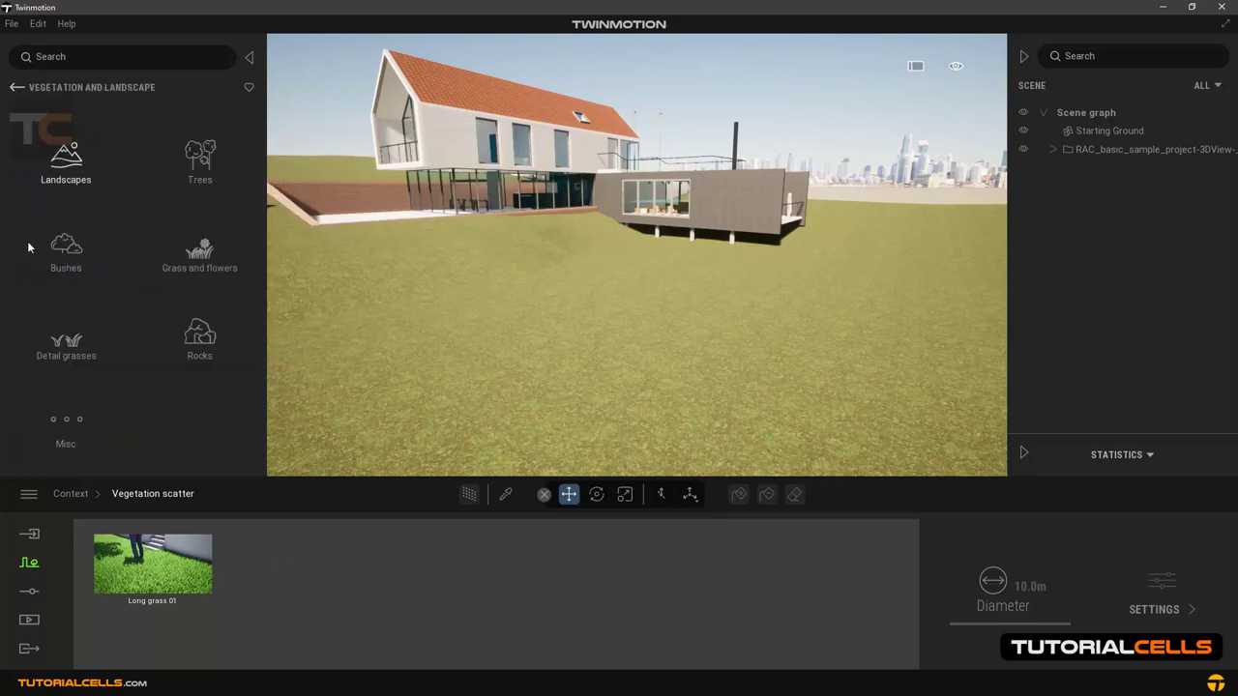
left_click(75, 341)
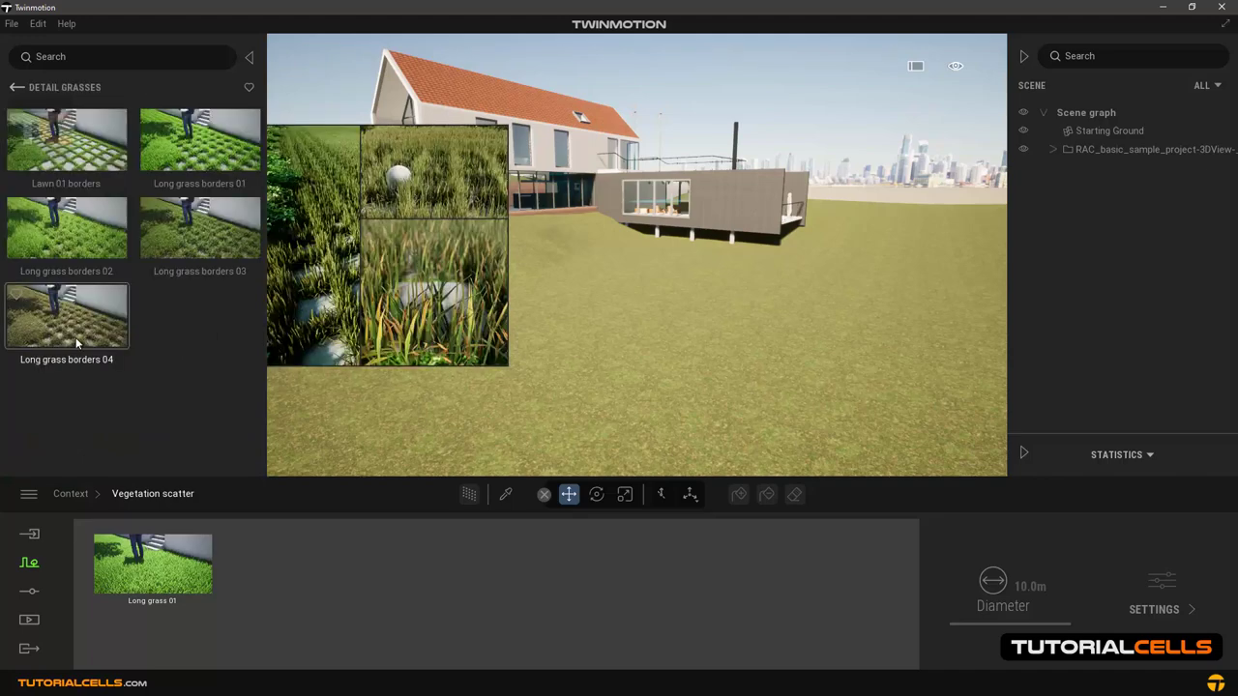
mouse_move(76, 246)
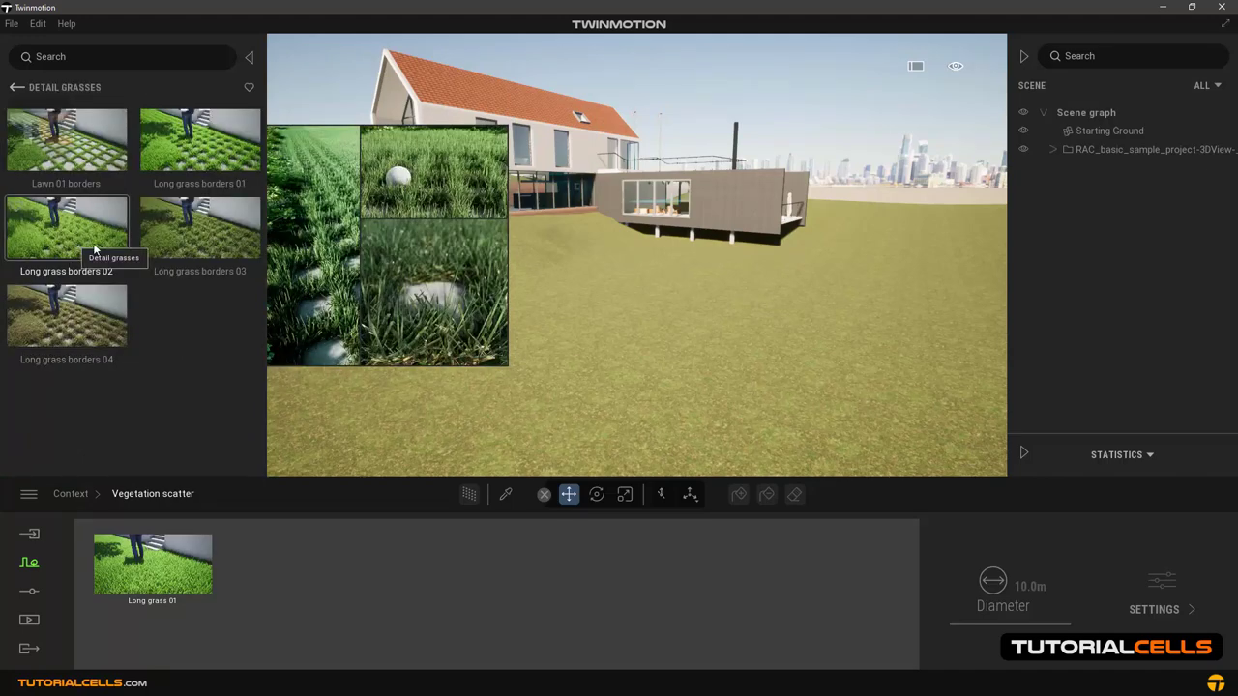
left_click_drag(76, 247, 280, 571)
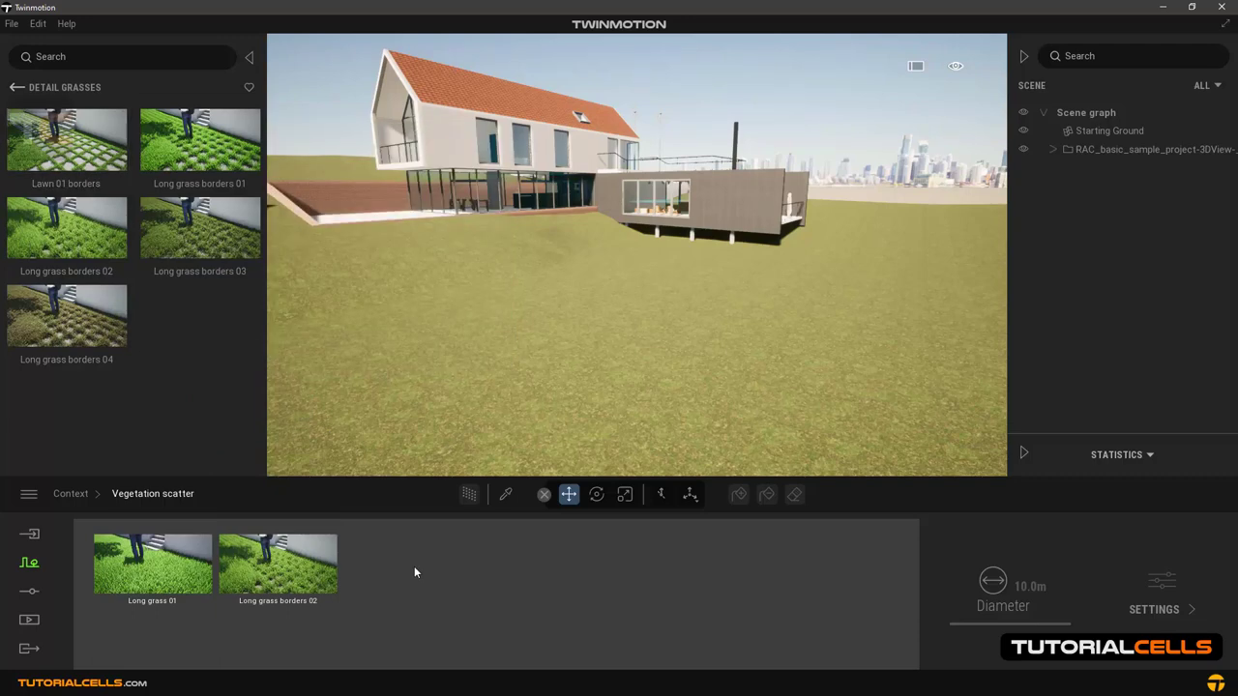
left_click(15, 87)
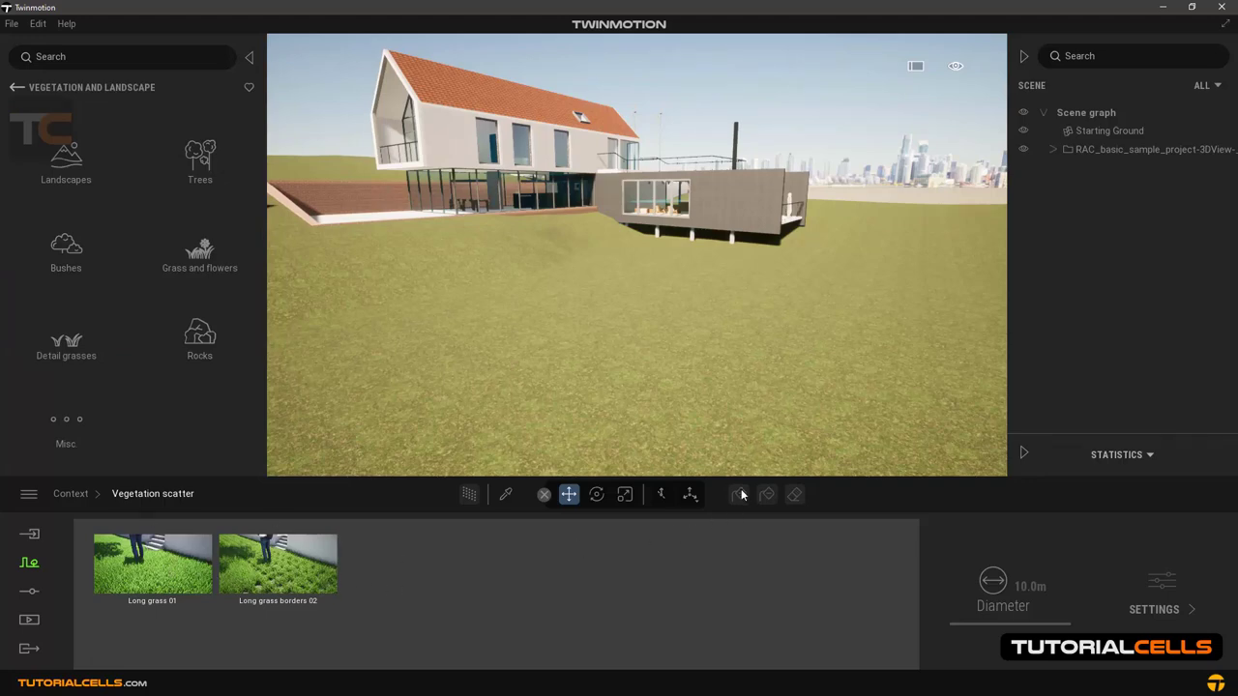
Make Long grass 01 the active model in the scatter palette, trying Long grass borders 02 in between.
left_click(179, 566)
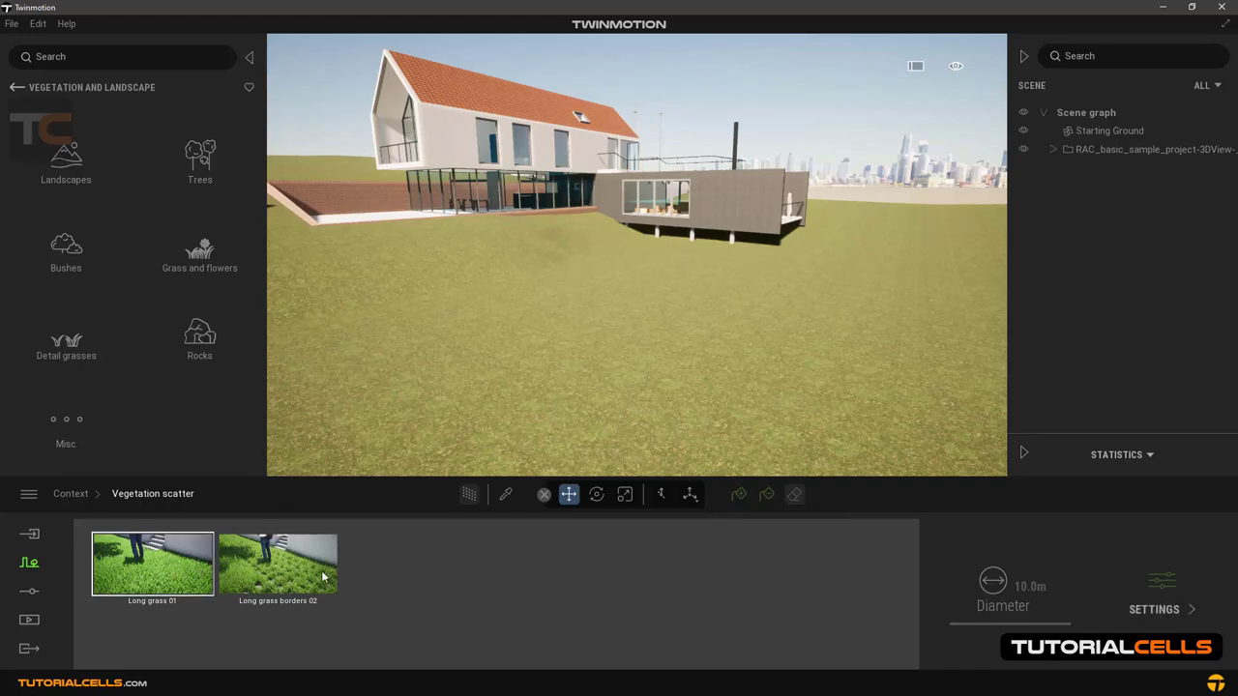
left_click(319, 578)
left_click(199, 572)
Select the topography surface and the concrete floor in turn to identify separate surfaces, and return to the vegetation scatter tool.
left_click(620, 297)
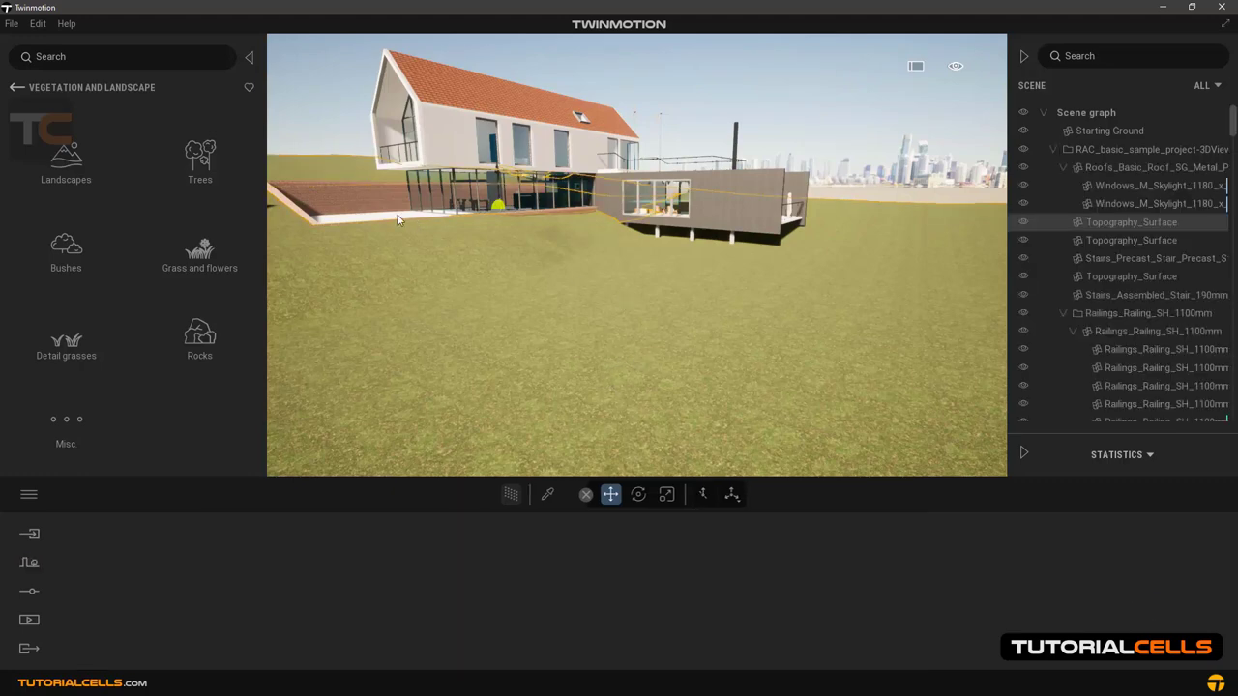
left_click(389, 221)
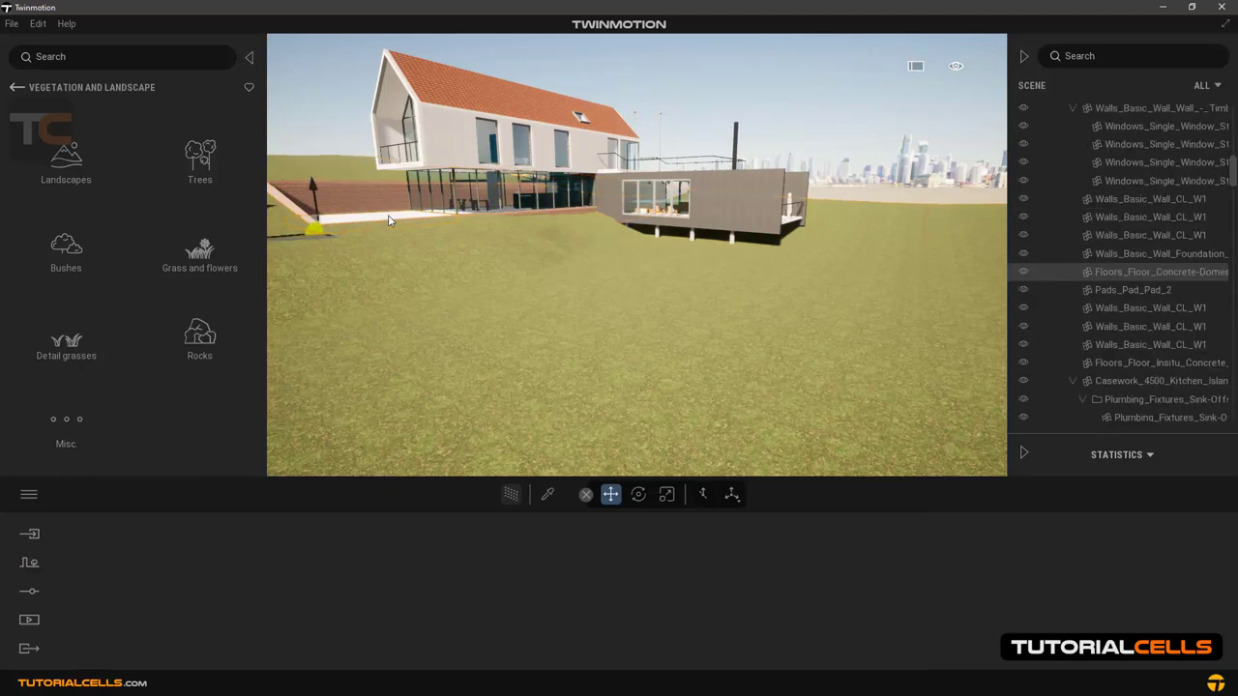
left_click(30, 564)
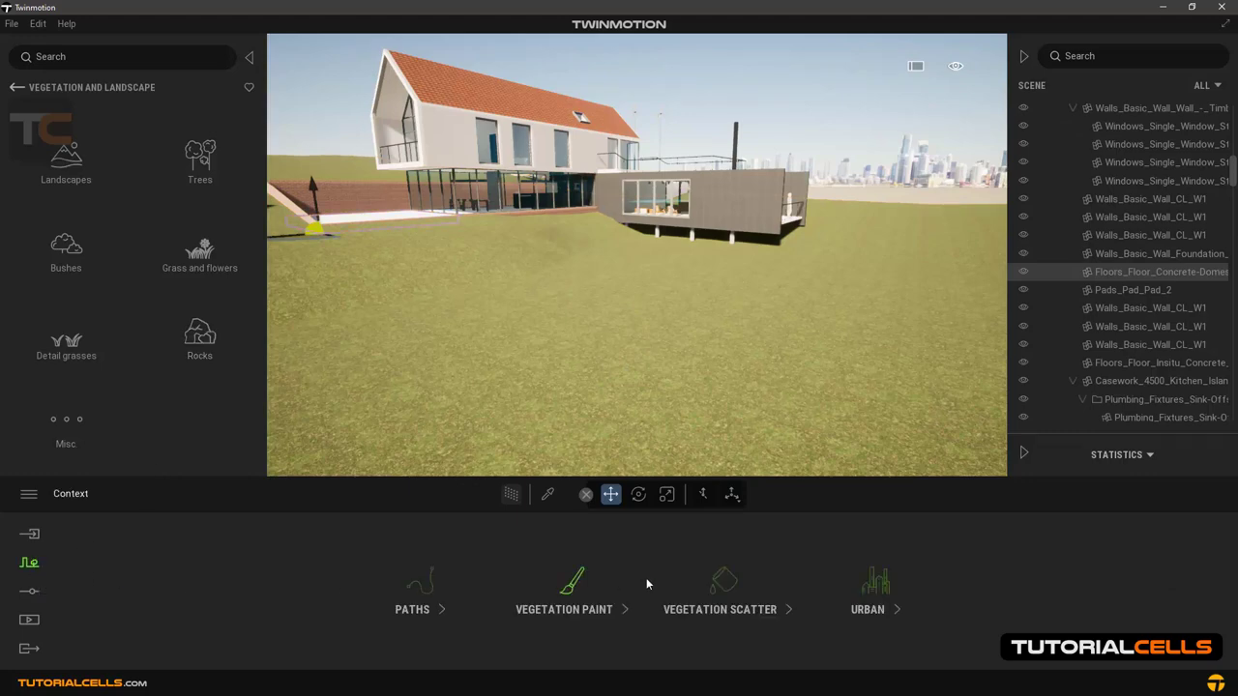
left_click(723, 582)
Scatter Long grass 01 over the topography surface around the house, repeating the fill to make the grass denser.
scroll(520, 354, "down", 3)
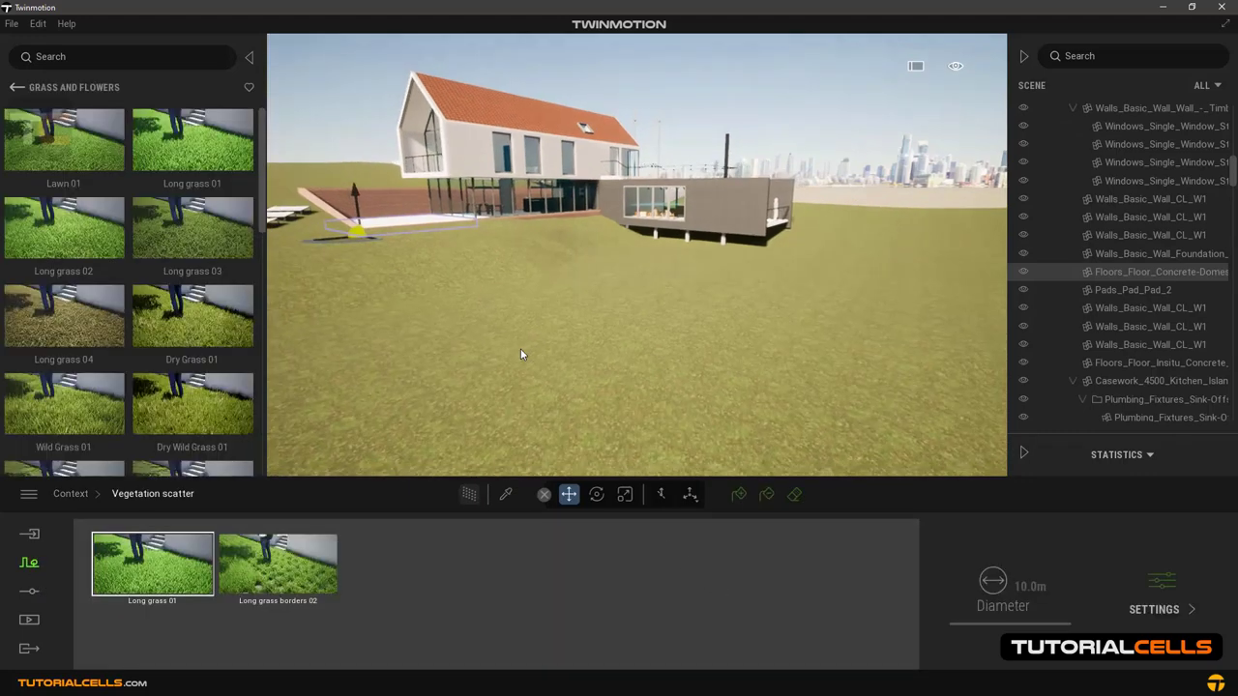
right_click_drag(520, 354, 511, 410)
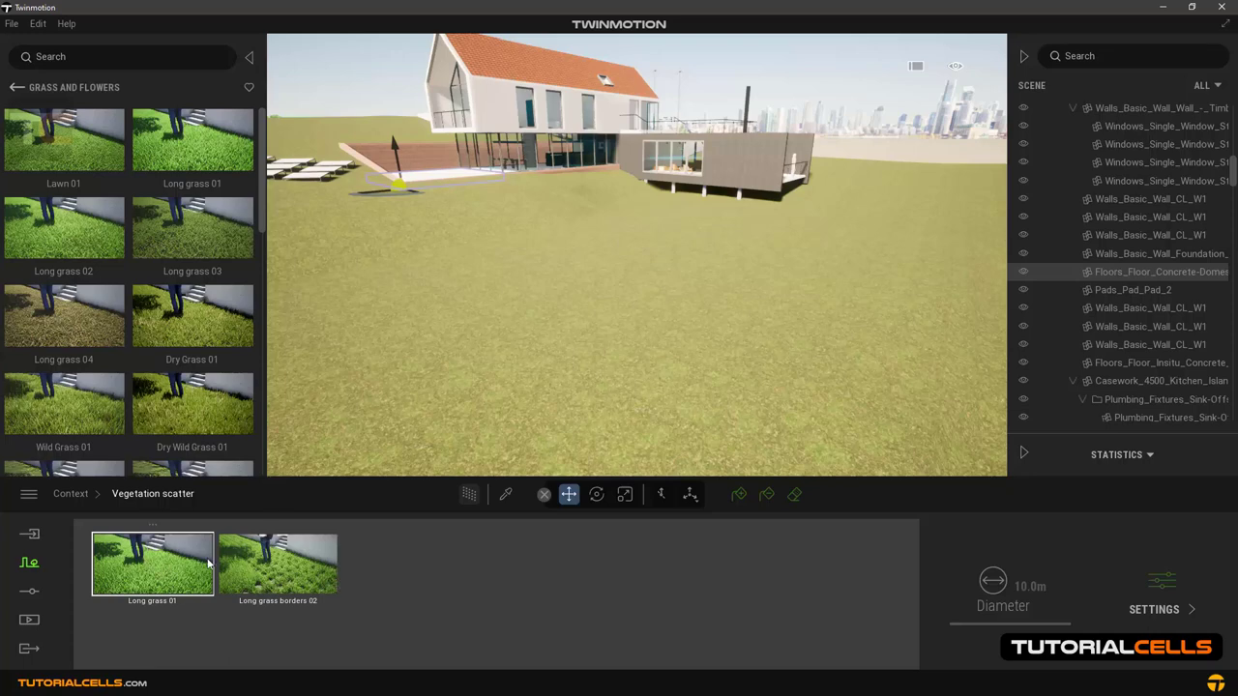
left_click(739, 495)
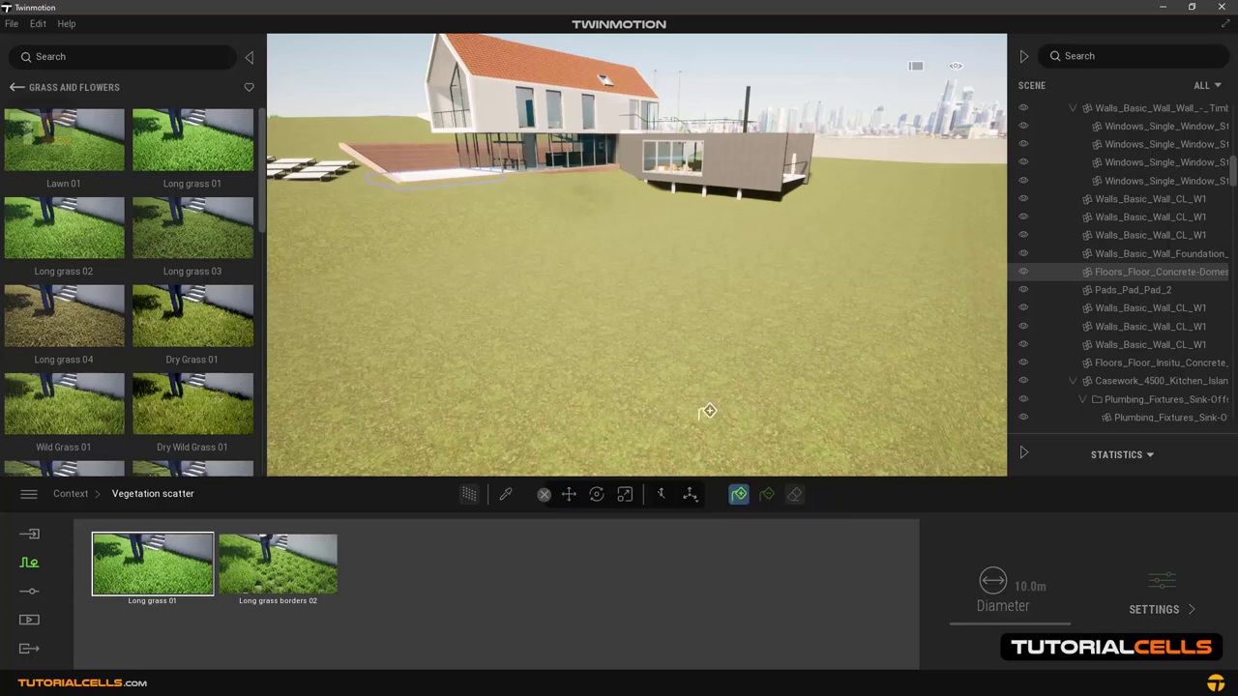
left_click(662, 304)
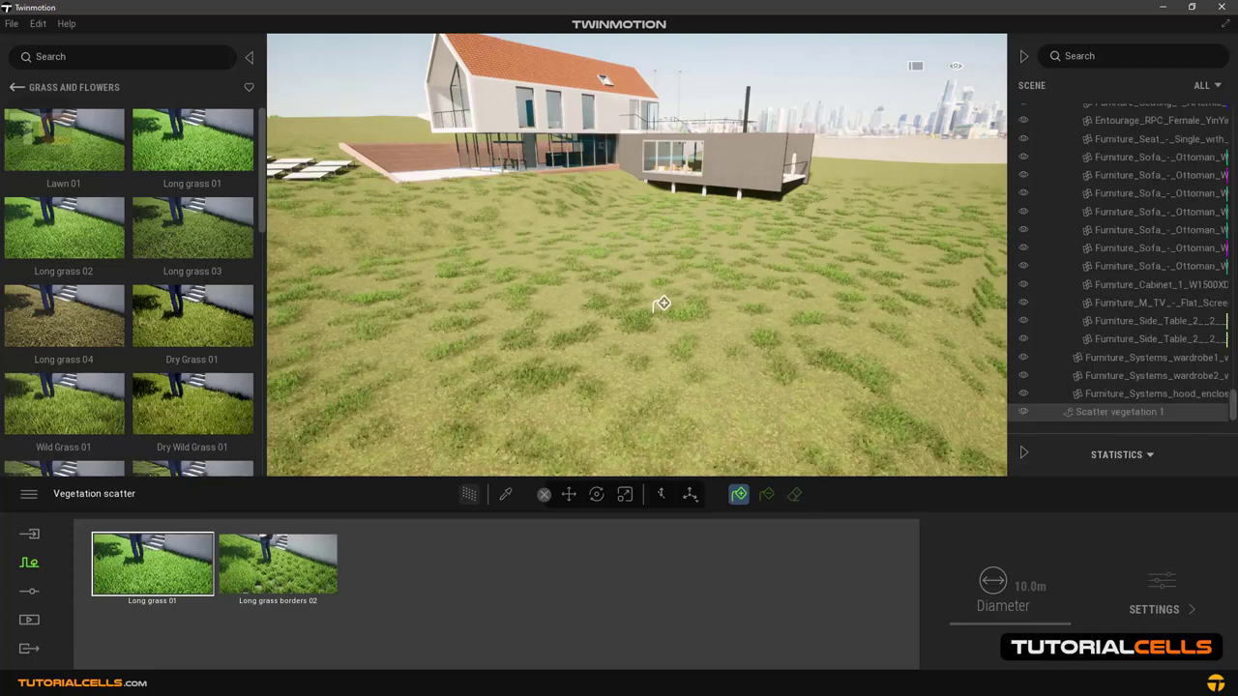
left_click(594, 310)
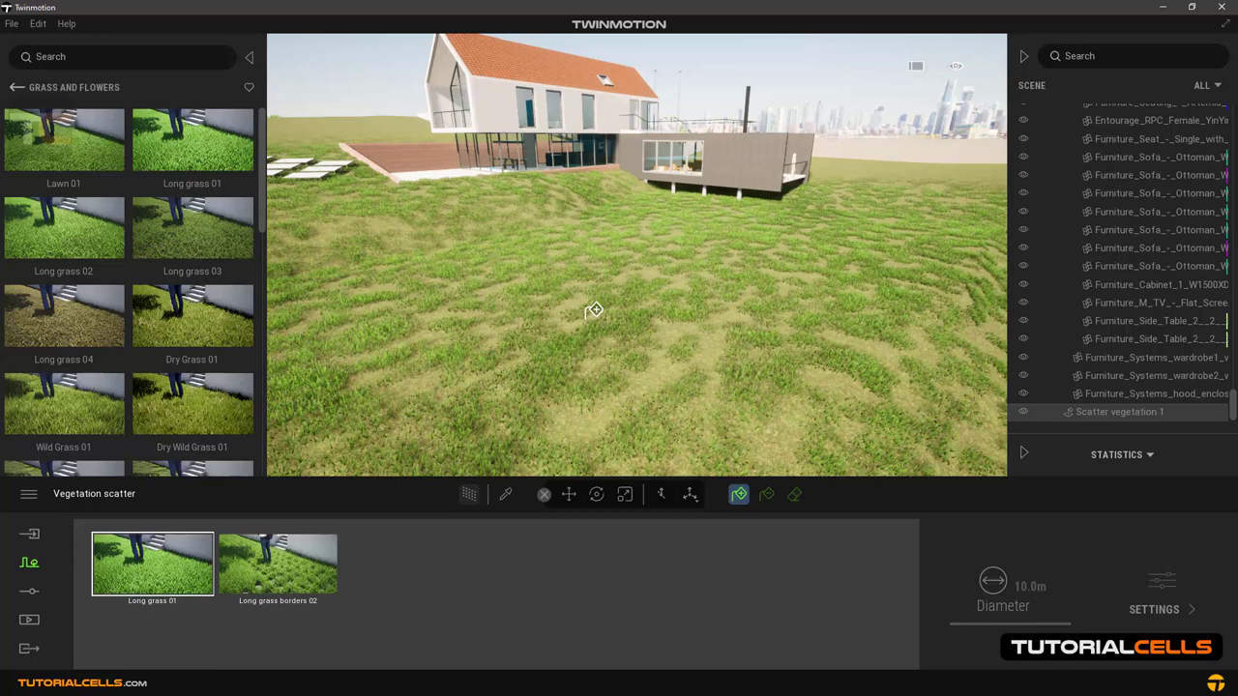
left_click(594, 311)
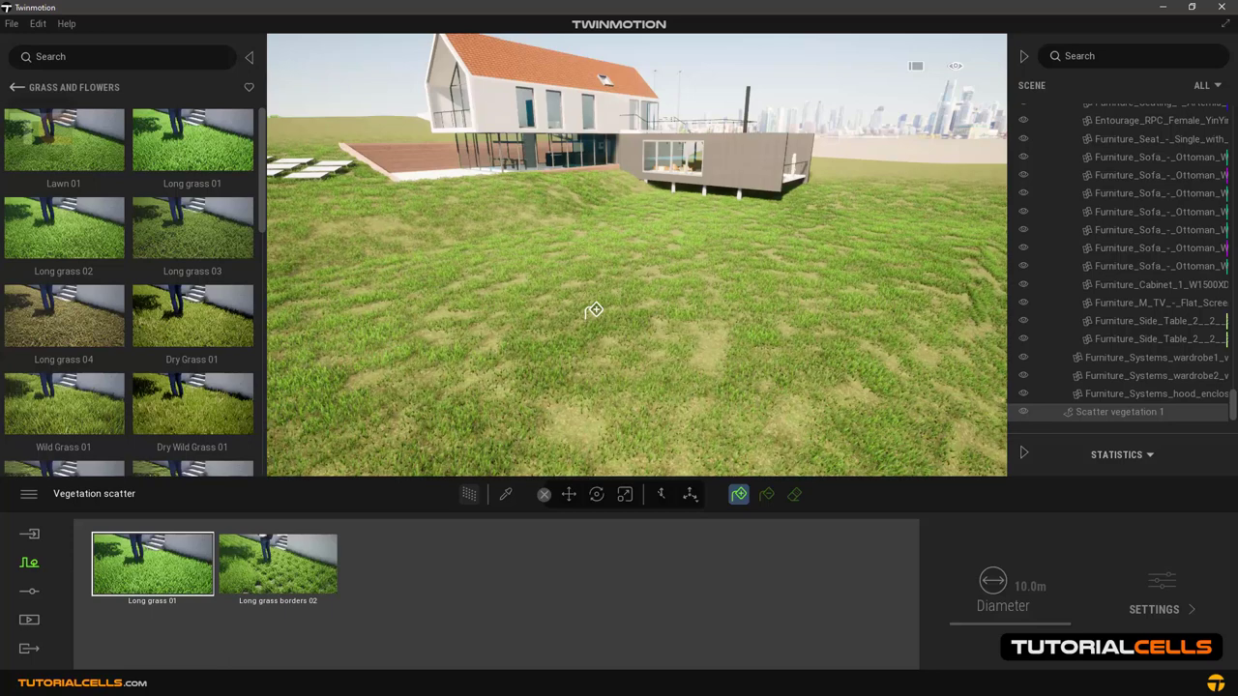
left_click(594, 310)
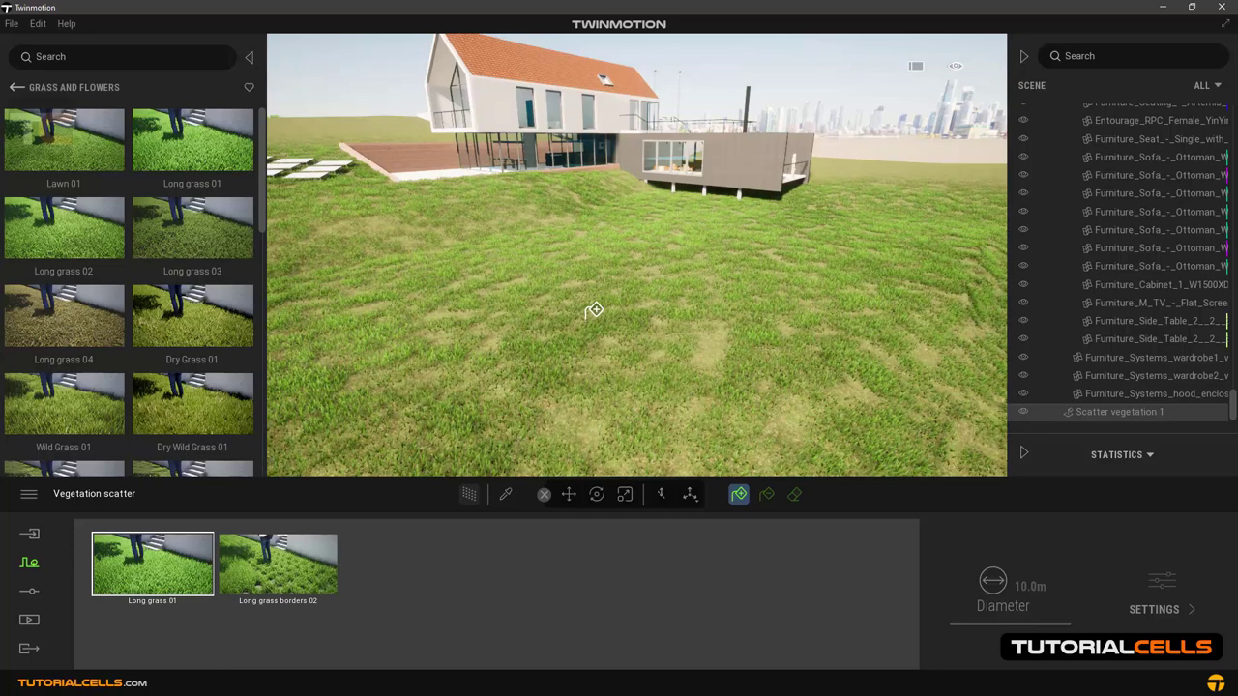
Thin out the scattered Long grass 01 across the topography surface.
left_click(769, 496)
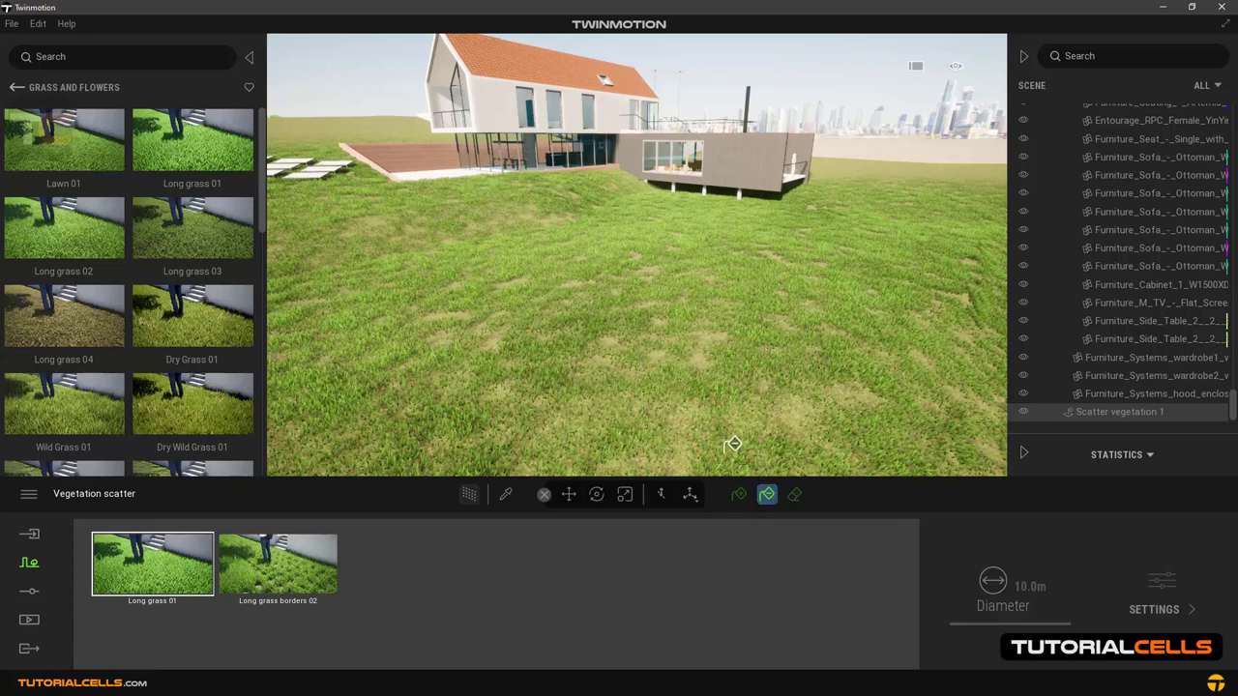
left_click(621, 316)
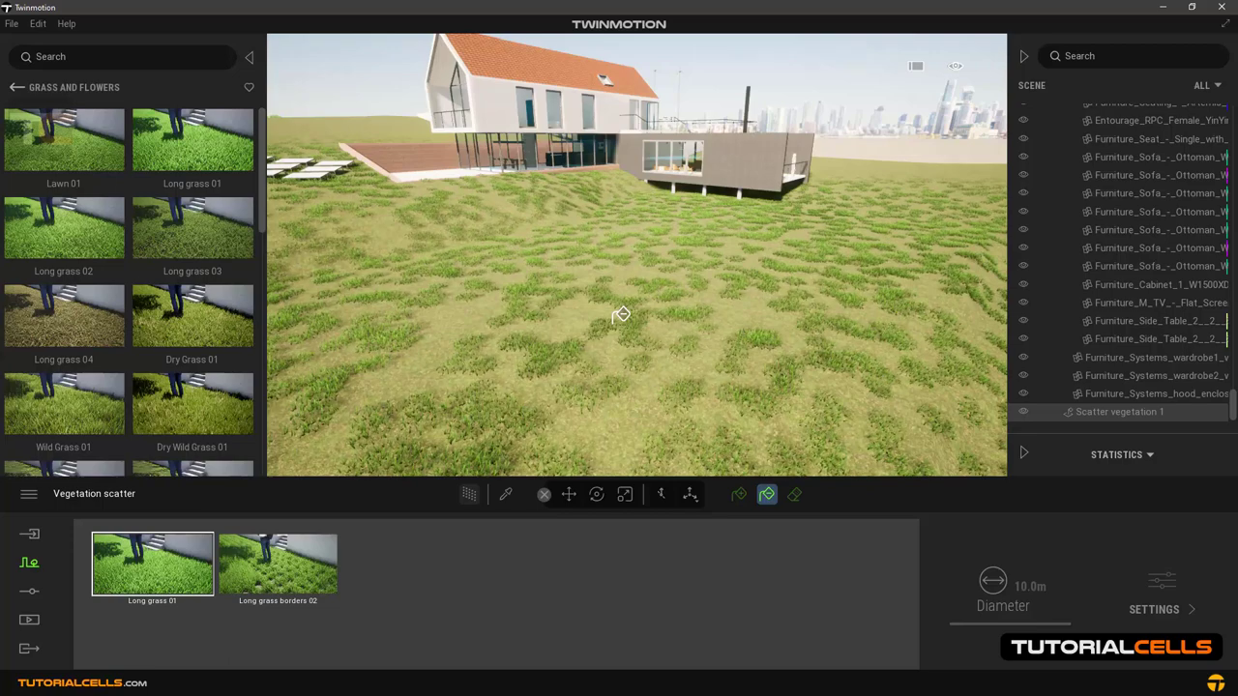
Erase a patch of the scattered grass in front of the house and set the eraser diameter to 8.1 m.
left_click(794, 494)
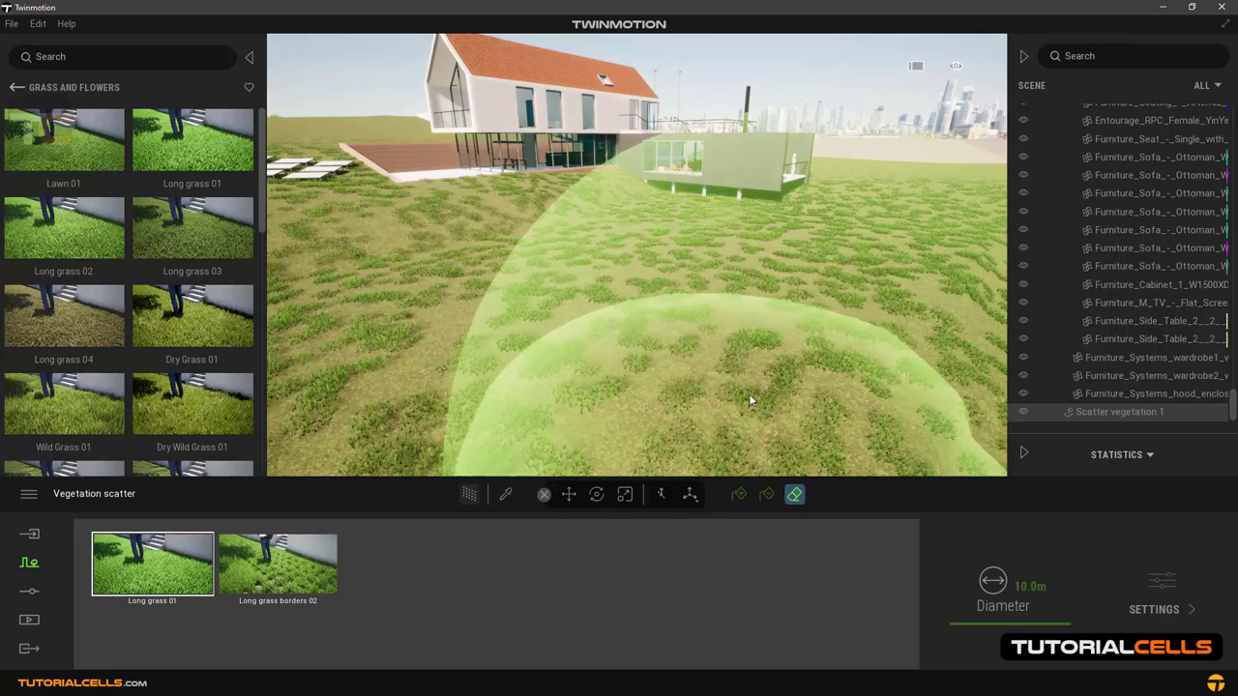
left_click(772, 309)
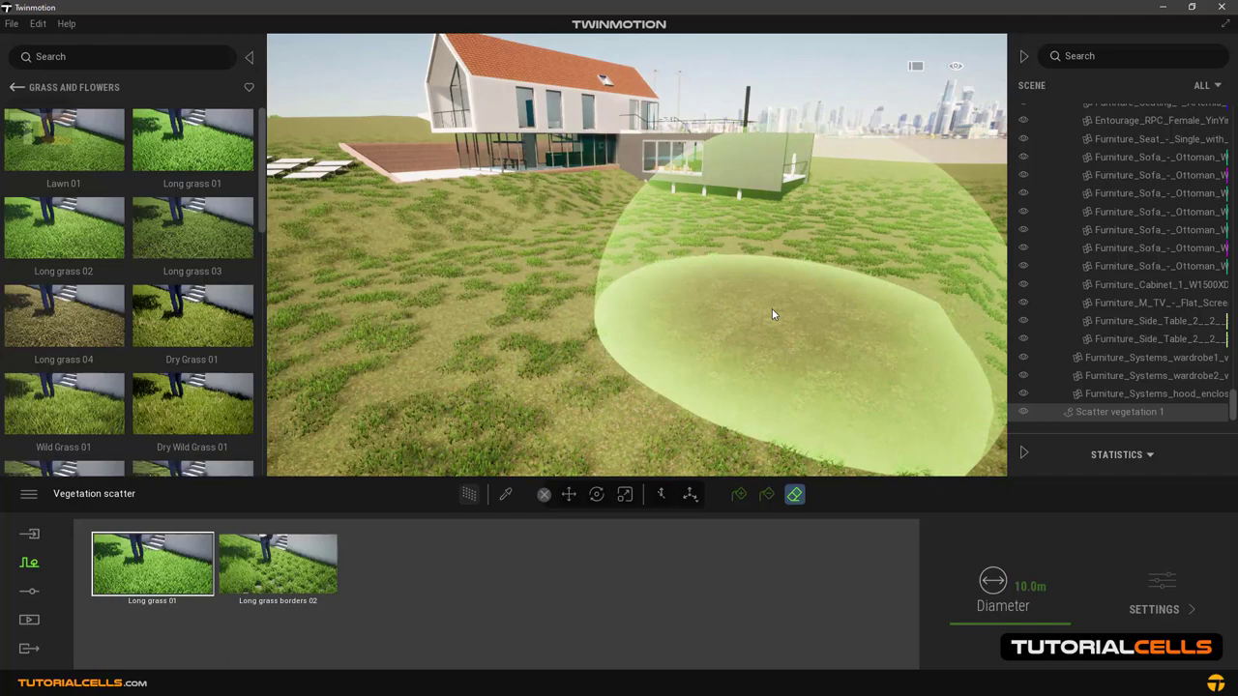
left_click_drag(984, 620, 988, 628)
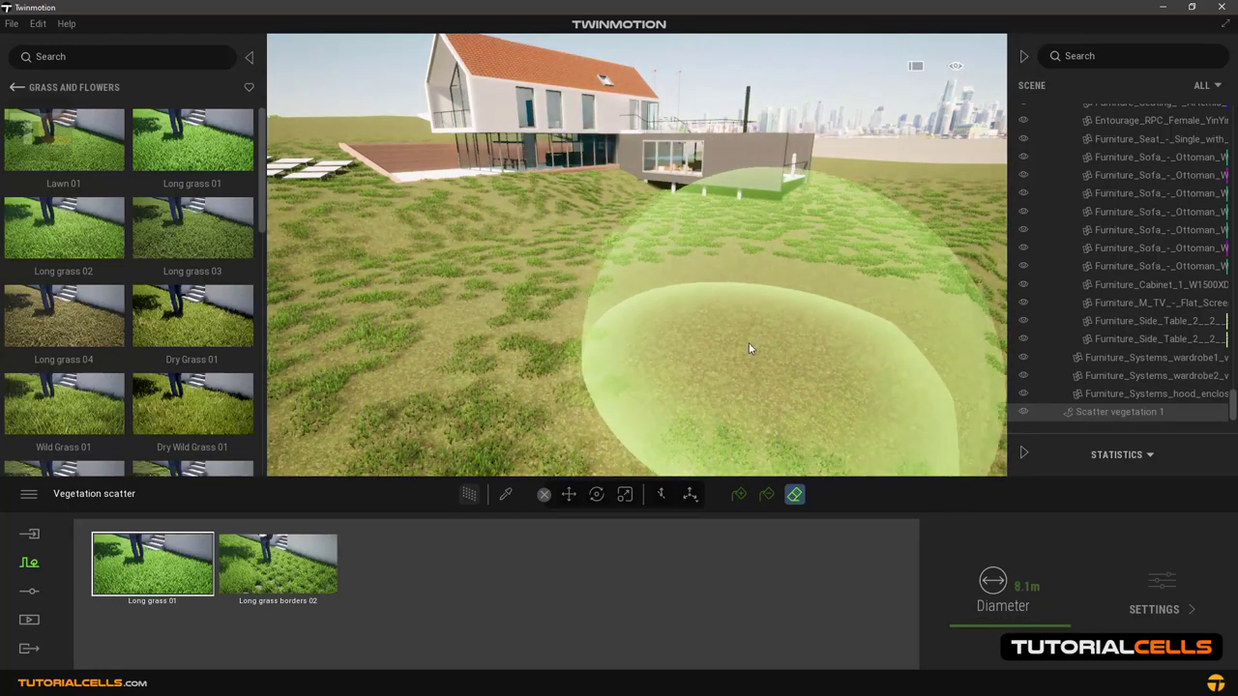
Scatter Long grass 01 over the terrain again to cover the erased patch.
left_click(739, 494)
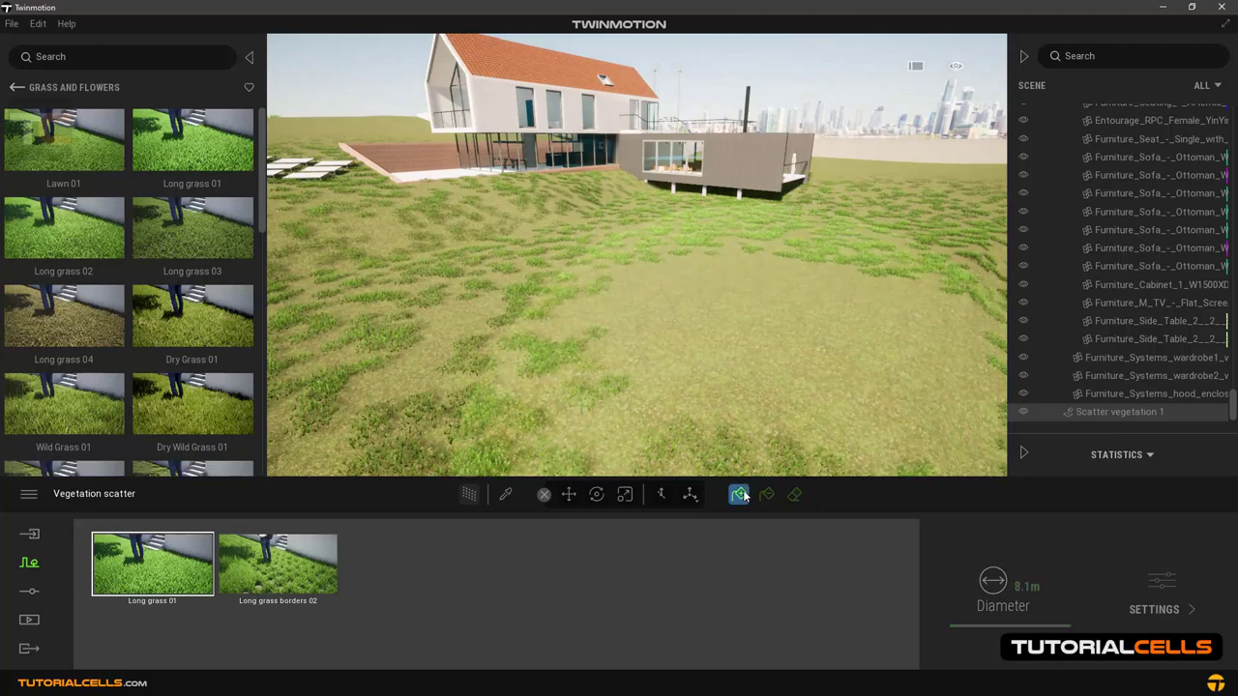
left_click(733, 321)
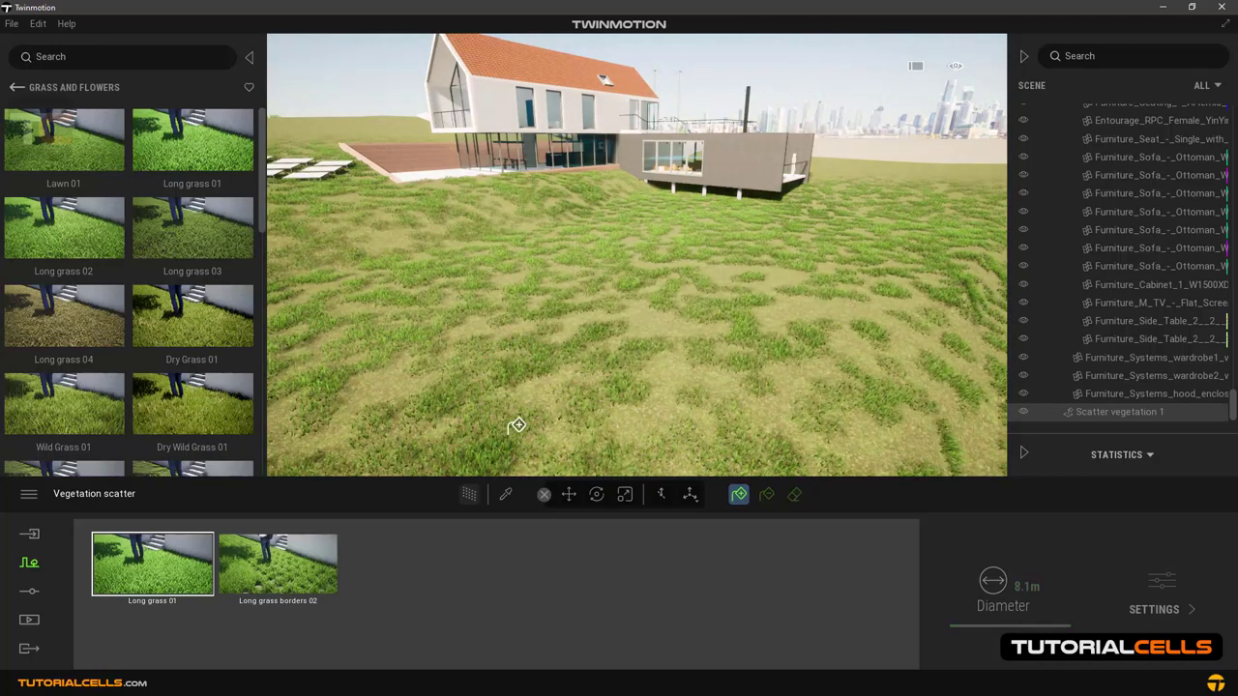
Examine the Grass fading distance options in the preferences and accept the settings.
left_click(39, 25)
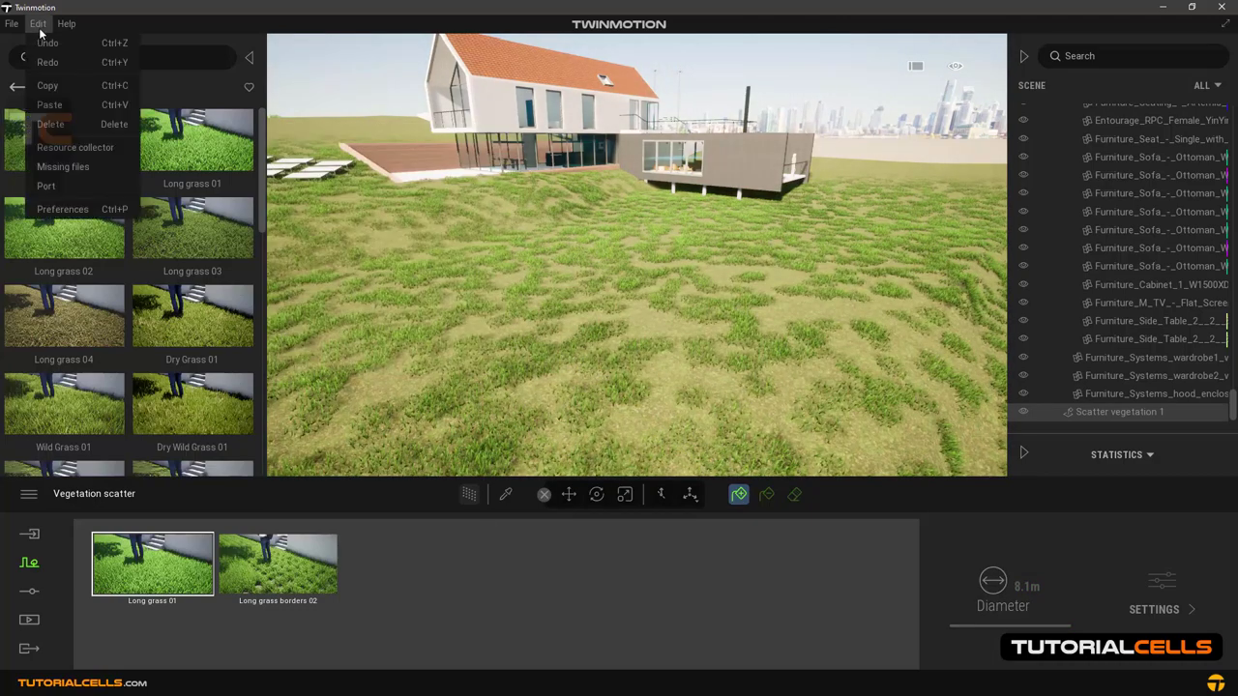
left_click(106, 209)
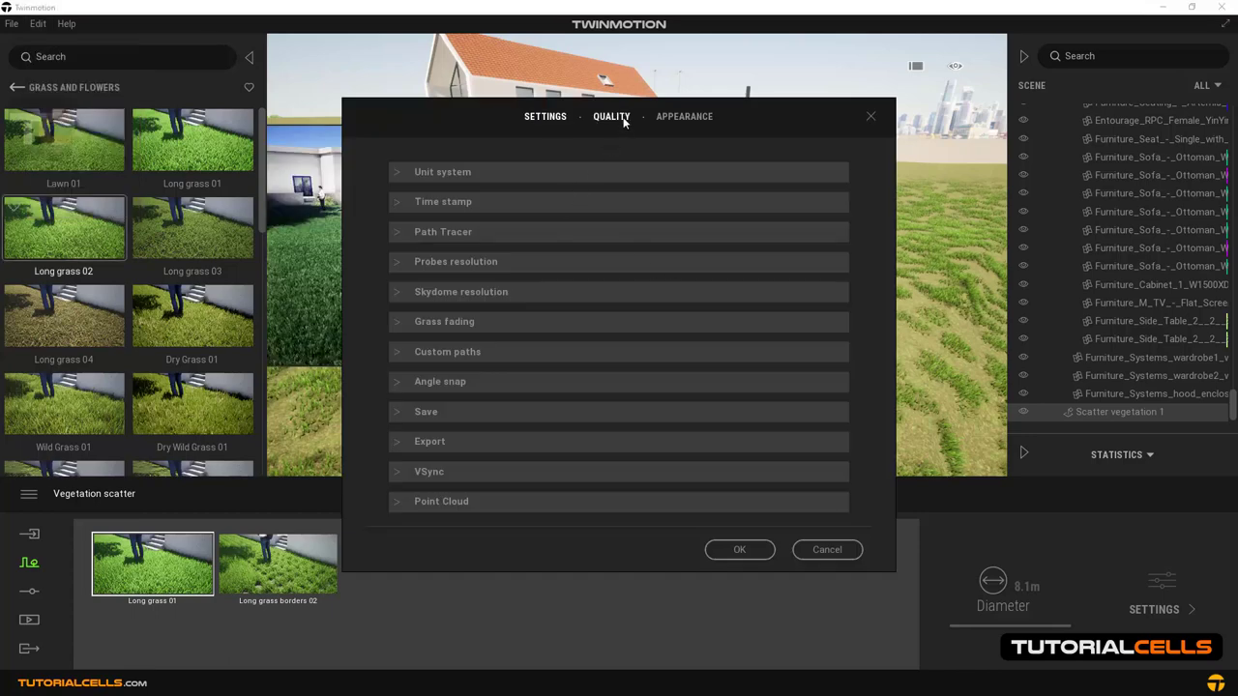
left_click(446, 321)
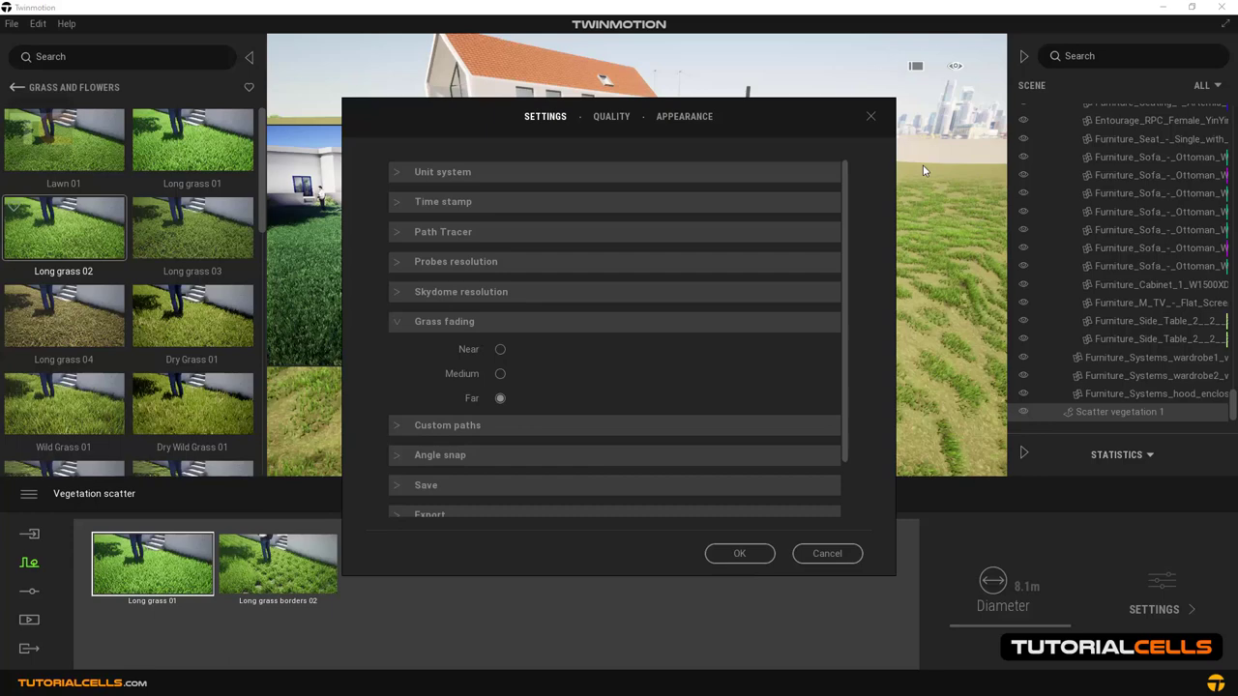
left_click_drag(734, 120, 569, 128)
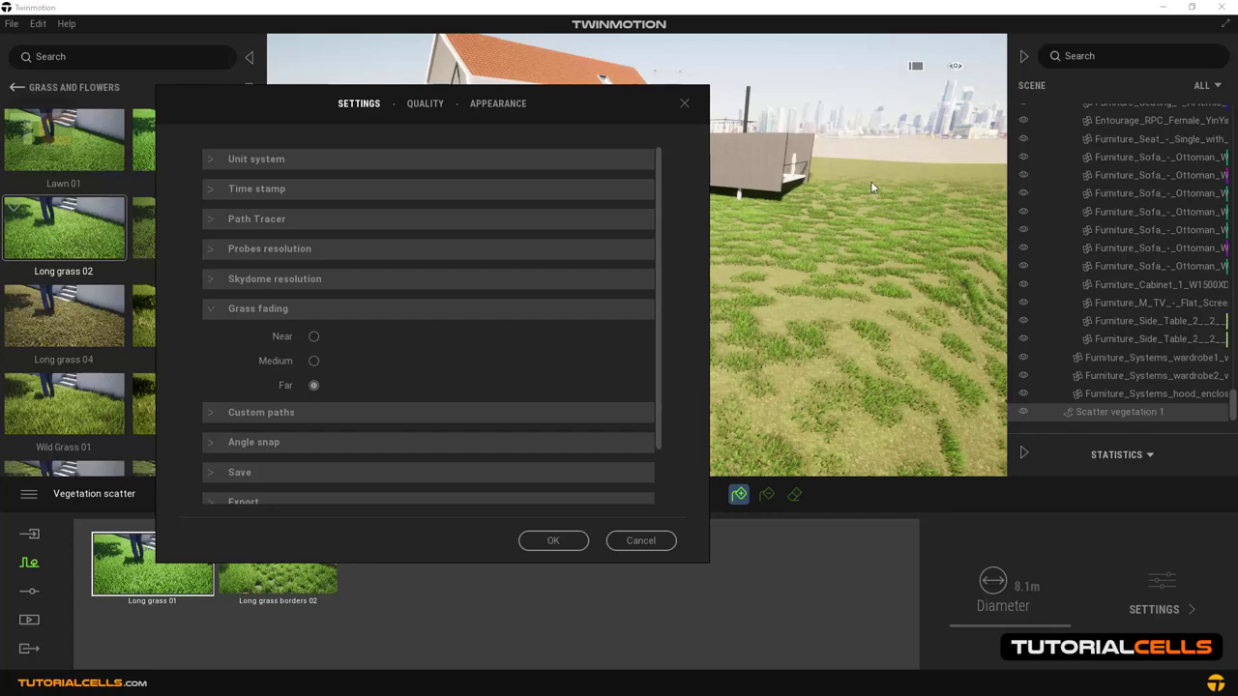
left_click(561, 541)
Examine the scattered grass on the terrain around the house from several viewpoints and distances.
right_click_drag(753, 320, 815, 286)
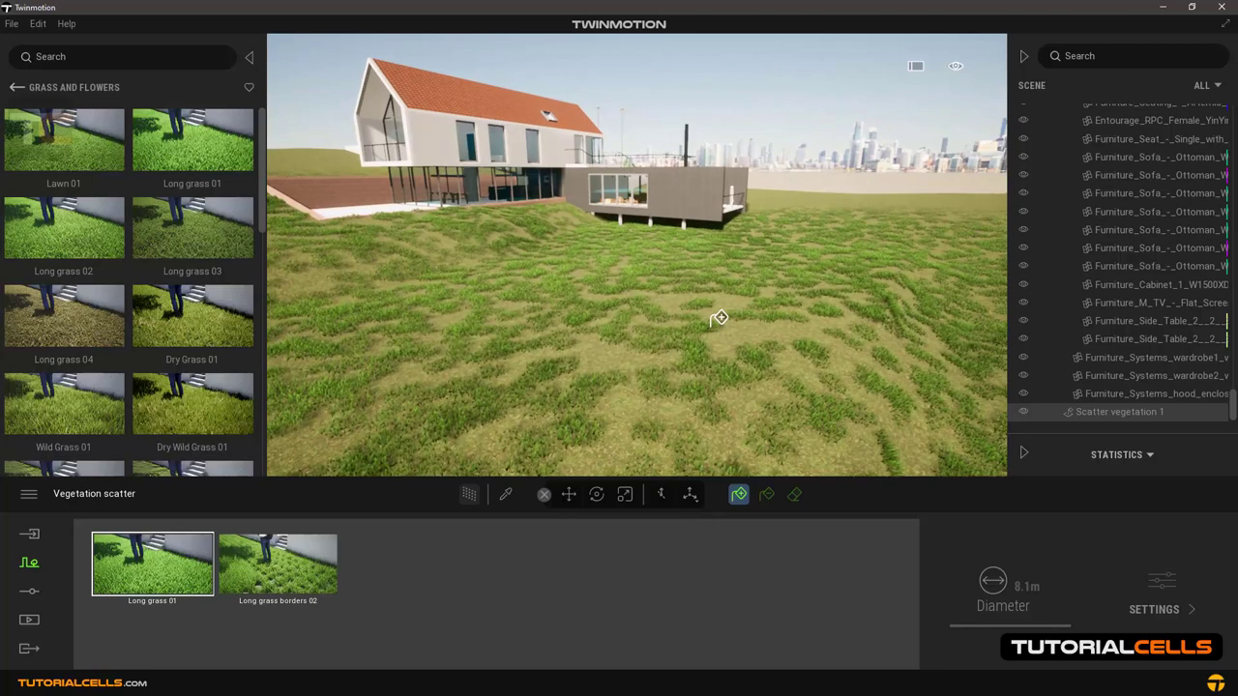
right_click_drag(719, 318, 836, 281)
key("w")
key("w")
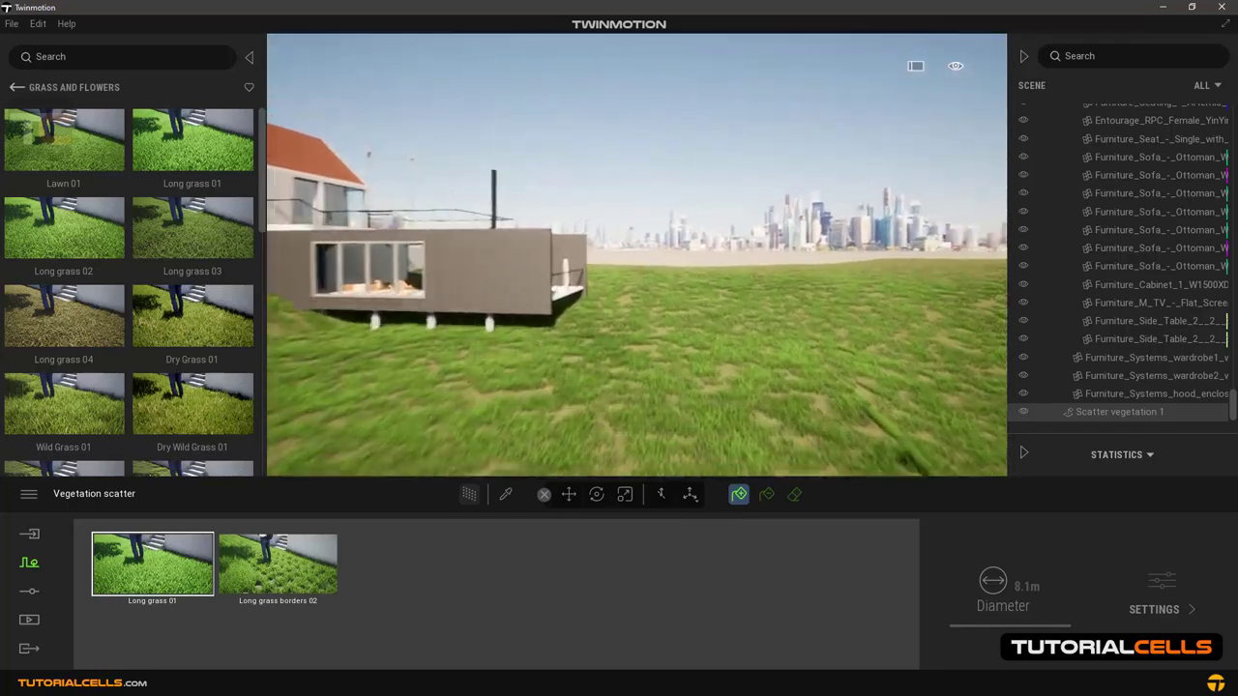
key("w")
right_click_drag(724, 326, 706, 351)
key("a")
key("w")
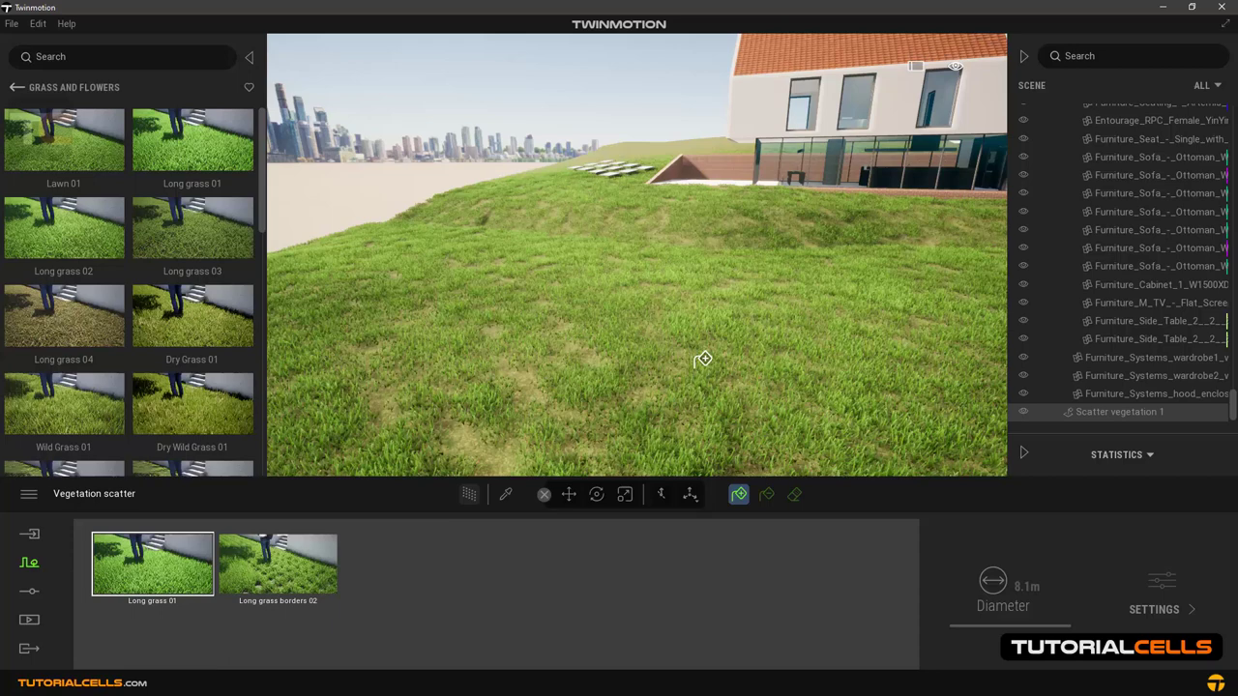
right_click_drag(703, 359, 706, 280)
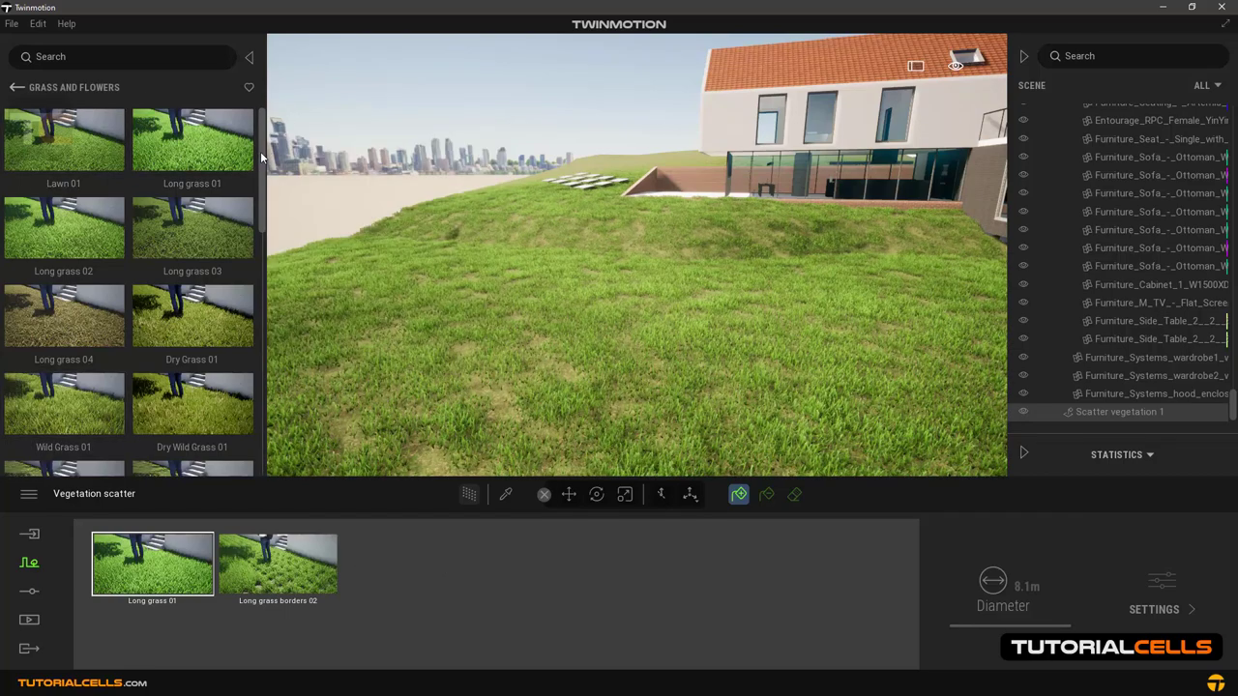
Add Poppies to the vegetation scatter set and scatter them over the grassy terrain.
left_click_drag(260, 151, 245, 371)
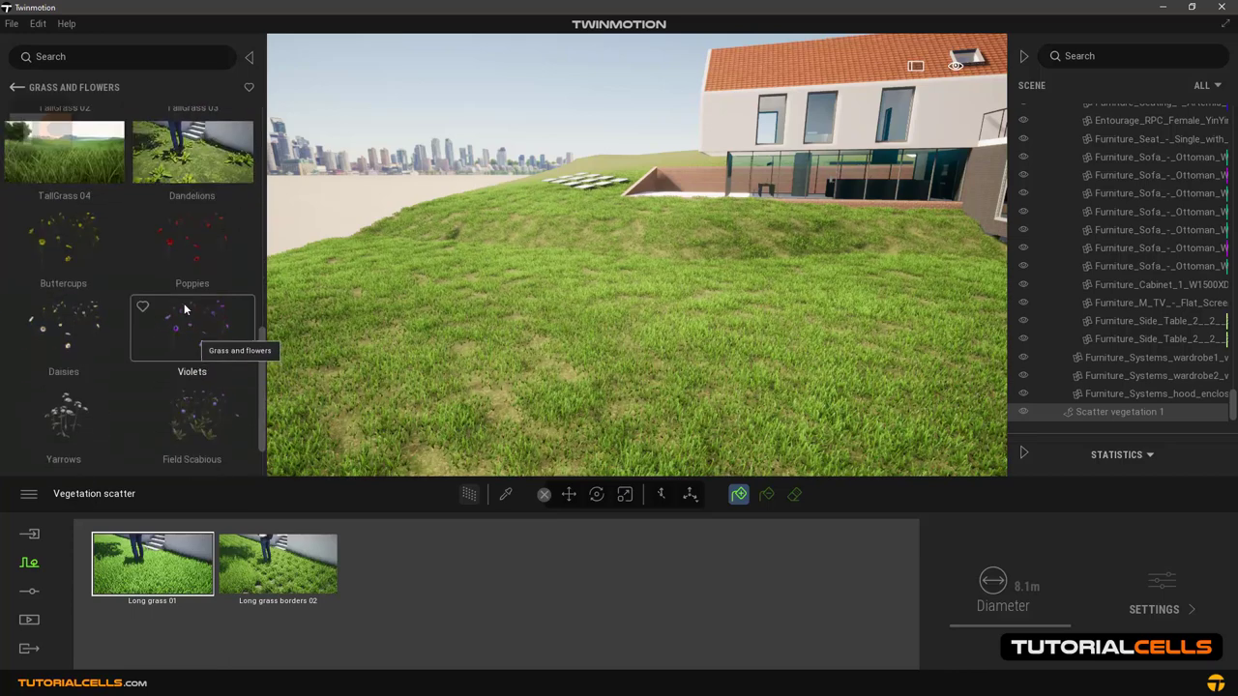
left_click_drag(184, 238, 390, 585)
left_click(410, 567)
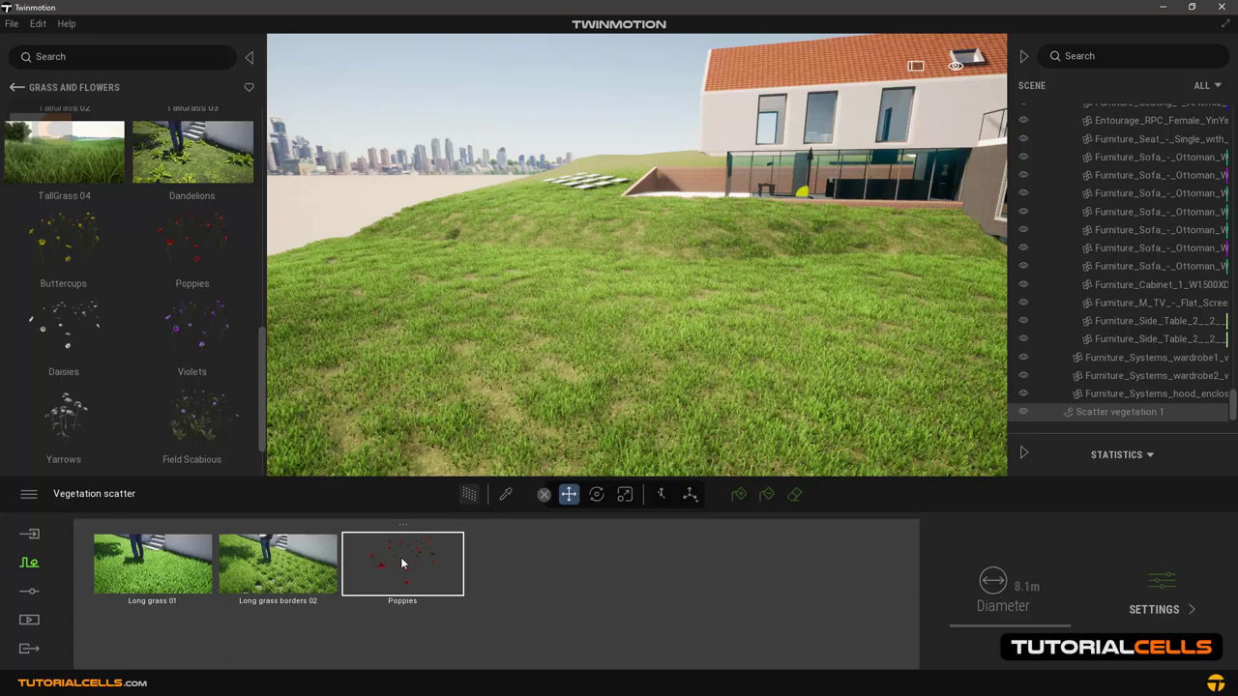
left_click(290, 559)
left_click(170, 555)
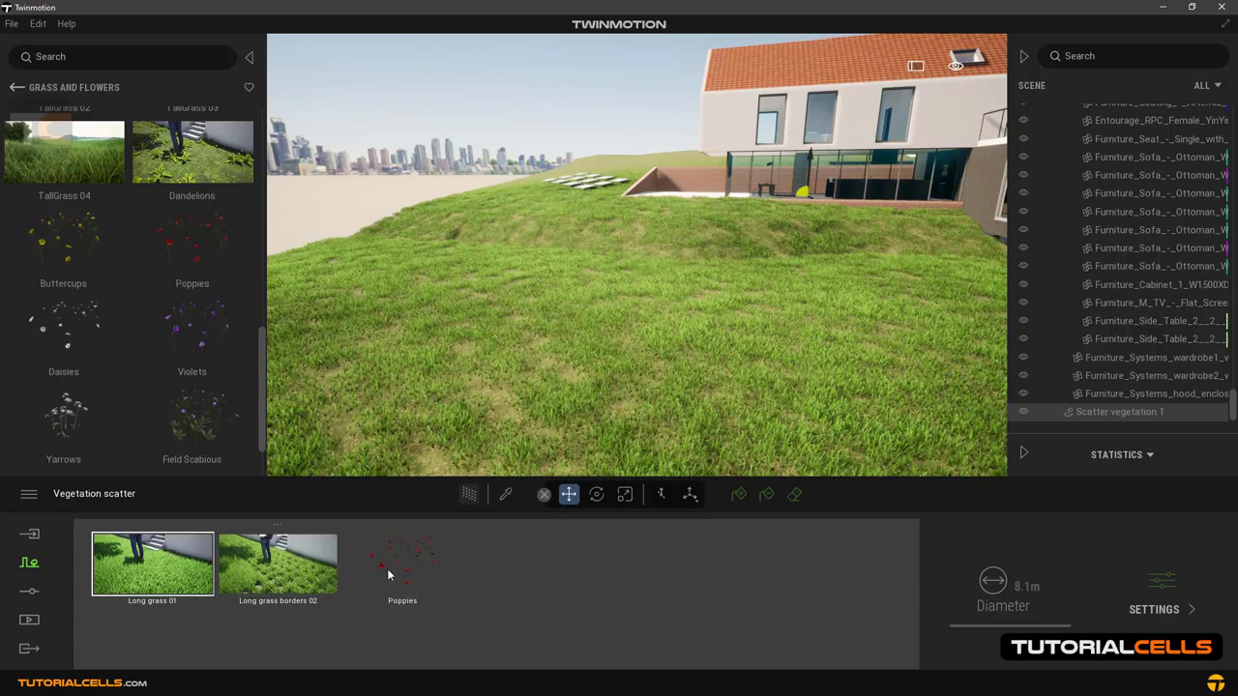
left_click(389, 572)
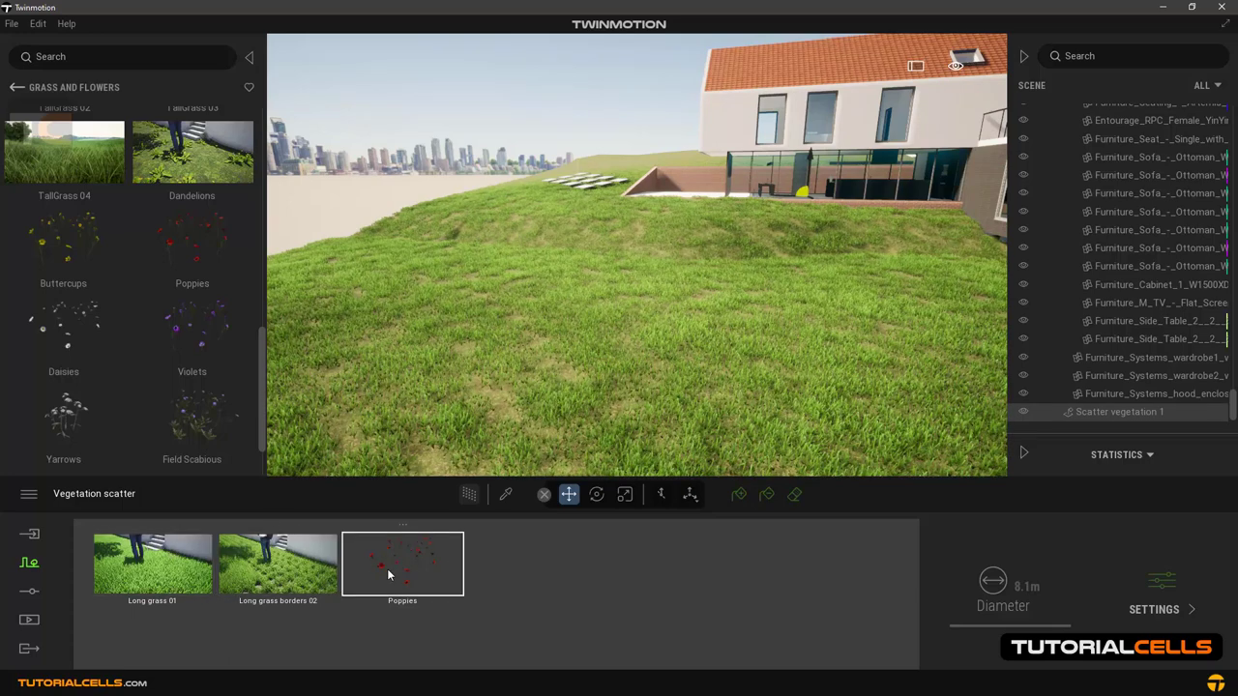
left_click(739, 495)
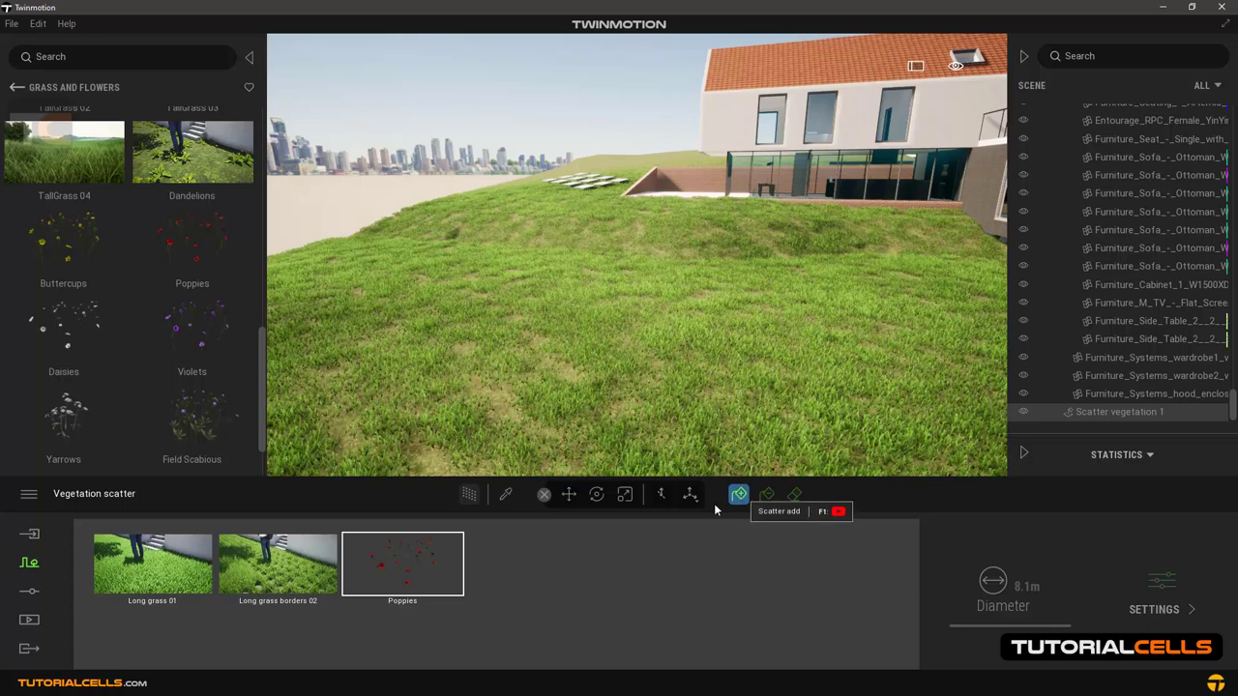
left_click(633, 335)
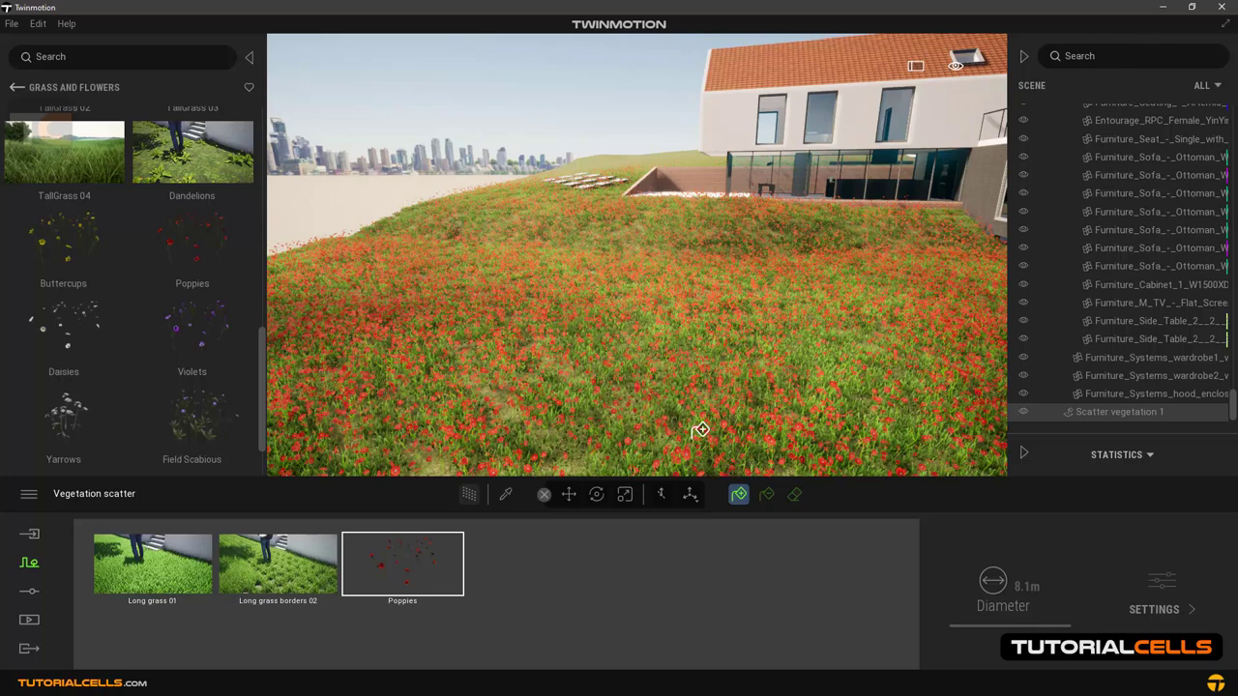
Remove the scattered poppies from the terrain surface, scatter them over it again and check the coverage around the house.
left_click(767, 494)
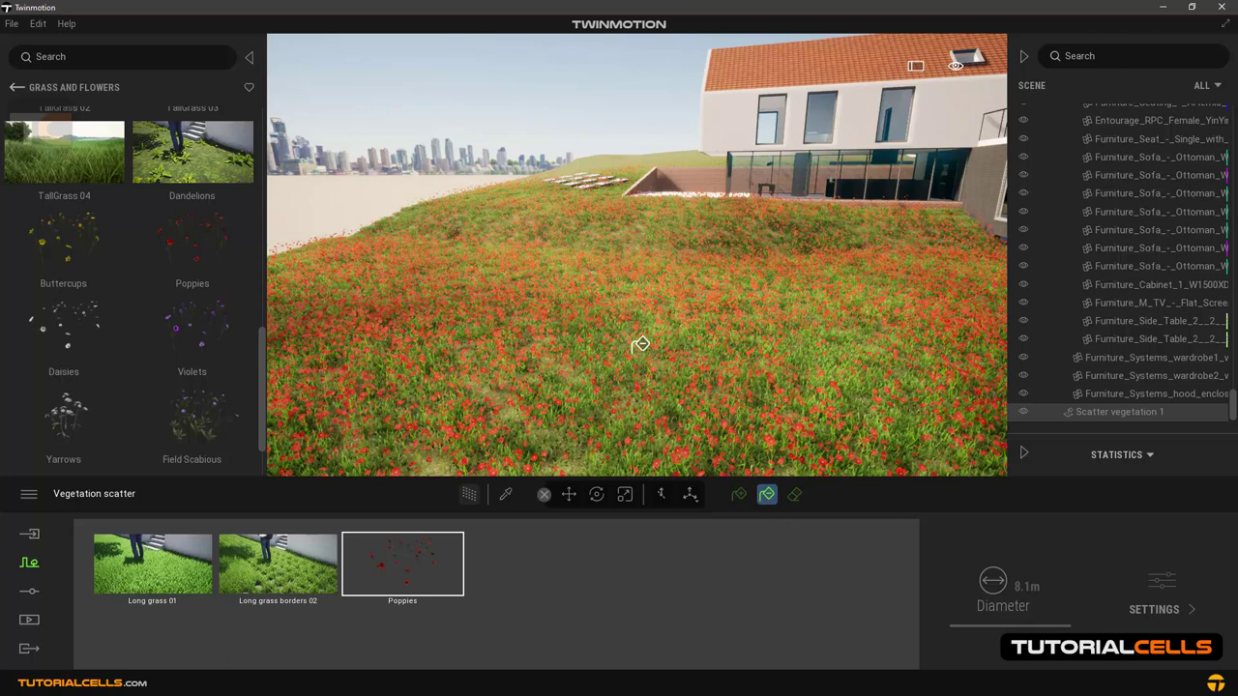
left_click_drag(640, 344, 639, 345)
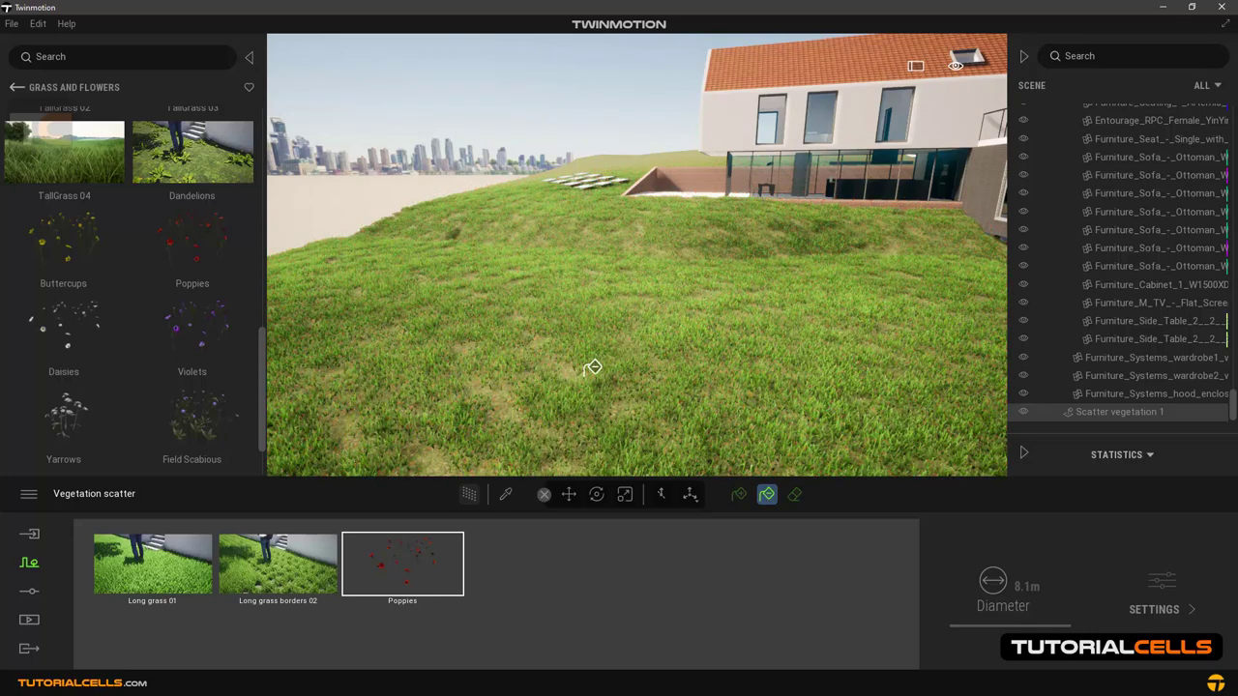
left_click(739, 494)
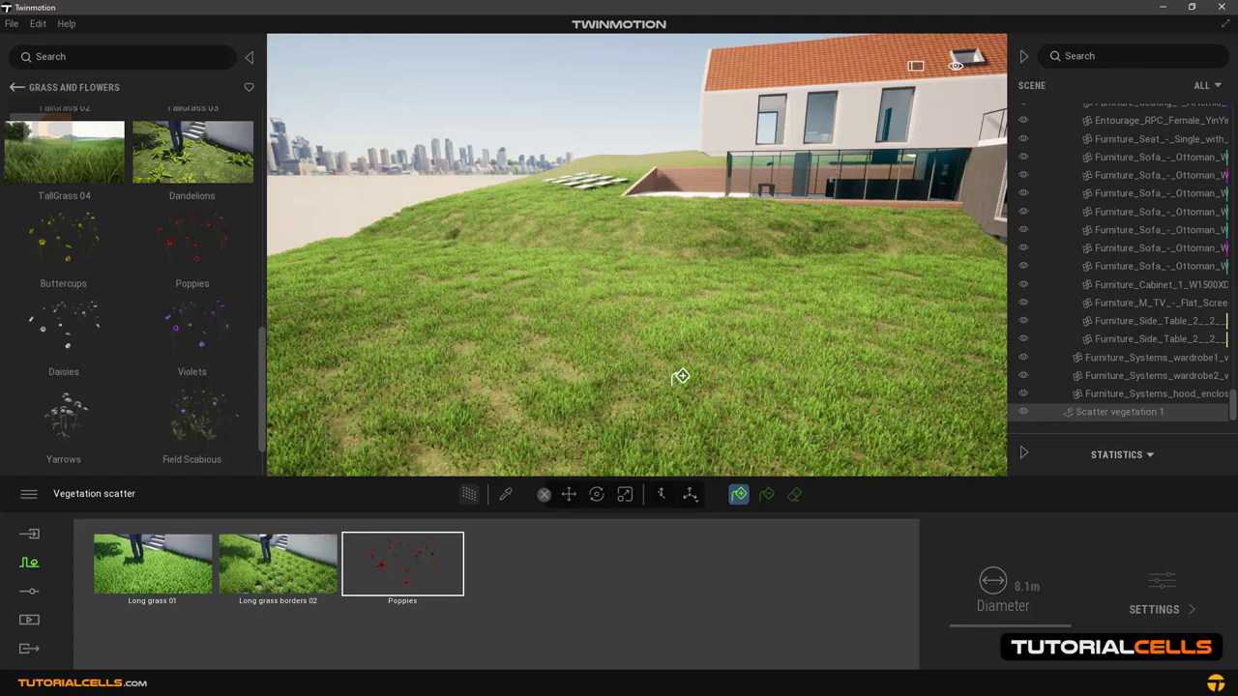
left_click_drag(680, 376, 491, 451)
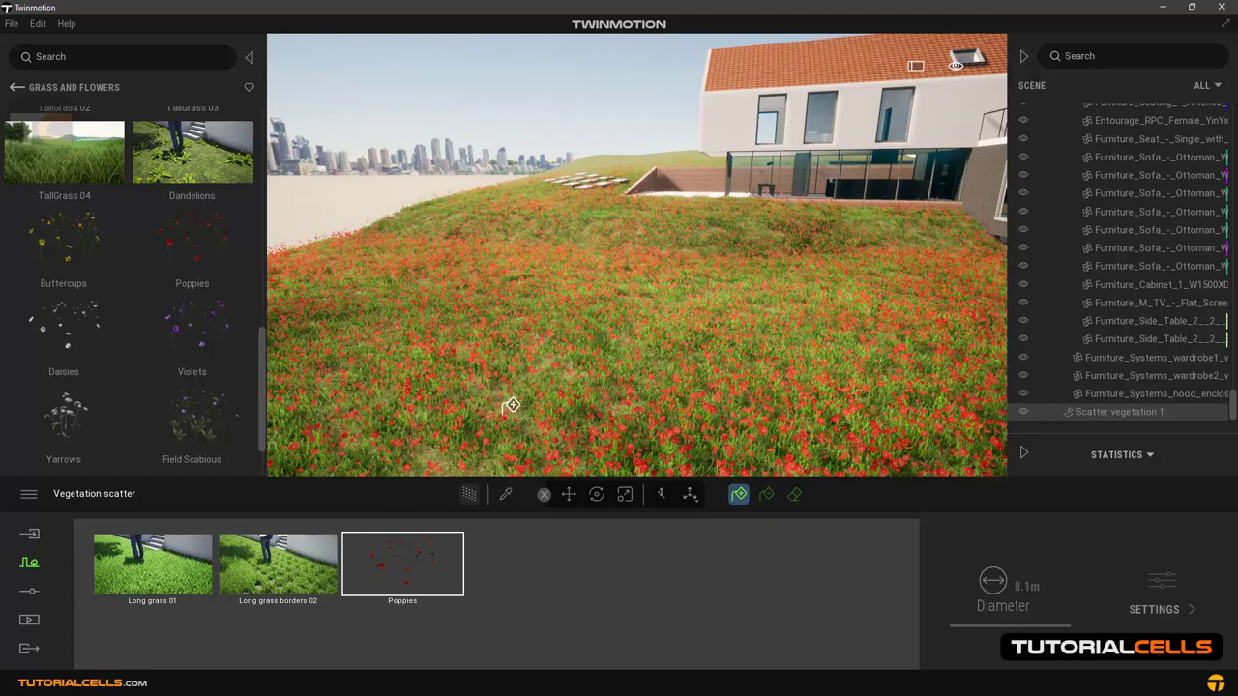
right_click_drag(513, 405, 856, 406)
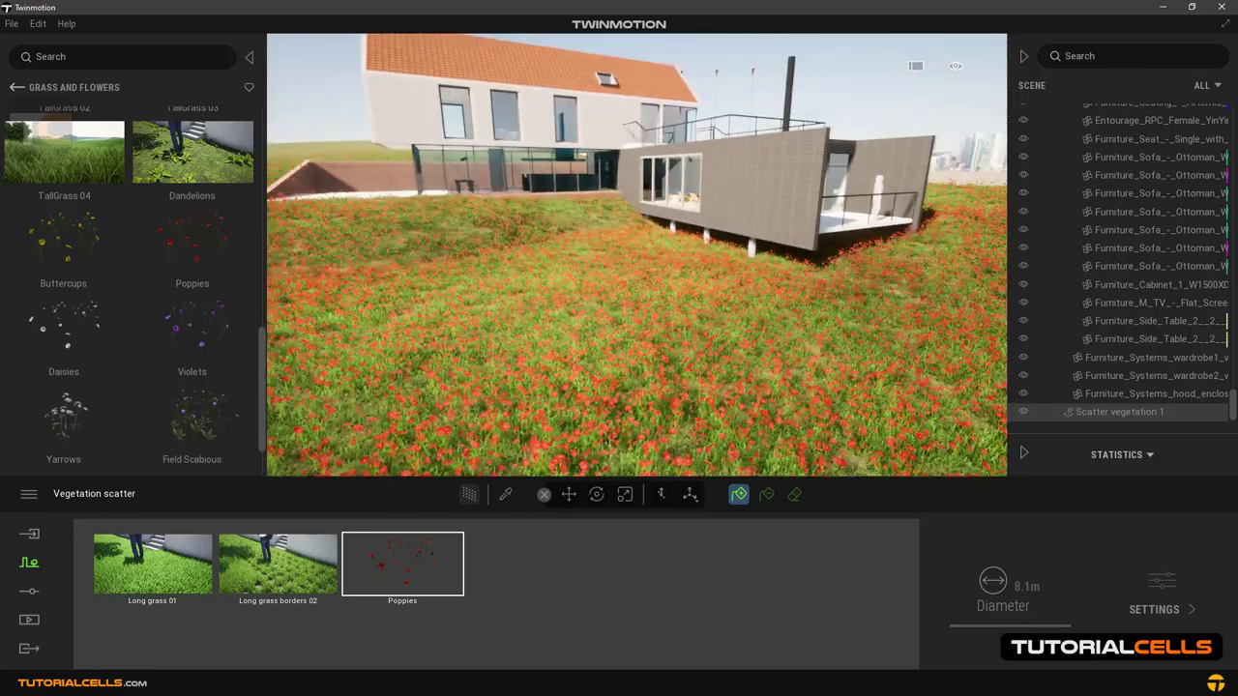
right_click_drag(697, 401, 518, 404)
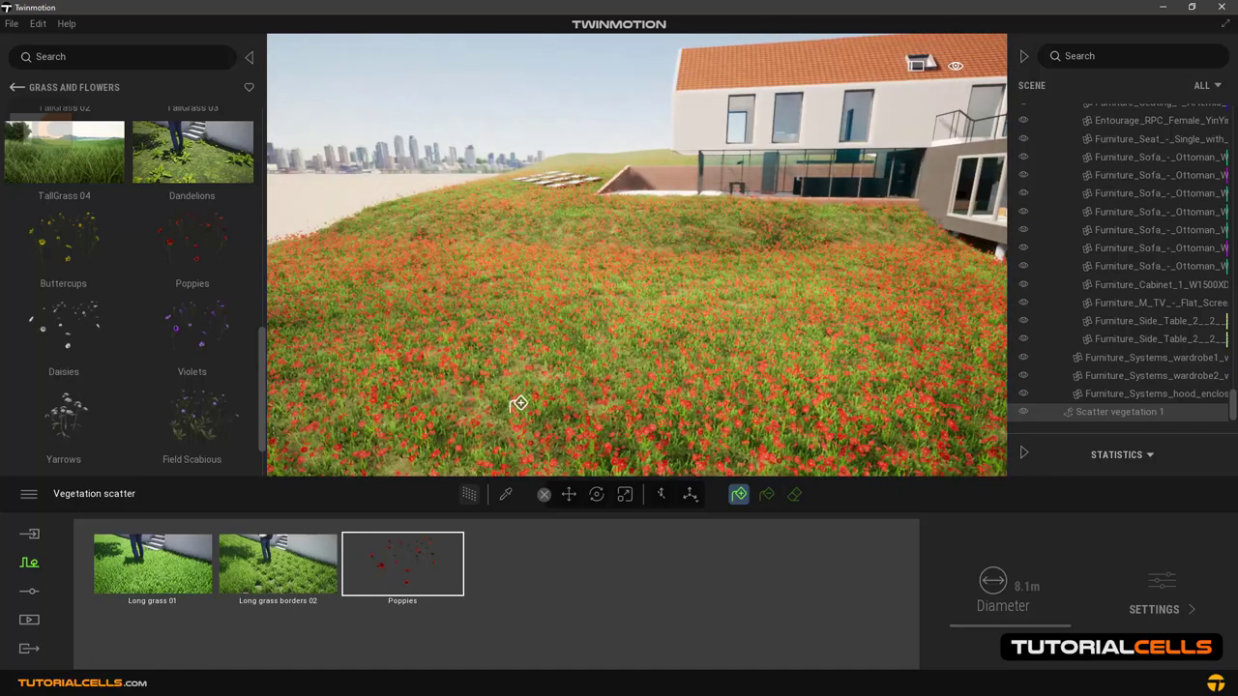
Add Rock 6 from the rocks library to the vegetation scatter set and scatter it over the terrain.
left_click(767, 494)
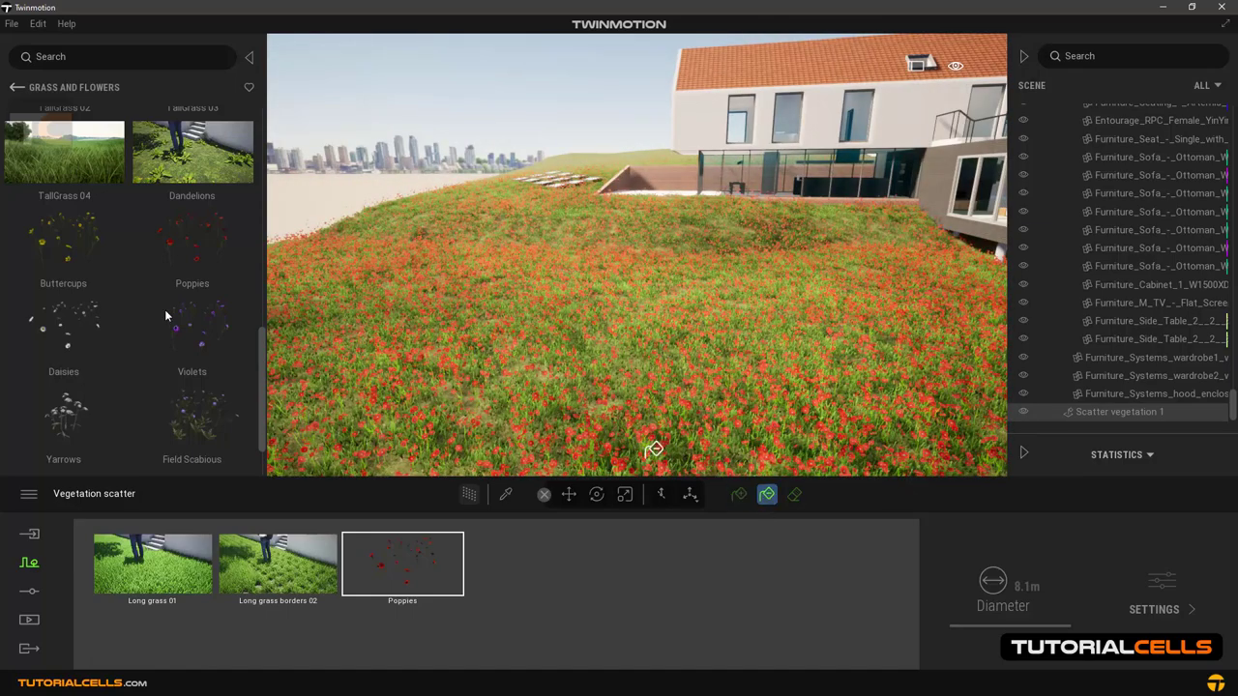
left_click(17, 87)
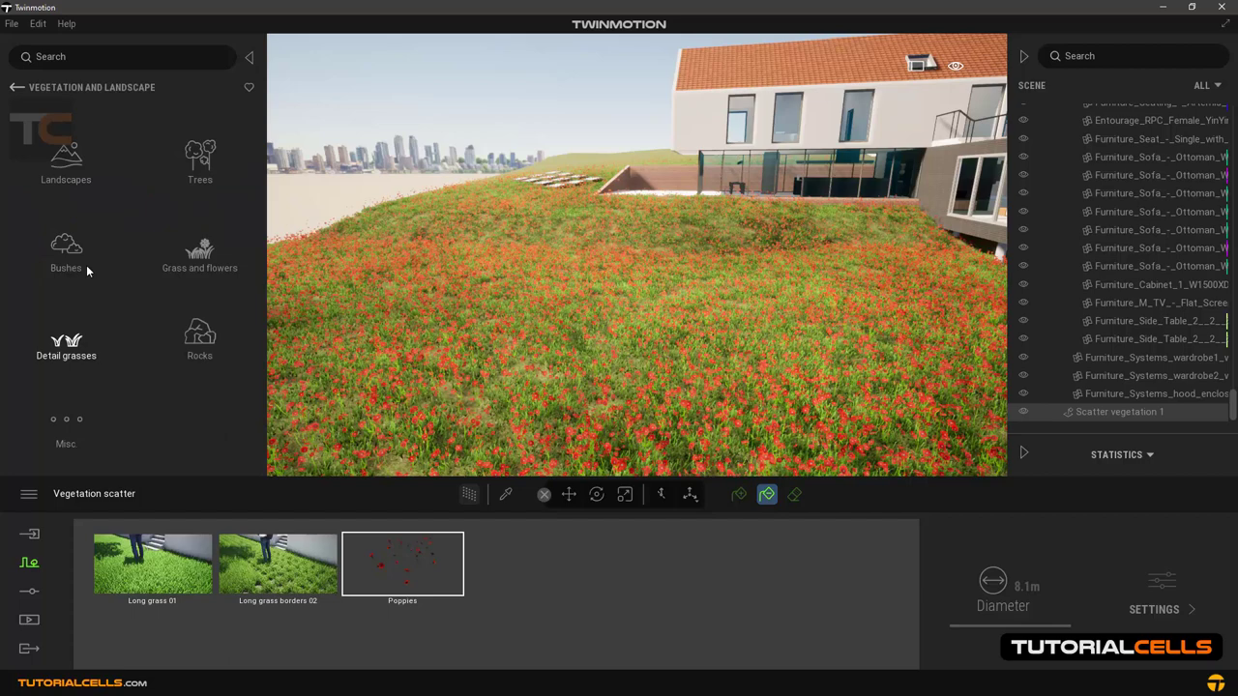
left_click(200, 337)
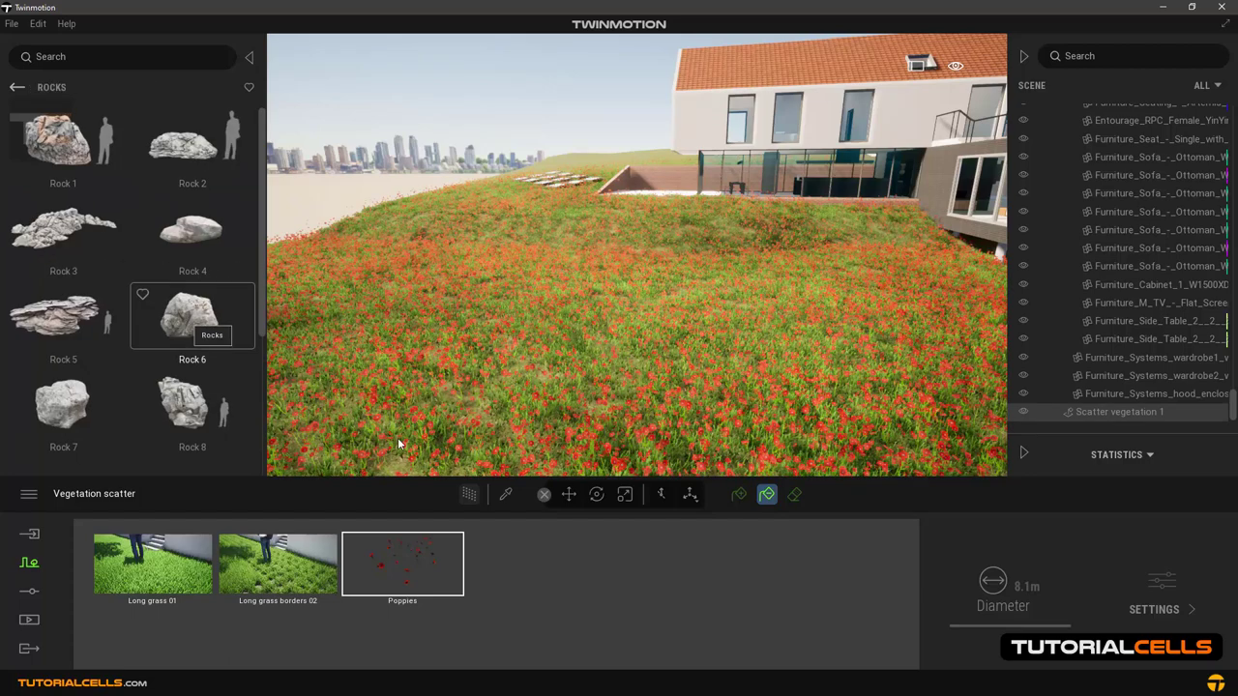
left_click_drag(189, 314, 527, 564)
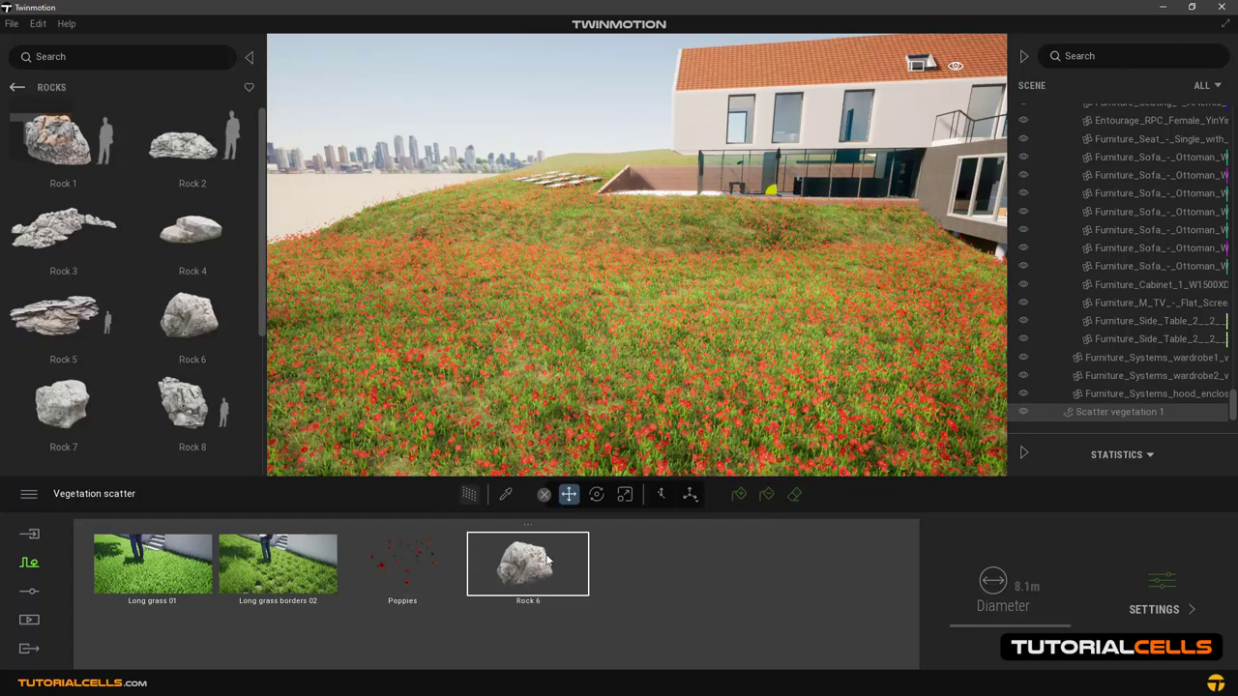
left_click(738, 494)
left_click(679, 393)
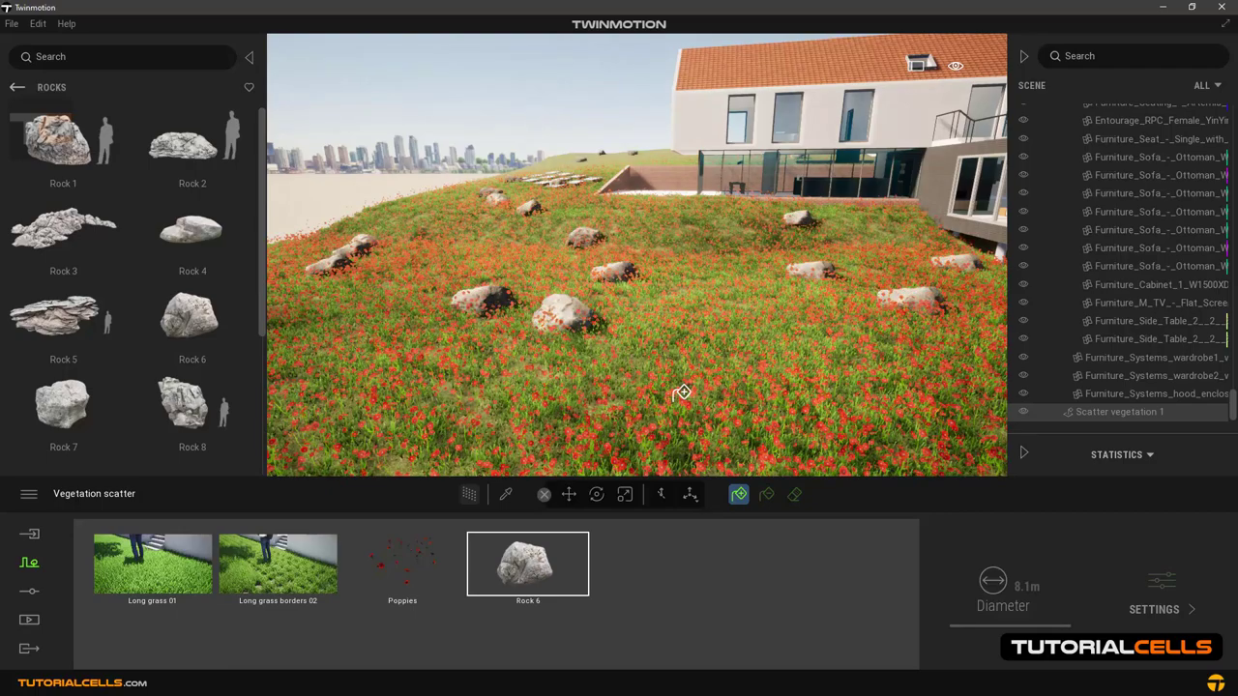
mouse_move(663, 385)
right_mouse_down()
mouse_move(953, 391)
mouse_move(654, 389)
right_mouse_up()
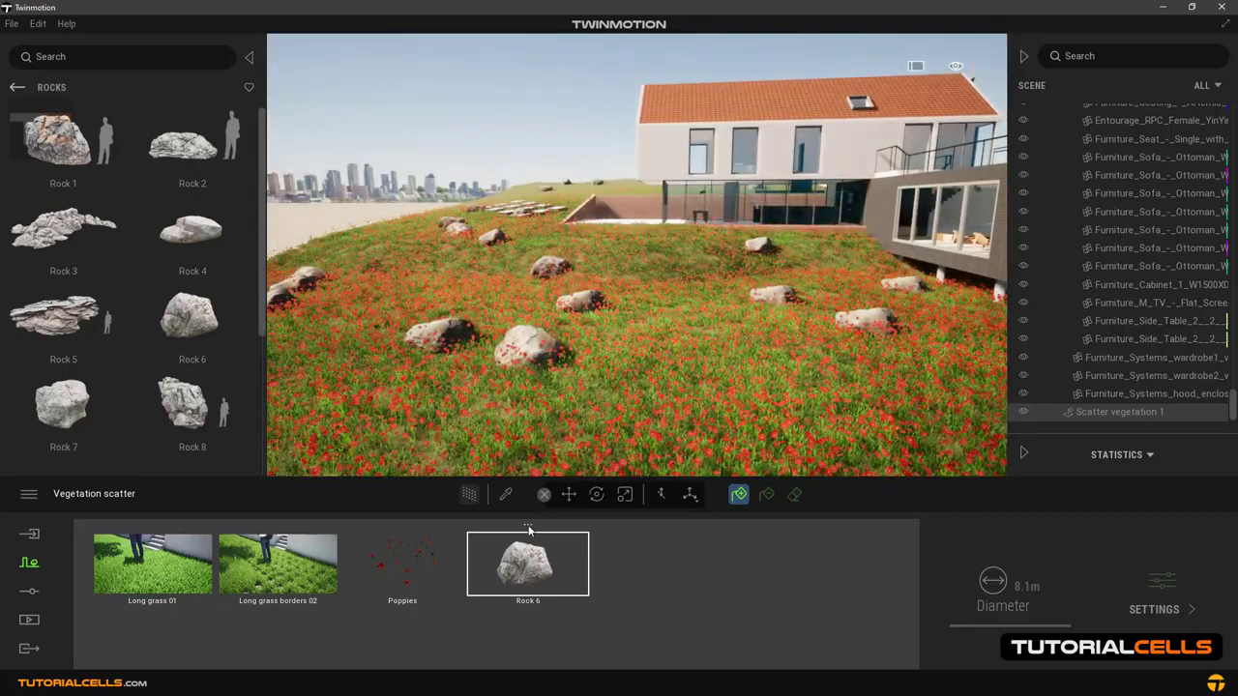
Delete Rock 6 and Poppies from the vegetation scatter set.
left_click(543, 495)
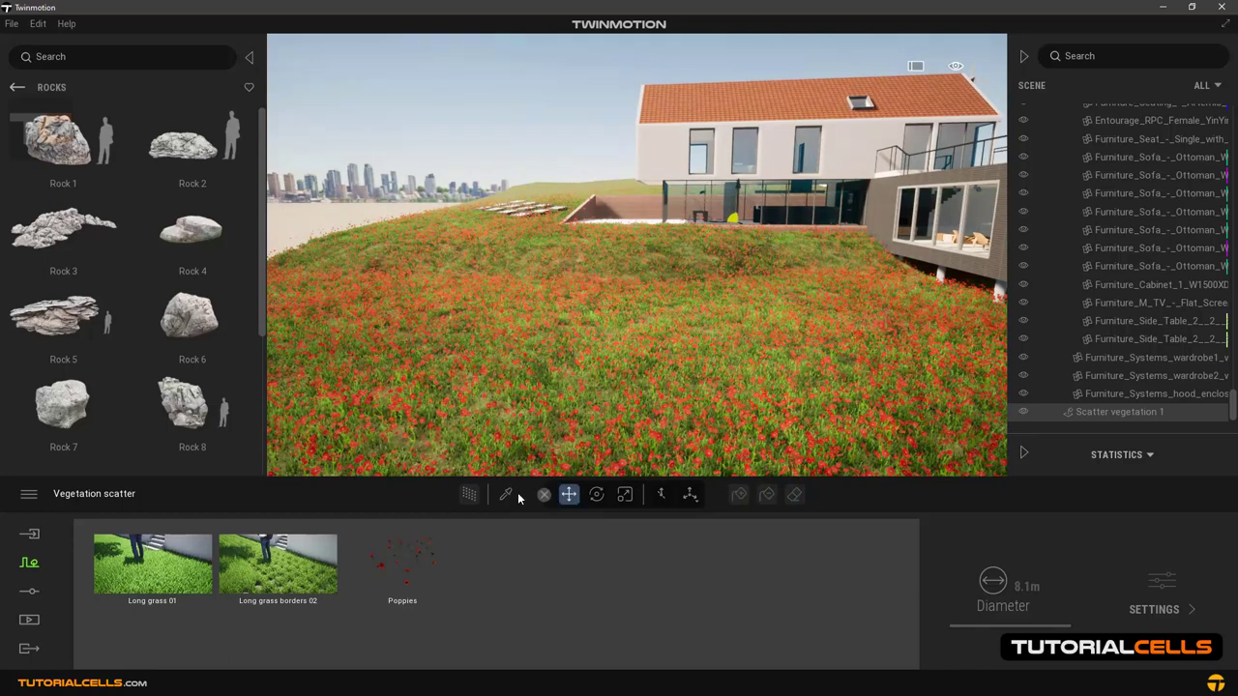
right_click(400, 522)
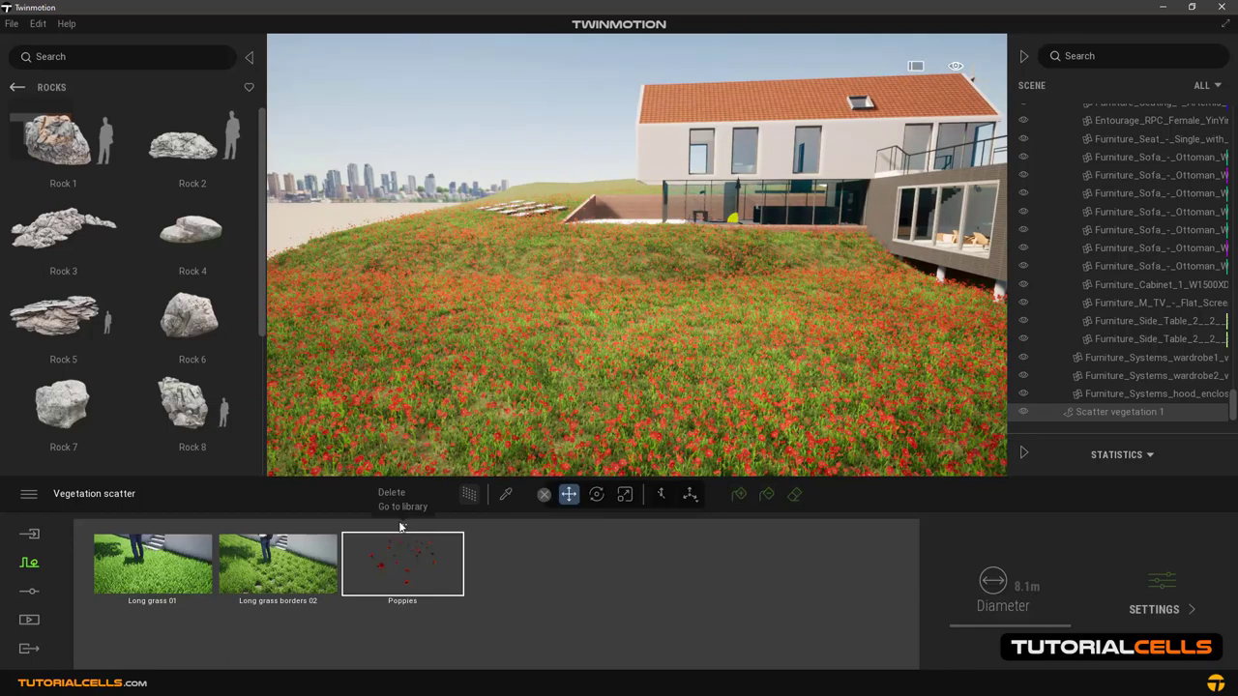
left_click(394, 495)
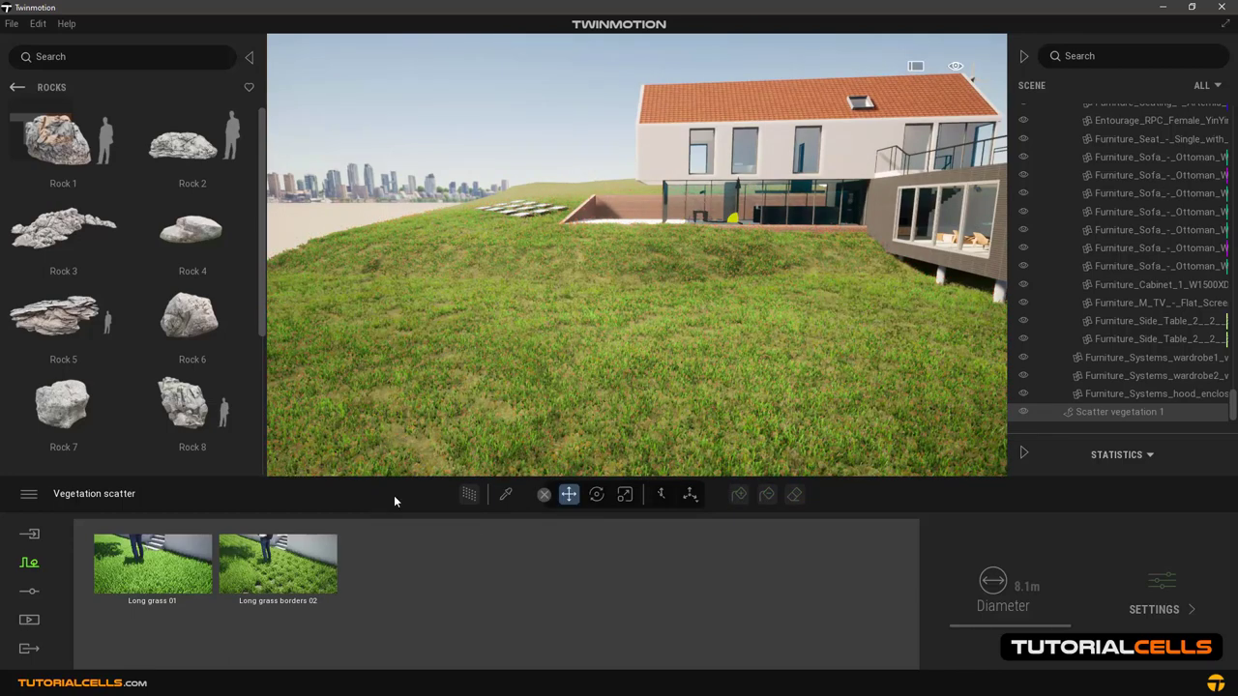
Add the Hachiku bamboo tree to the vegetation scatter set and scatter it over the terrain around the house.
left_click(17, 87)
left_click(200, 156)
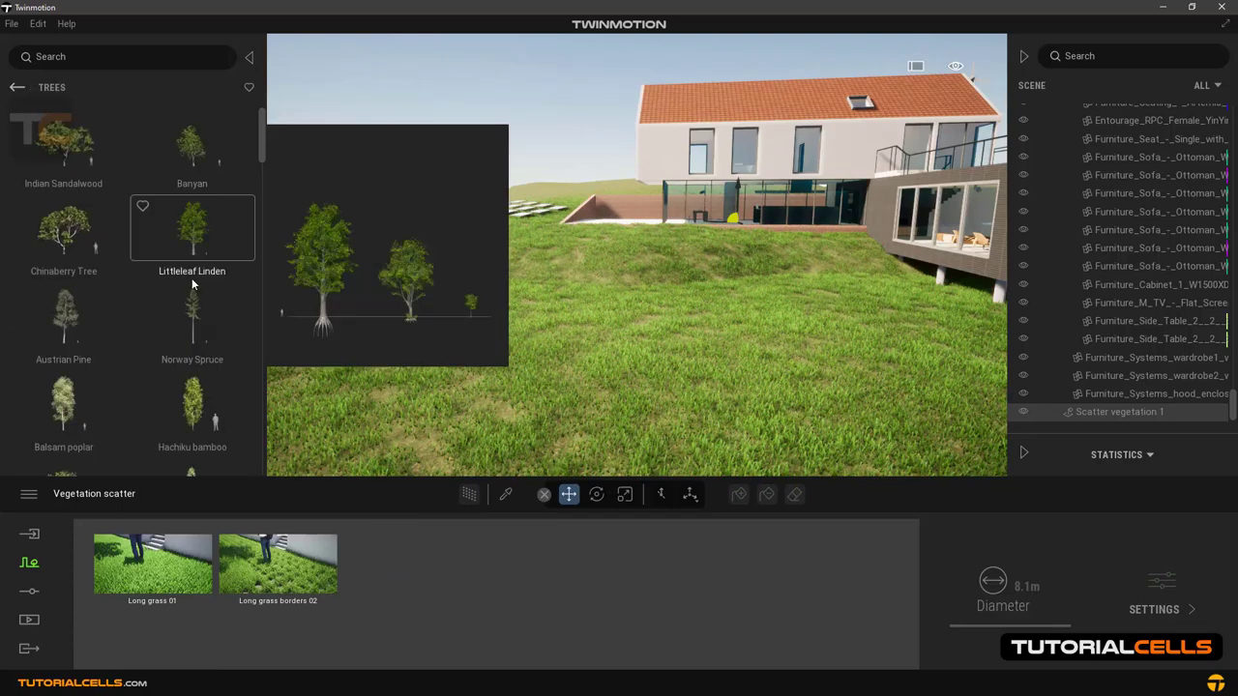
scroll(196, 377, "down", 1)
left_click_drag(194, 339, 402, 564)
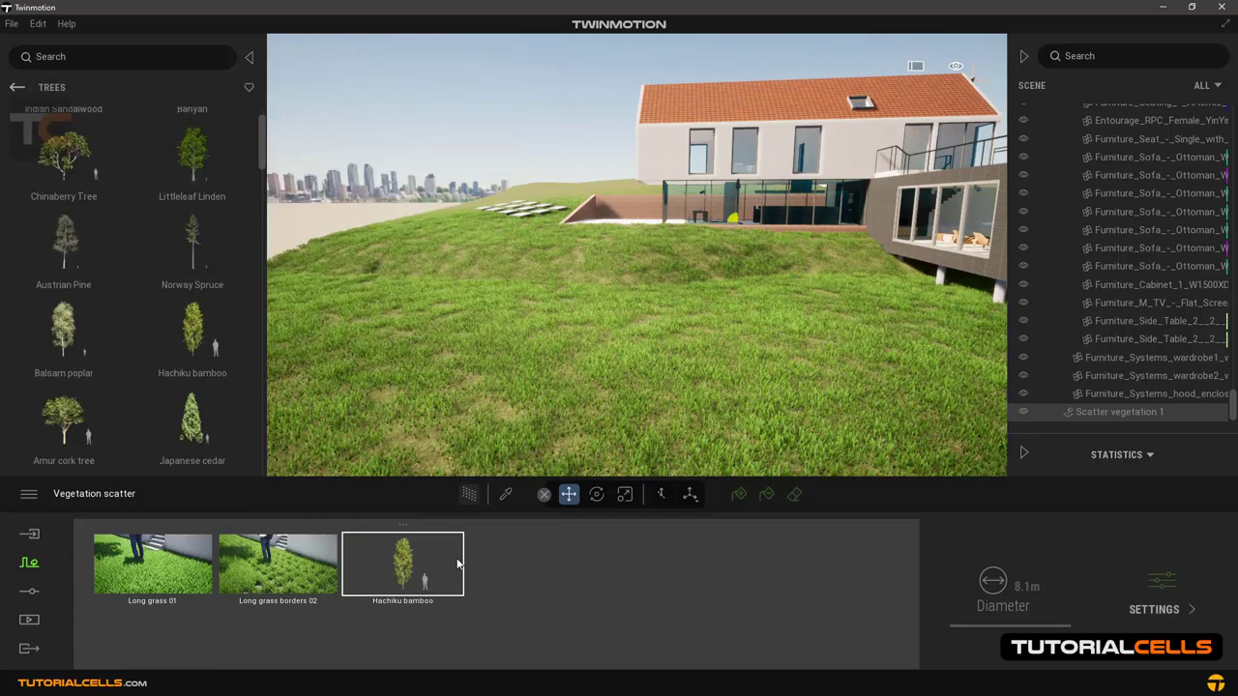
left_click(739, 494)
left_click(686, 367)
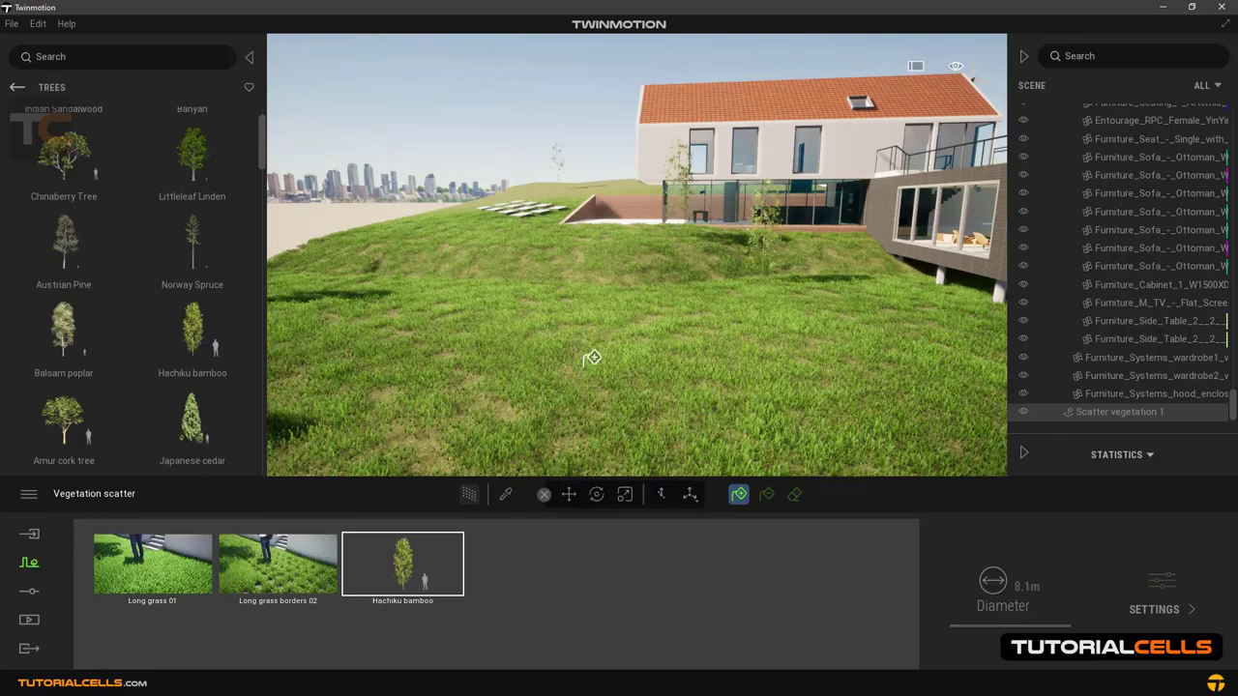
right_click_drag(540, 341, 832, 342)
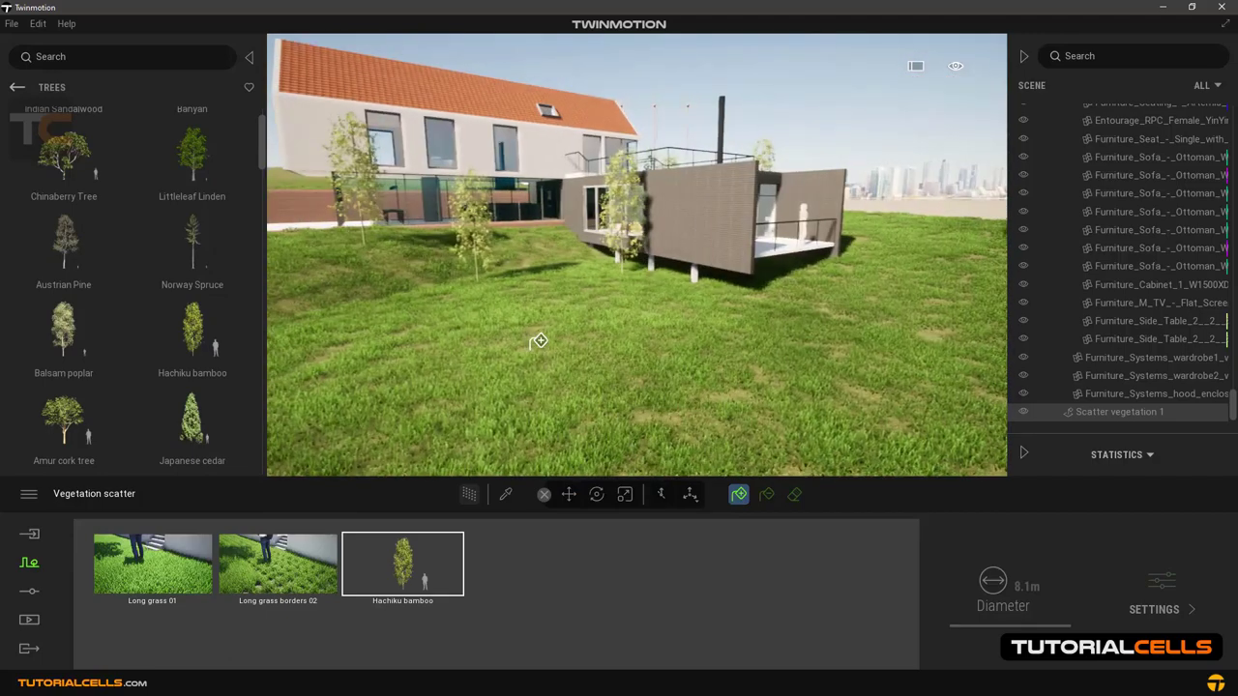
Set the size of the scattered Long grass 01 to 91% and return to the vegetation scatter set.
left_click(290, 561)
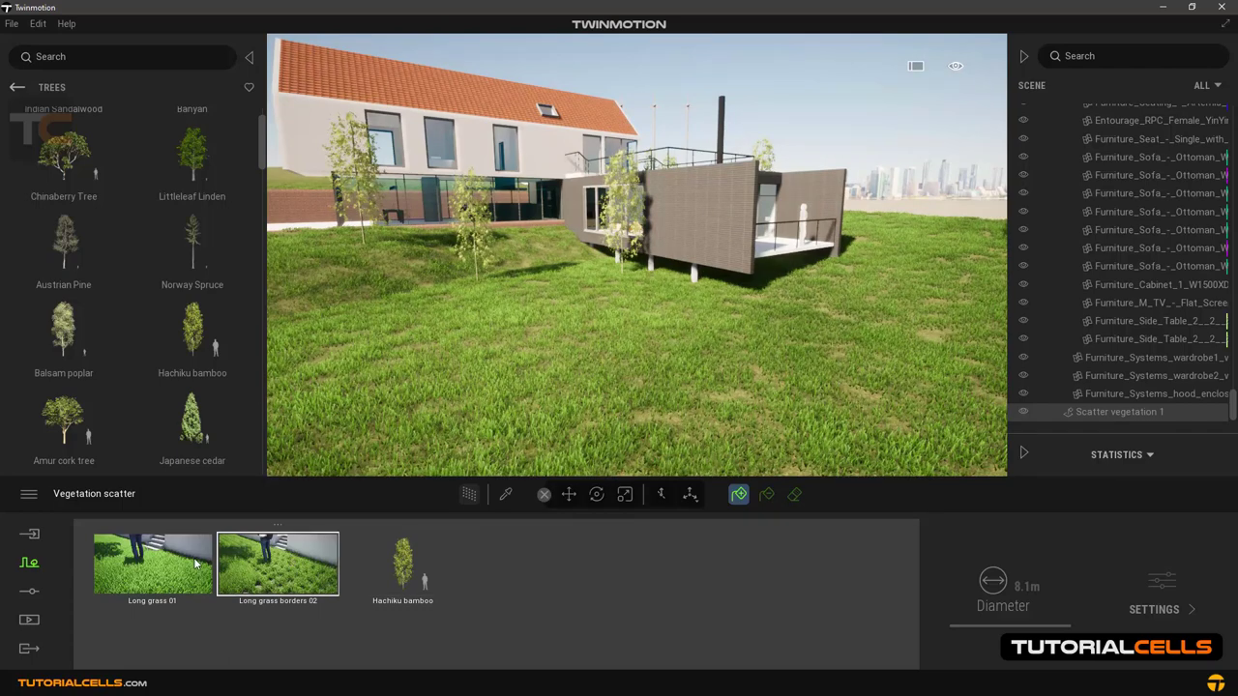
left_click(184, 563)
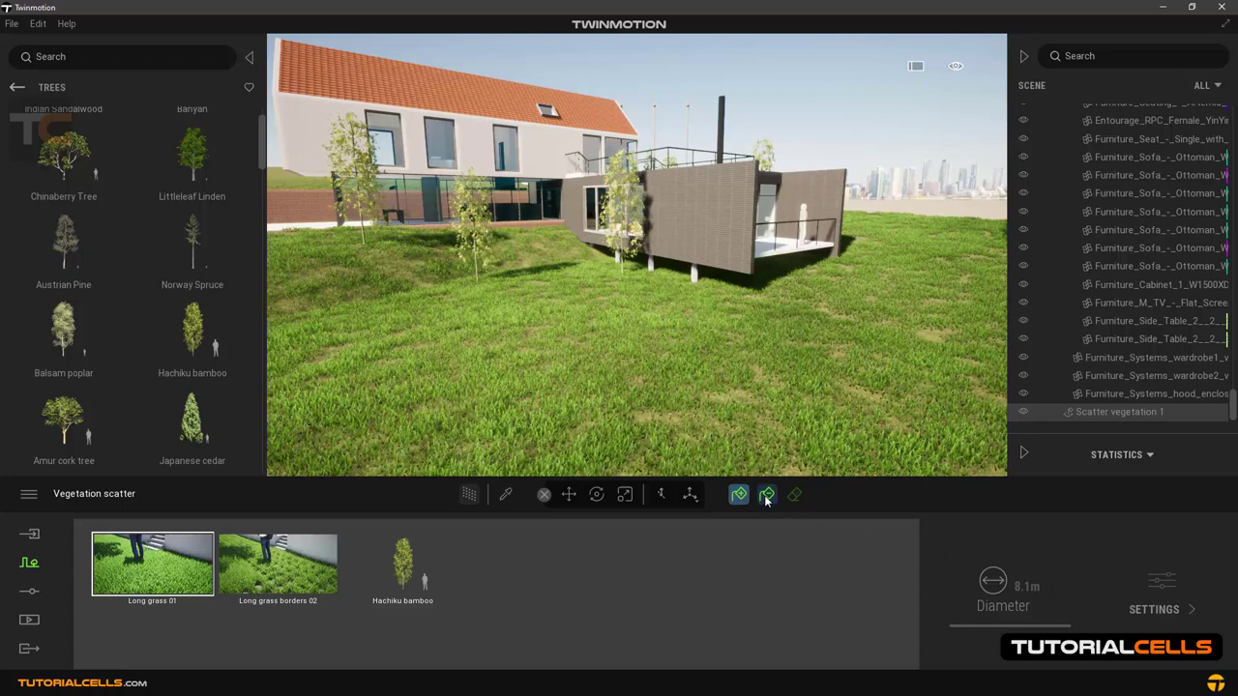
left_click(572, 497)
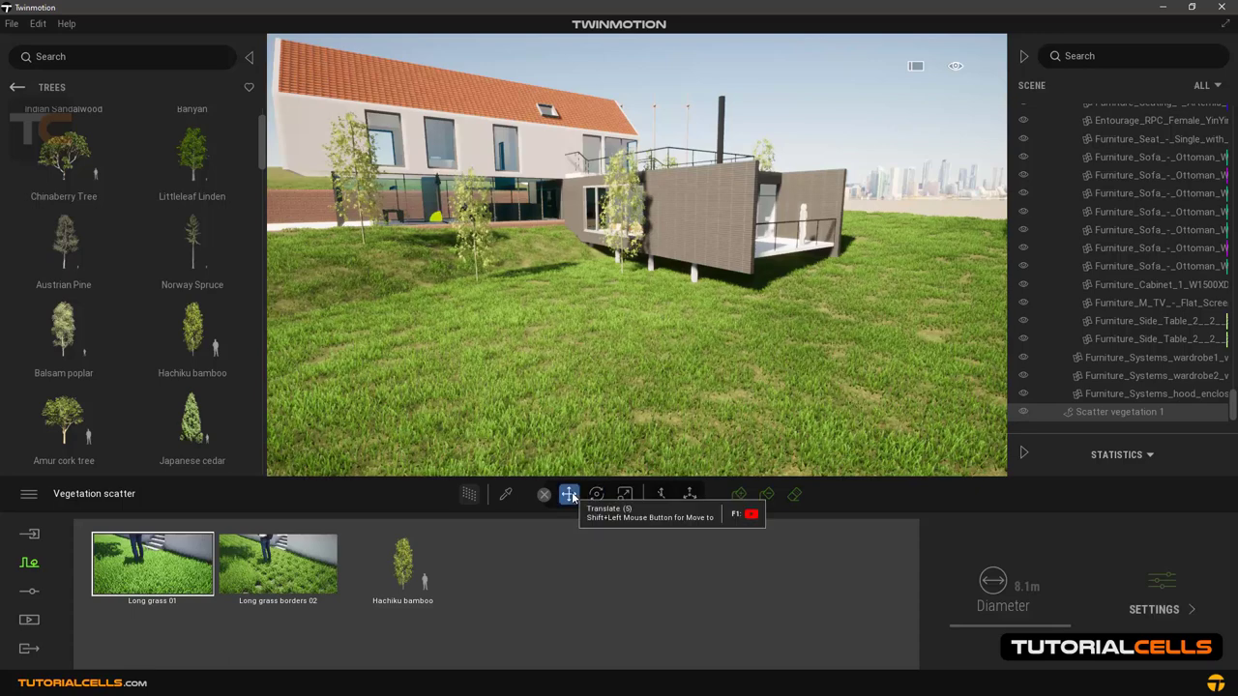
left_click(1162, 579)
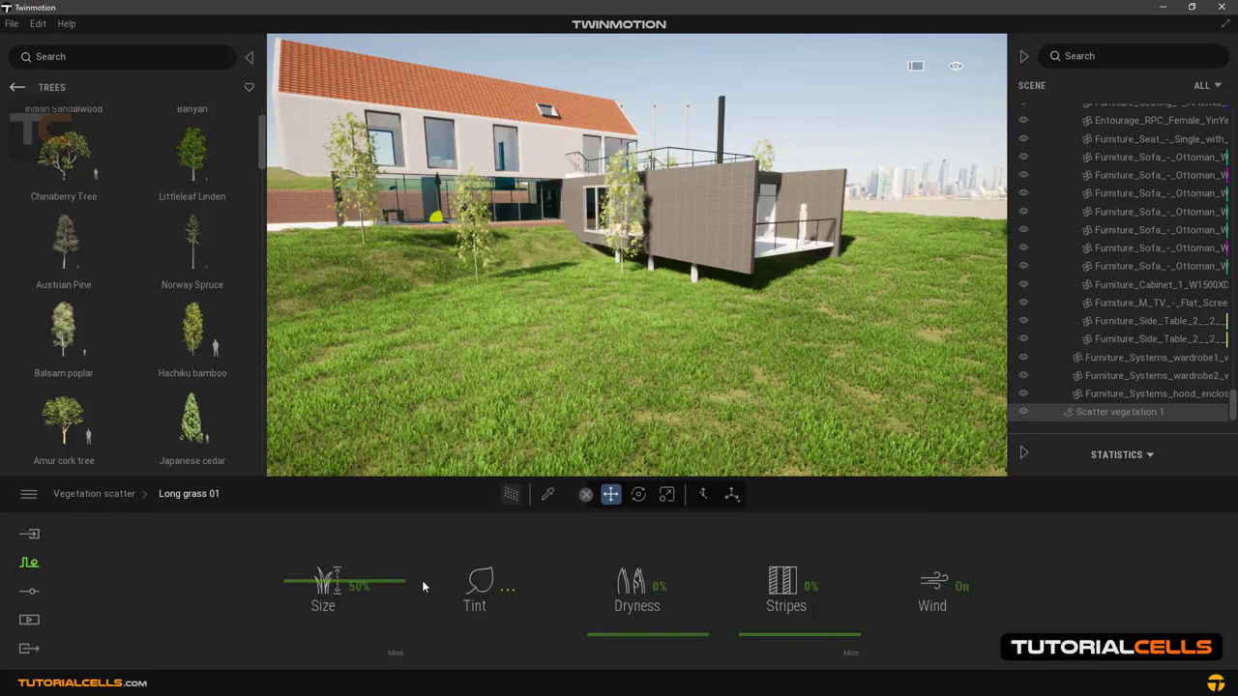
left_click_drag(295, 583, 295, 532)
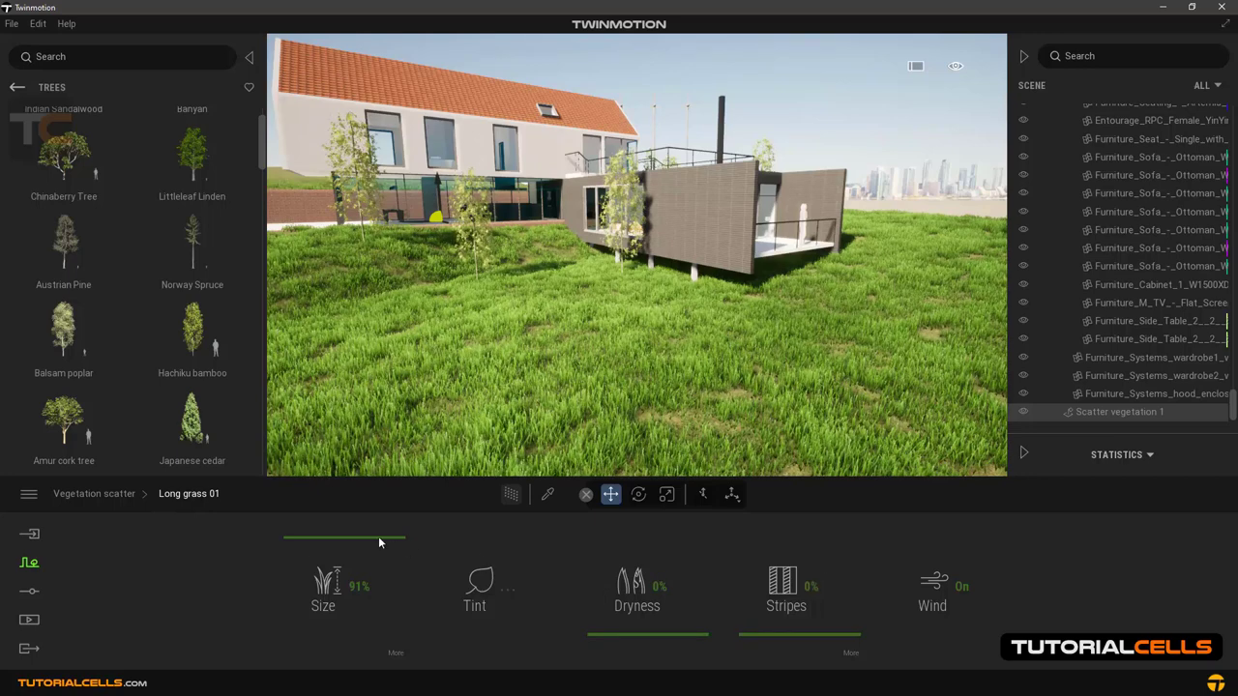
left_click(126, 495)
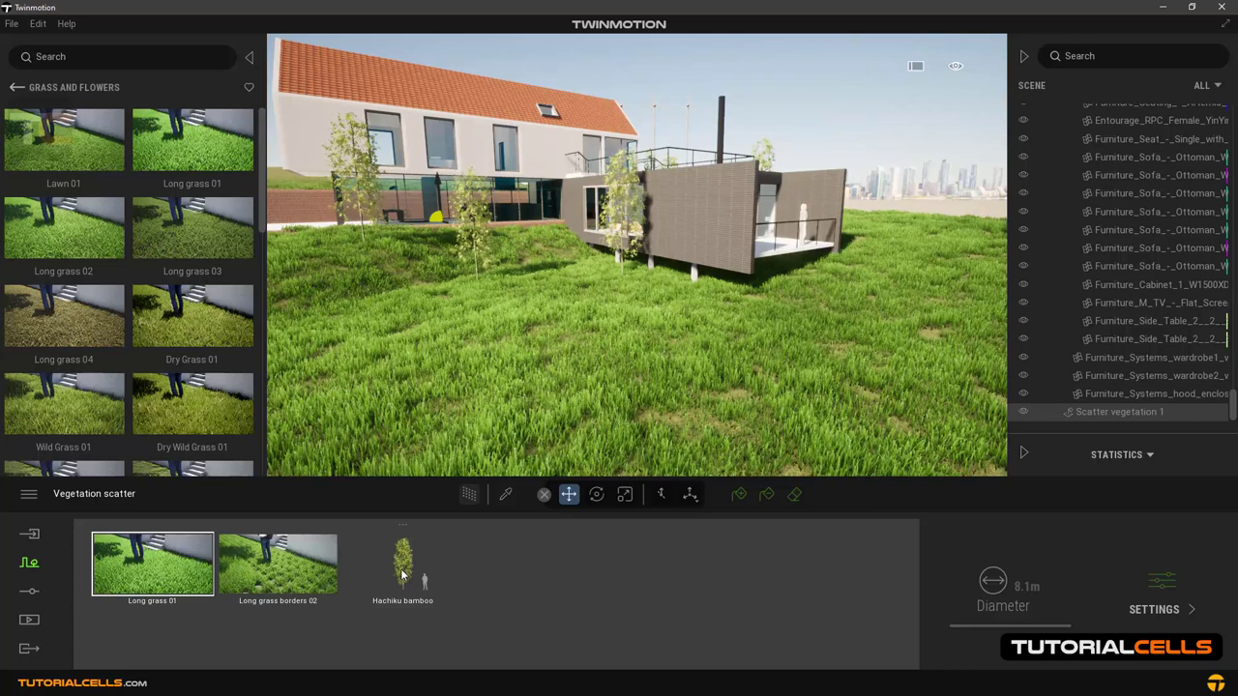
View the properties of the scattered Long grass borders 02 and return to the vegetation scatter set.
left_click(273, 573)
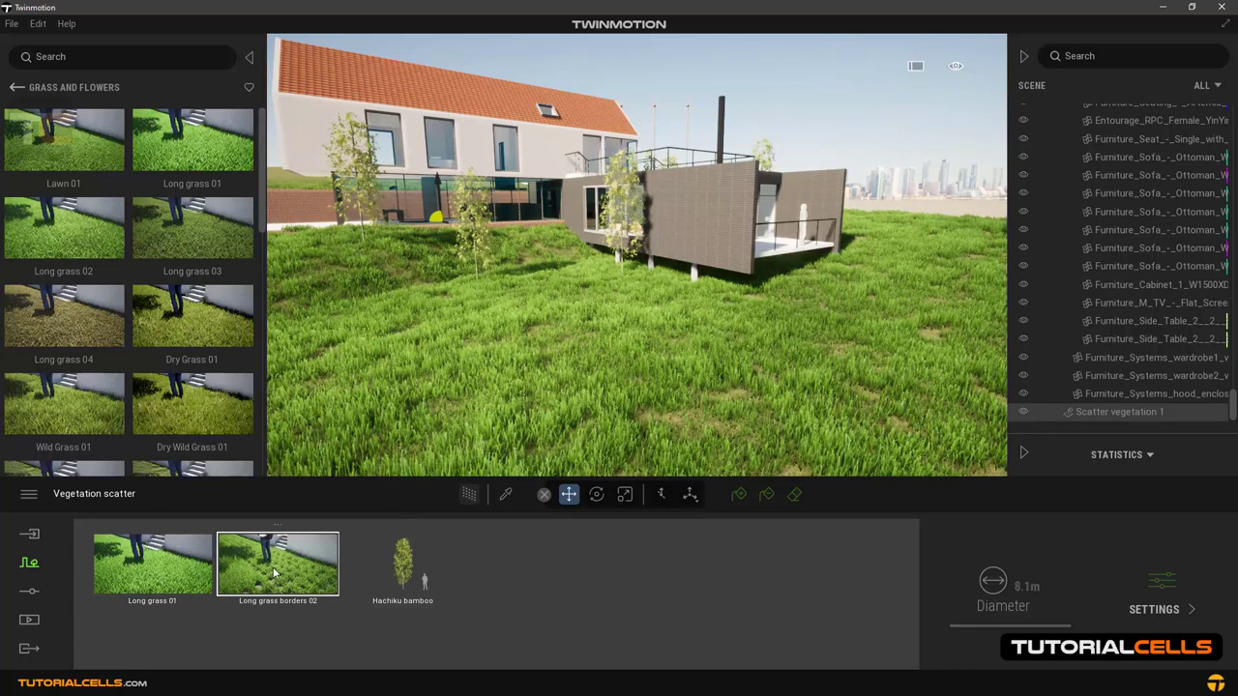
left_click(1161, 580)
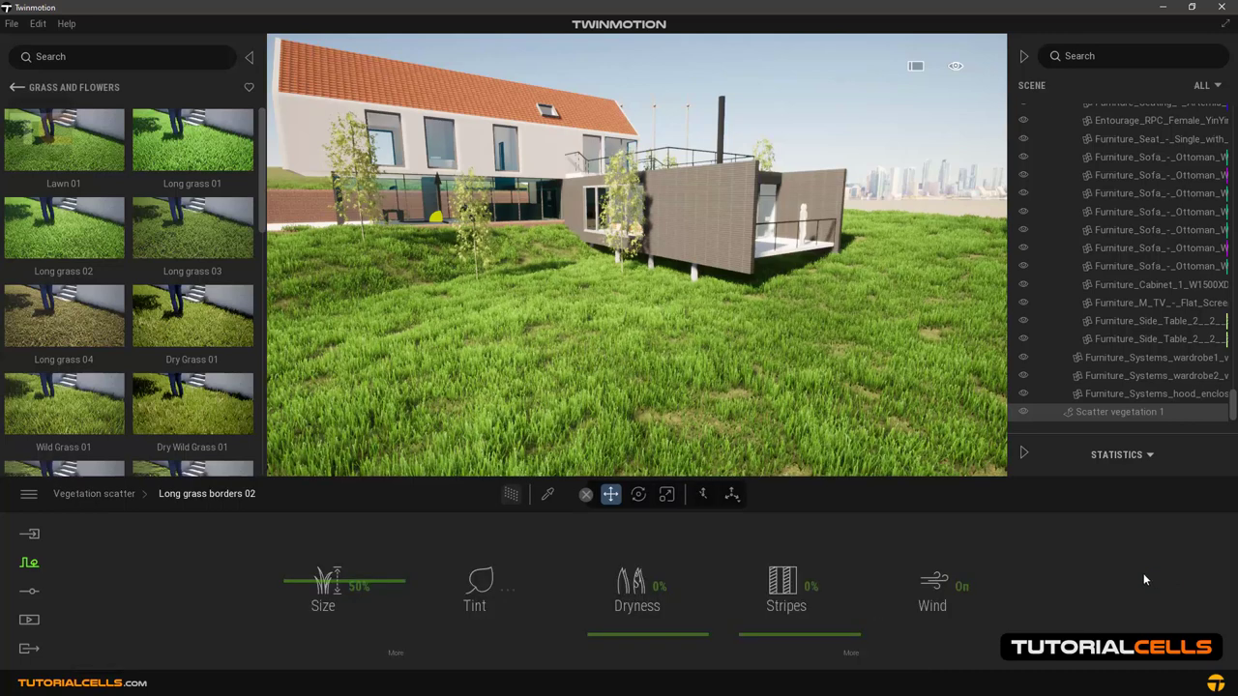
left_click(92, 495)
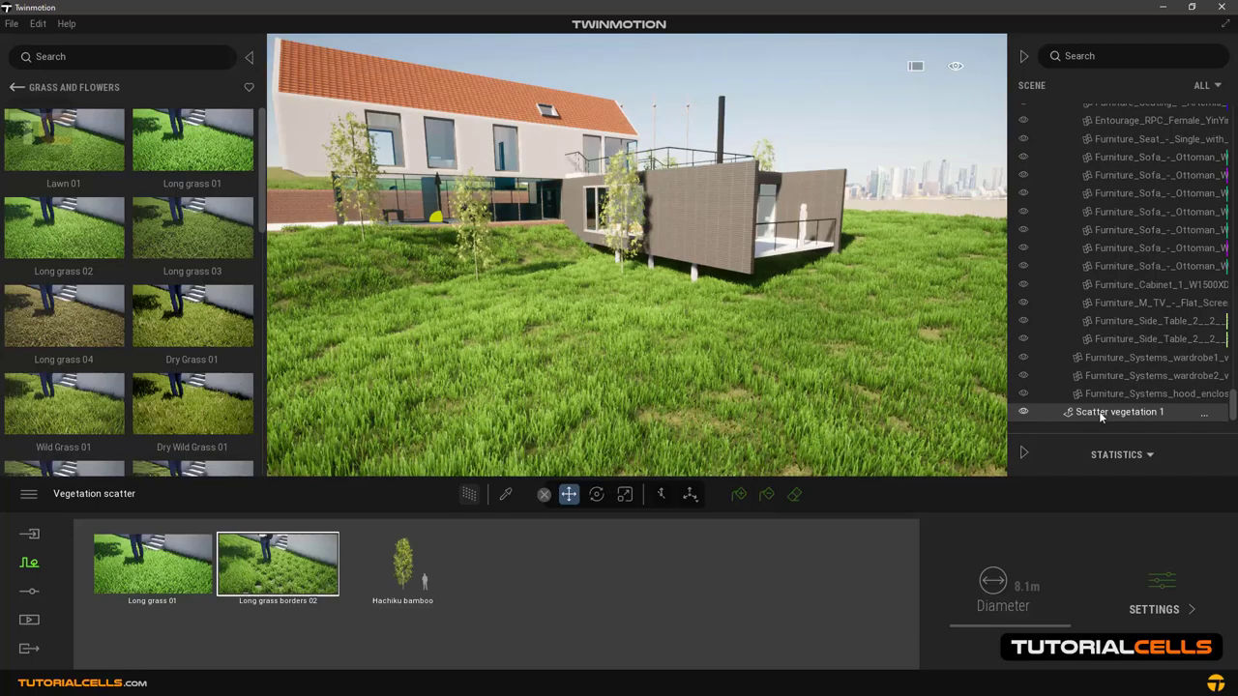
Collapse the RAC_basic_sample_project folder in the scene graph and deselect the scatter vegetation object.
left_click_drag(1233, 406, 1234, 120)
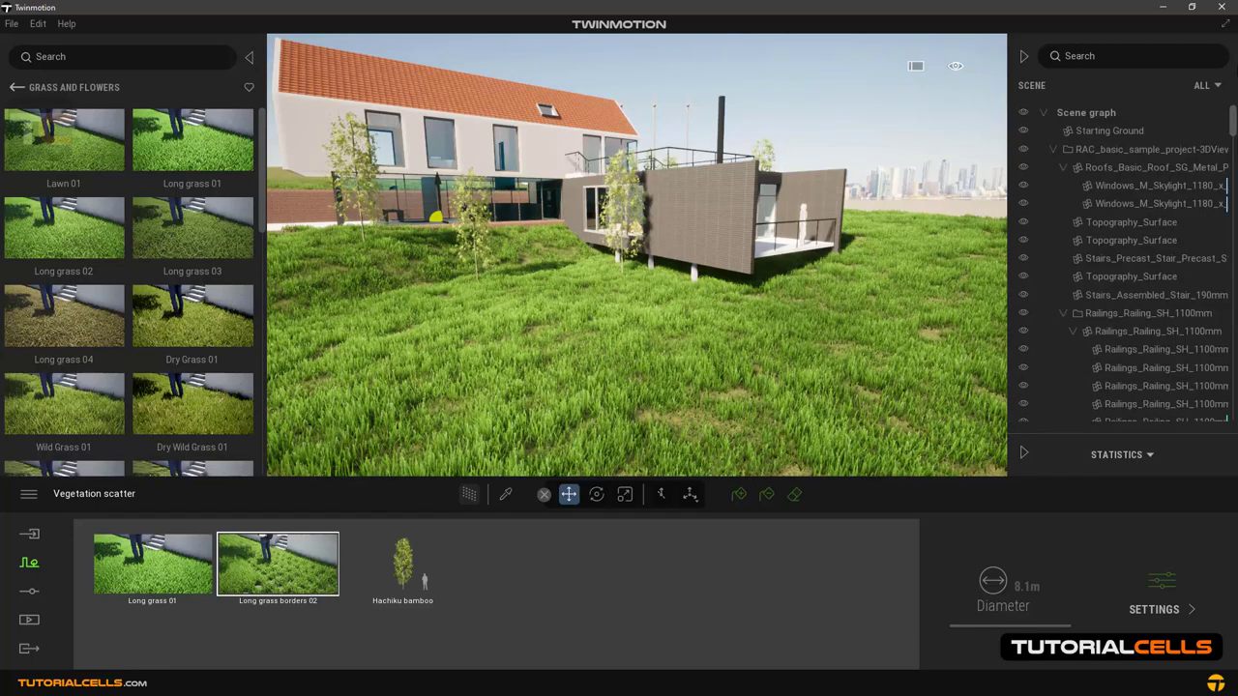
left_click(1052, 149)
left_click(1069, 216)
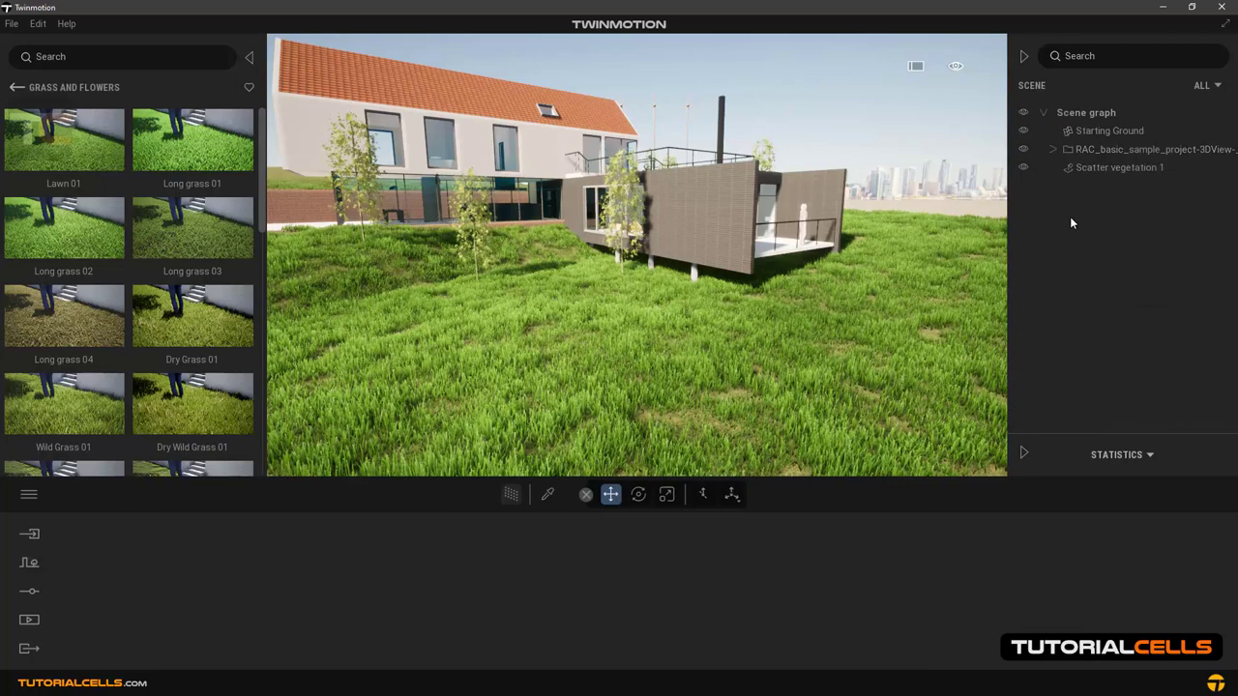
Select Scatter vegetation 1 in the scene graph to examine which plants belong to it, and clear the selection.
left_click(1072, 168)
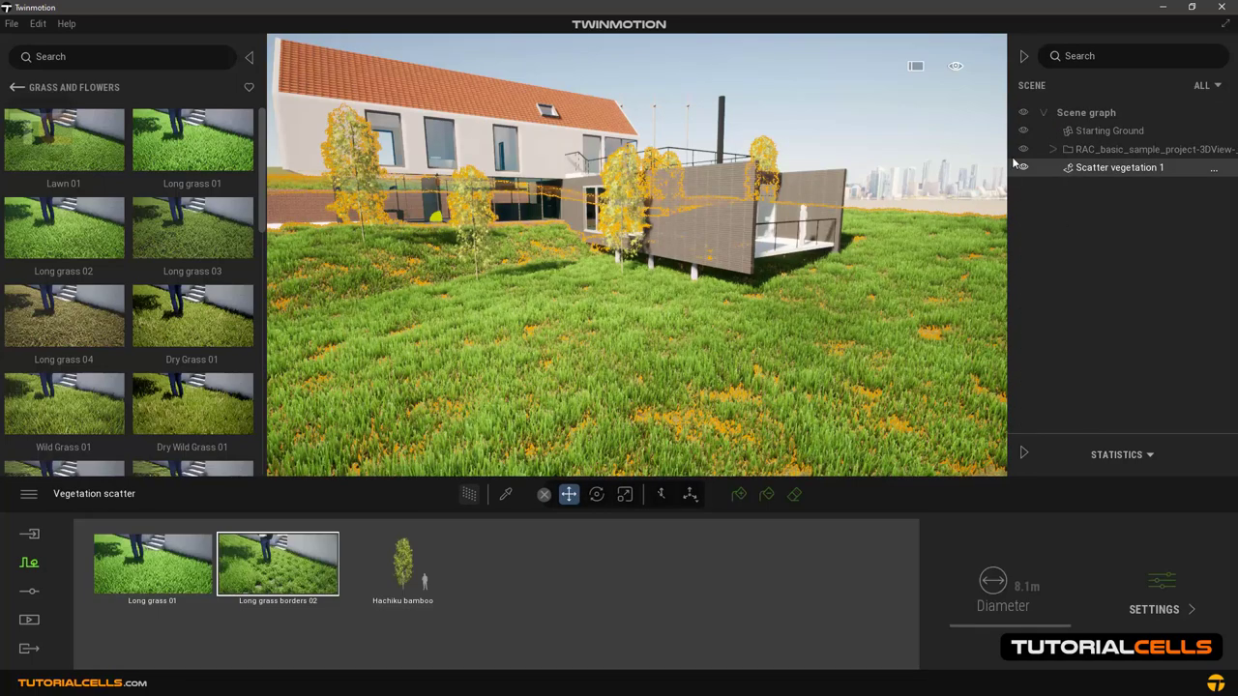
left_click(932, 145)
left_click(770, 363)
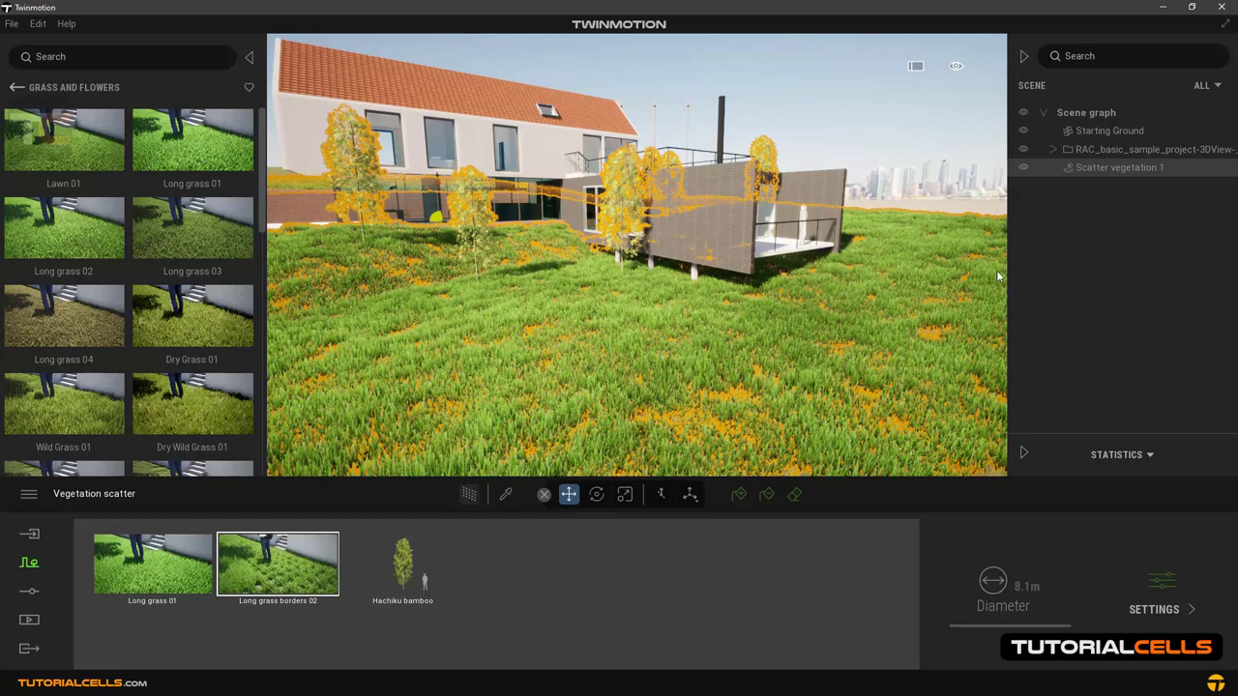
left_click(1087, 218)
left_click(1084, 167)
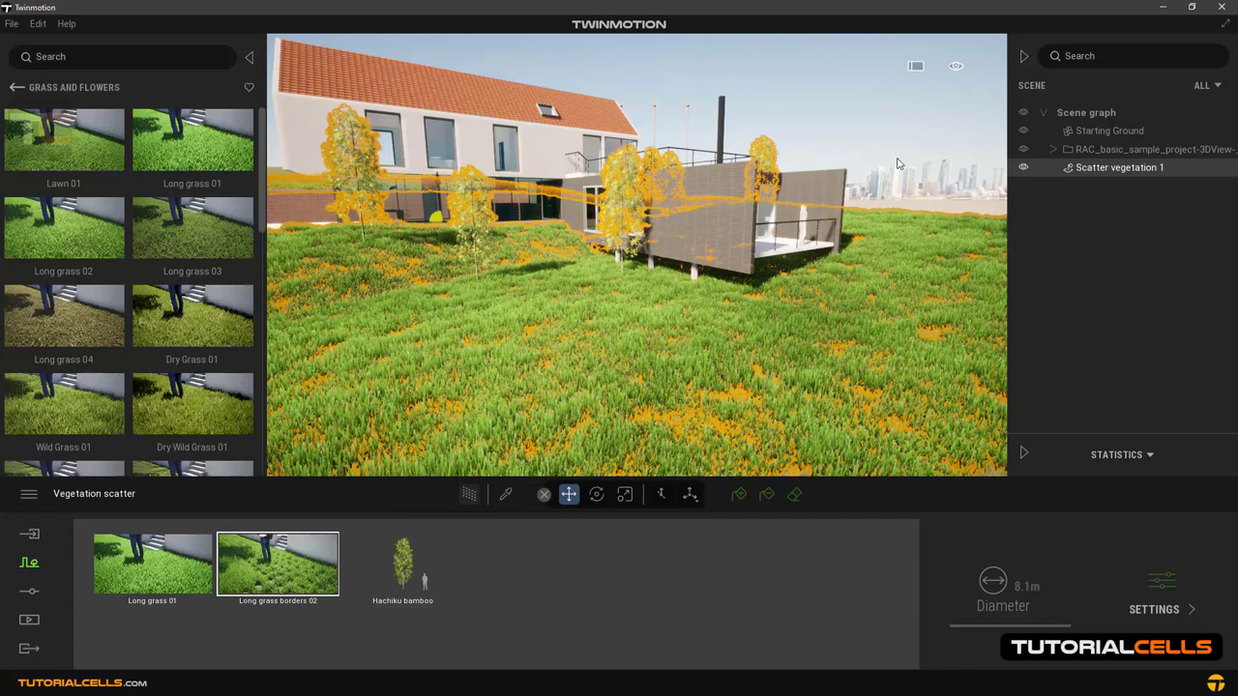
left_click(1047, 200)
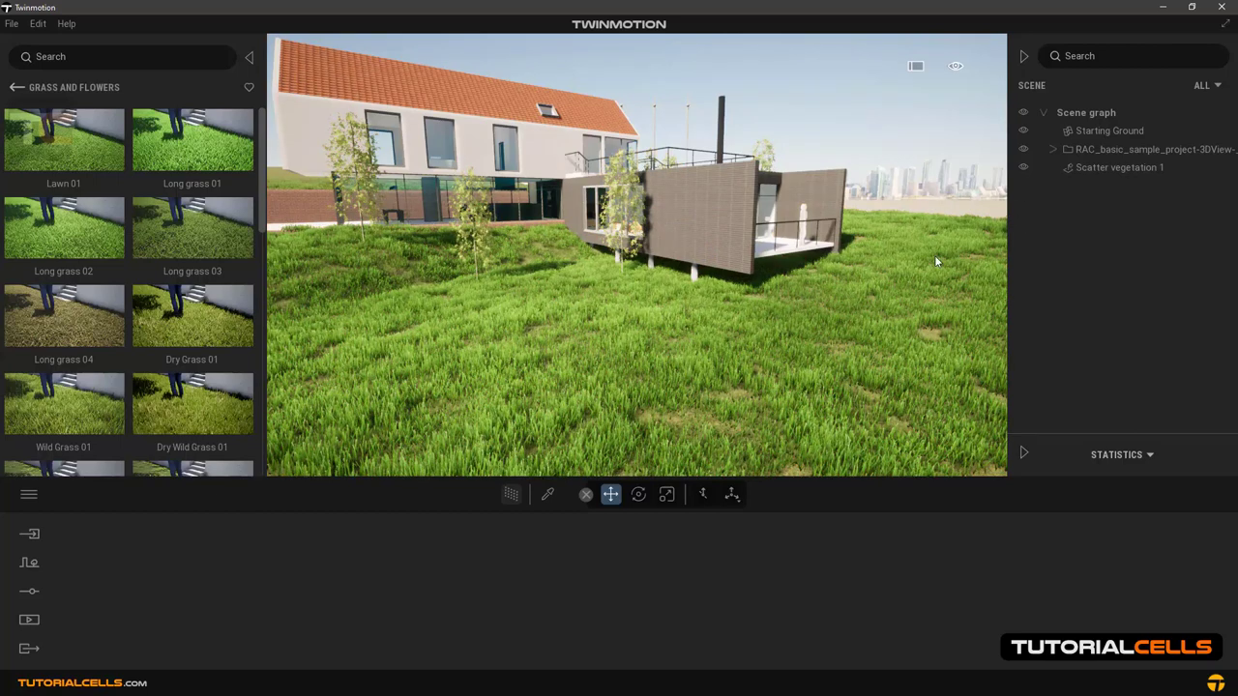
Start a new vegetation scatter set and add Long grass 04 from the grass and flowers library to it.
left_click(32, 570)
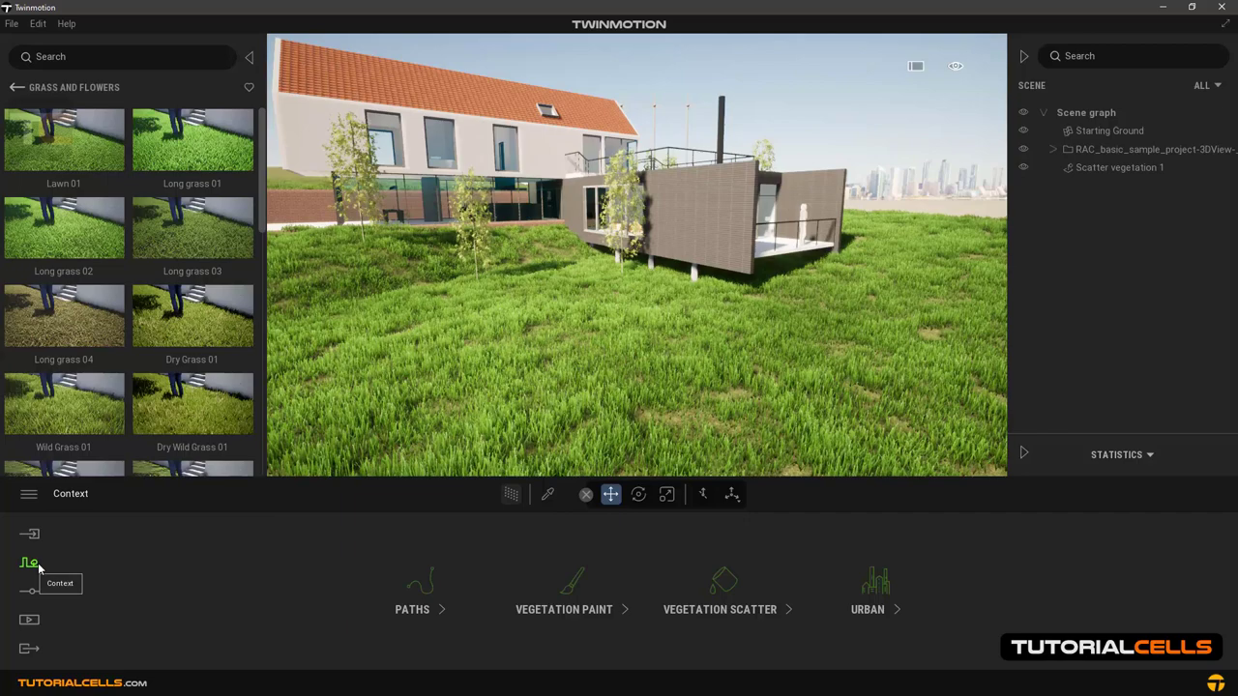
mouse_move(438, 357)
right_mouse_down()
mouse_move(319, 320)
mouse_move(290, 382)
right_mouse_up()
key("e")
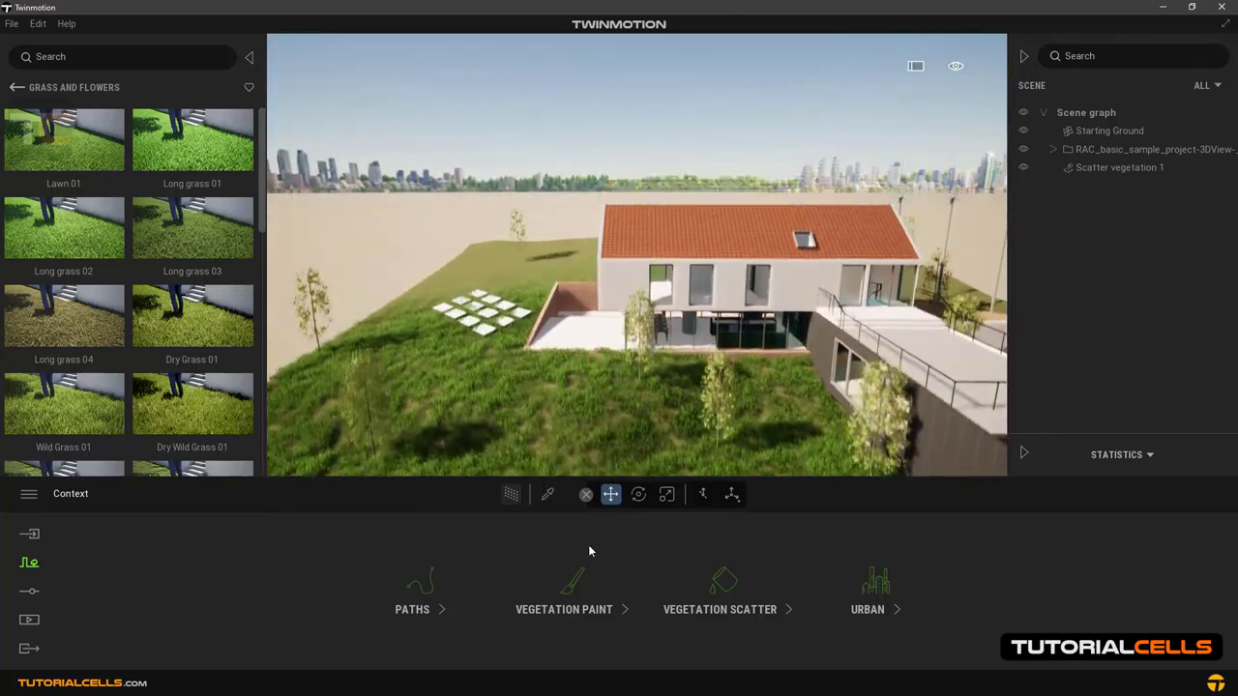
left_click(716, 599)
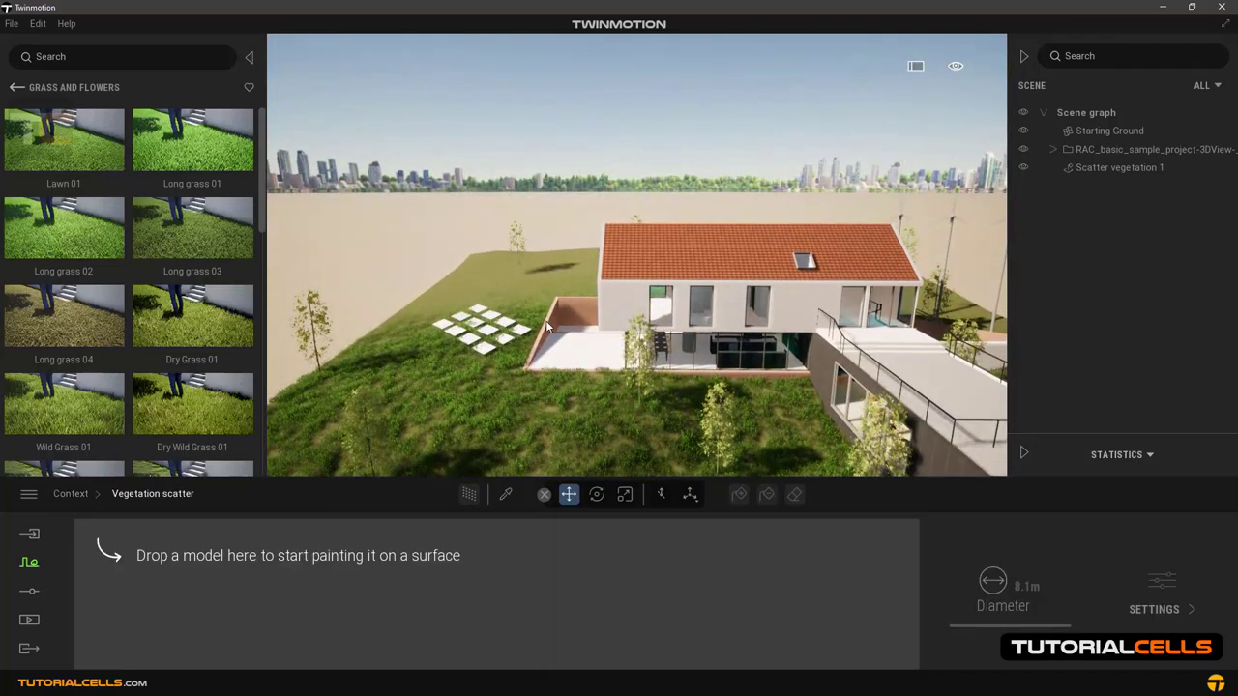
key("w")
right_click_drag(547, 327, 484, 406)
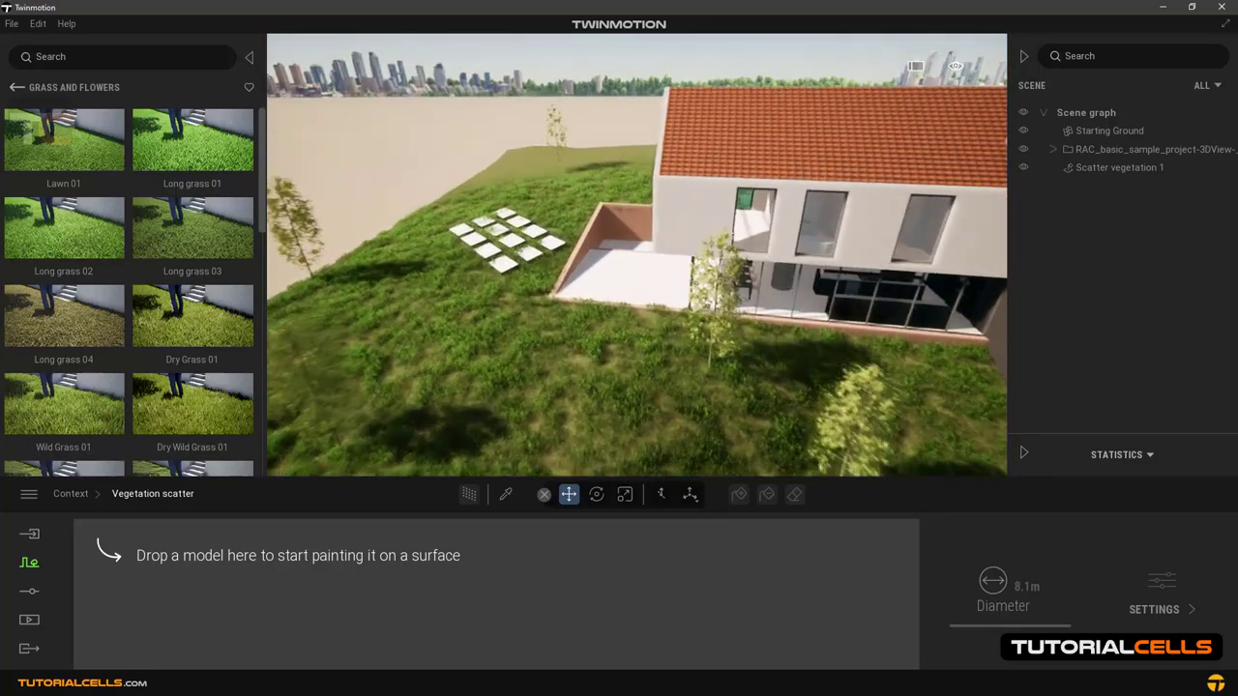
right_click_drag(578, 371, 650, 368)
key("w")
key("w")
mouse_move(82, 317)
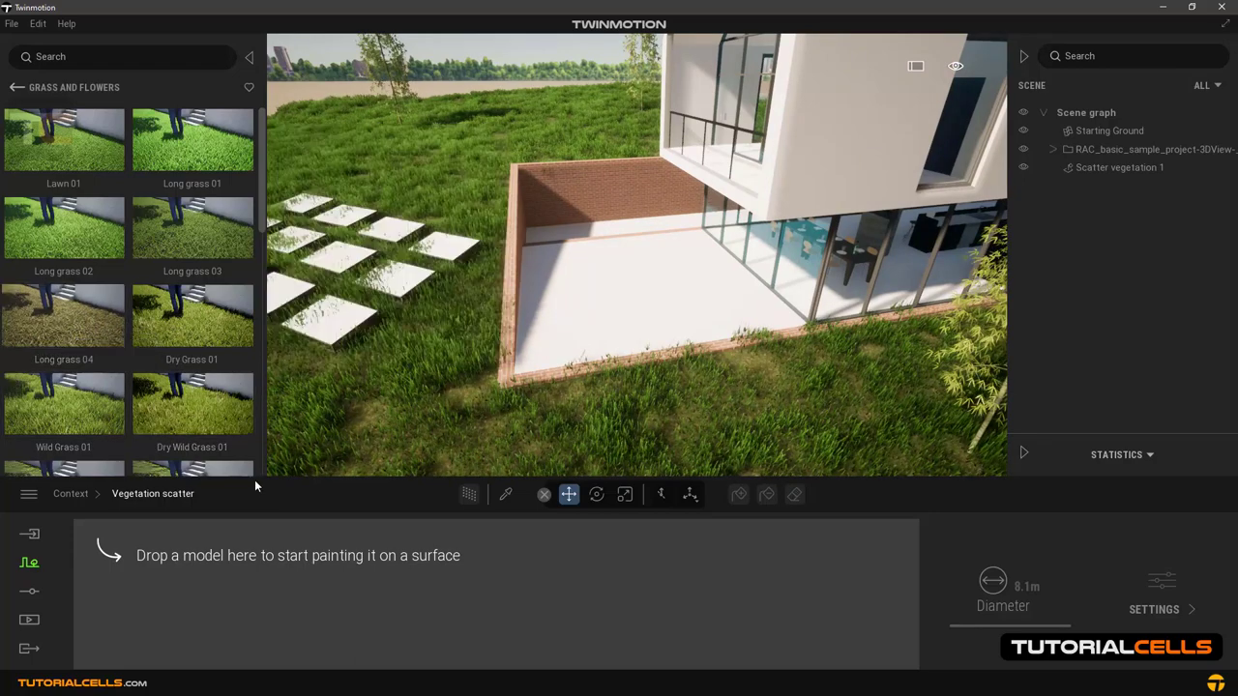
scroll(254, 480, "down", 1)
left_click_drag(64, 282, 282, 581)
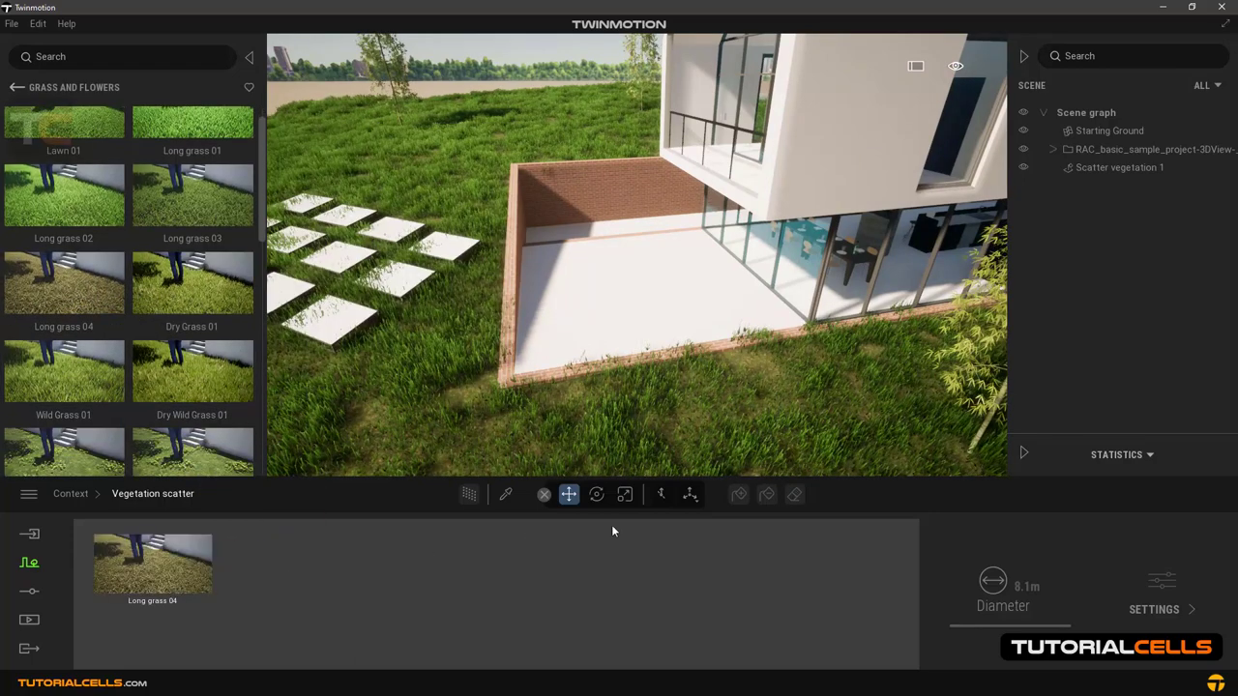
Scatter Long grass 04 over the white walled terrace beside the house.
left_click(148, 565)
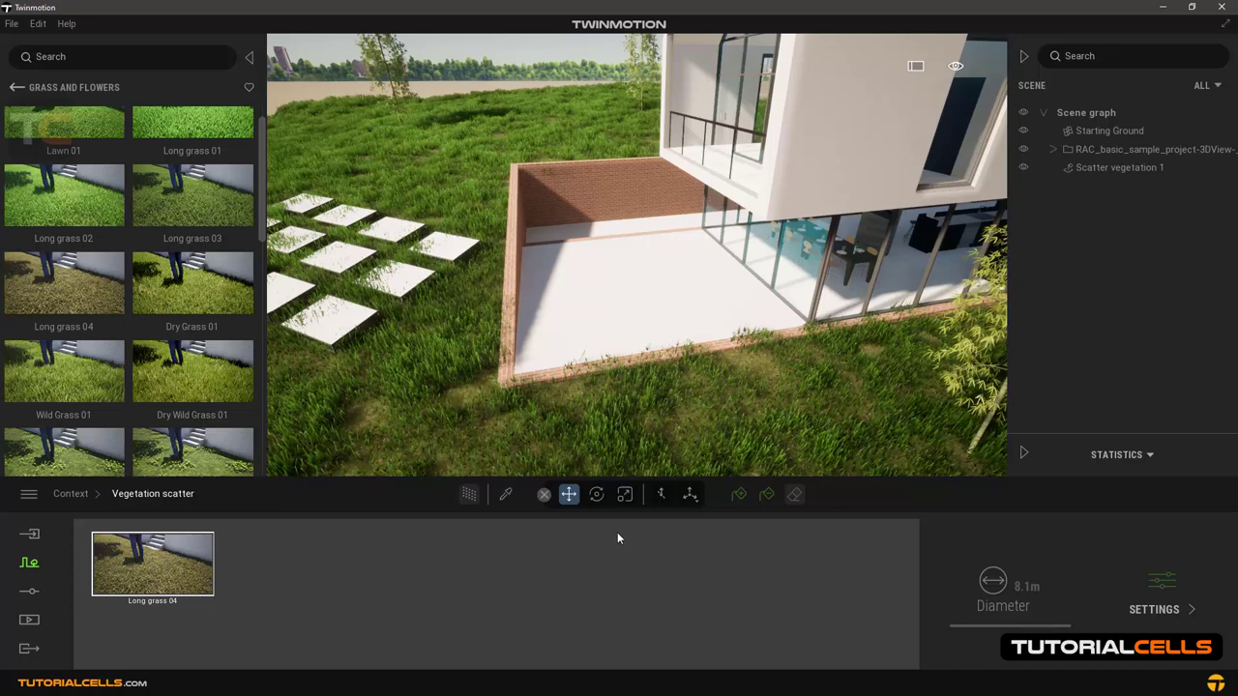
left_click(738, 495)
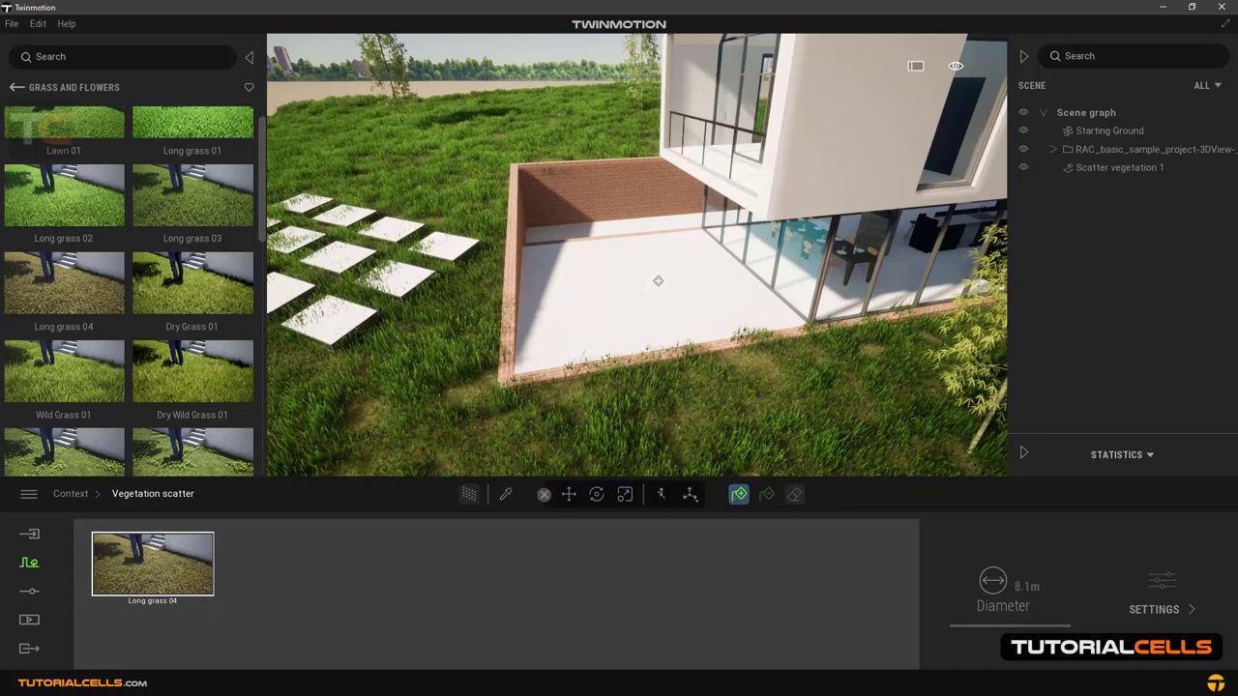
mouse_move(658, 282)
left_mouse_down()
mouse_move(646, 290)
mouse_move(643, 271)
mouse_move(648, 288)
mouse_move(635, 290)
mouse_move(667, 319)
left_mouse_up()
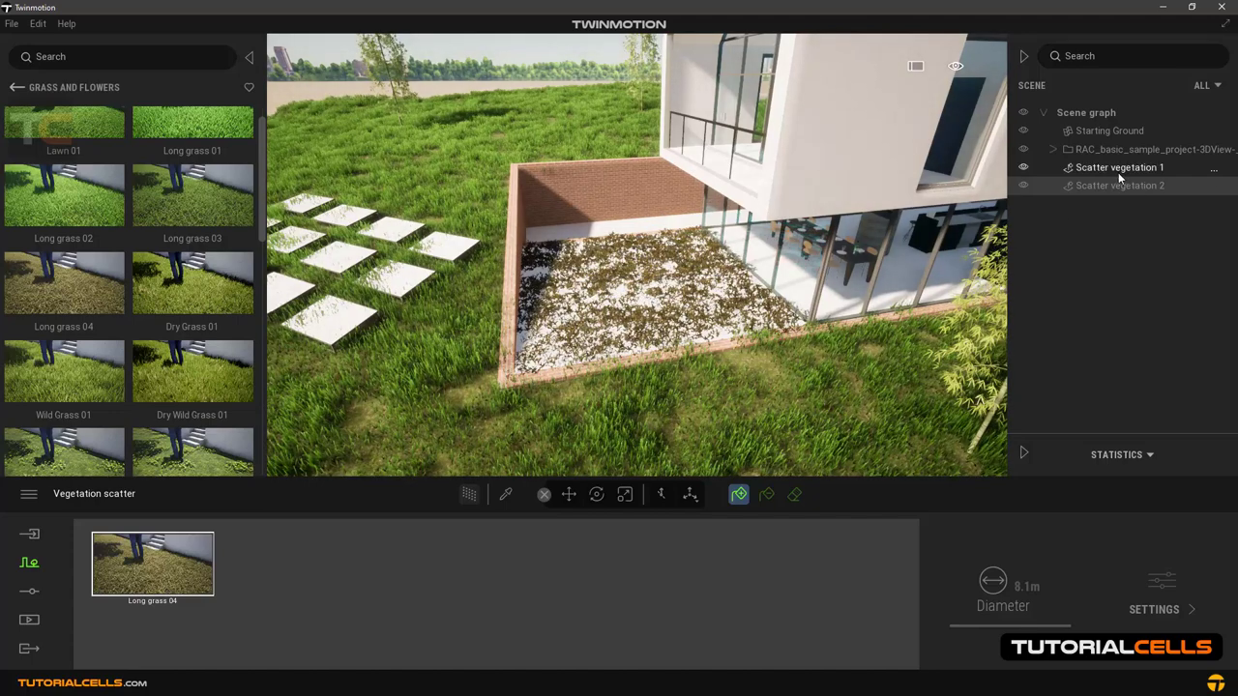
Select Scatter vegetation 1 and Scatter vegetation 2 in turn to compare the areas and plants of each set.
left_click(1118, 172)
left_click(1111, 185)
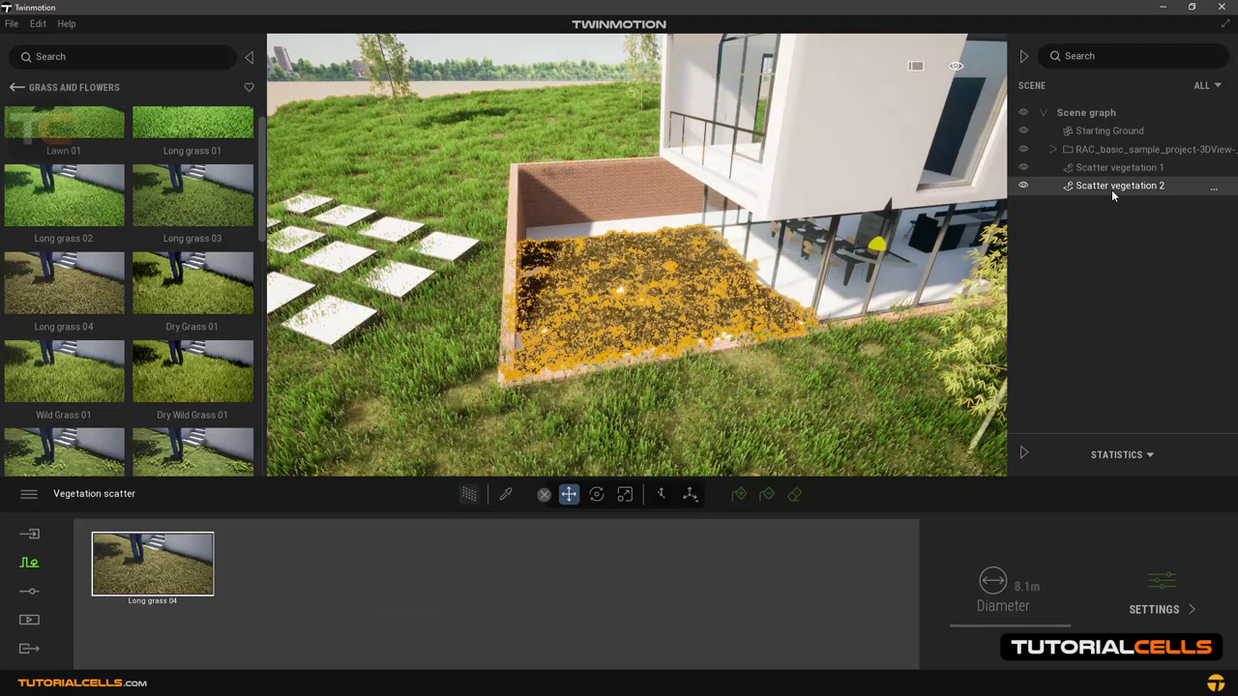
left_click(1112, 168)
left_click(1105, 185)
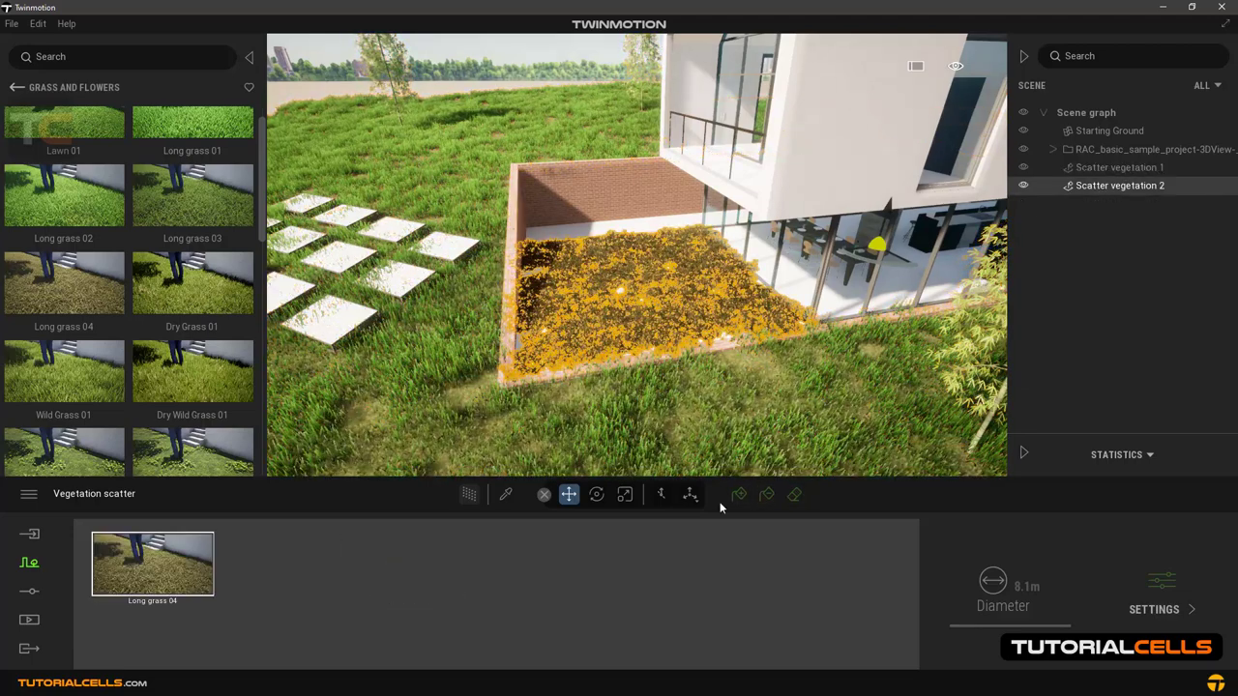
Set the size of Long grass borders 02 in Scatter vegetation 1 to 46%.
left_click(1083, 170)
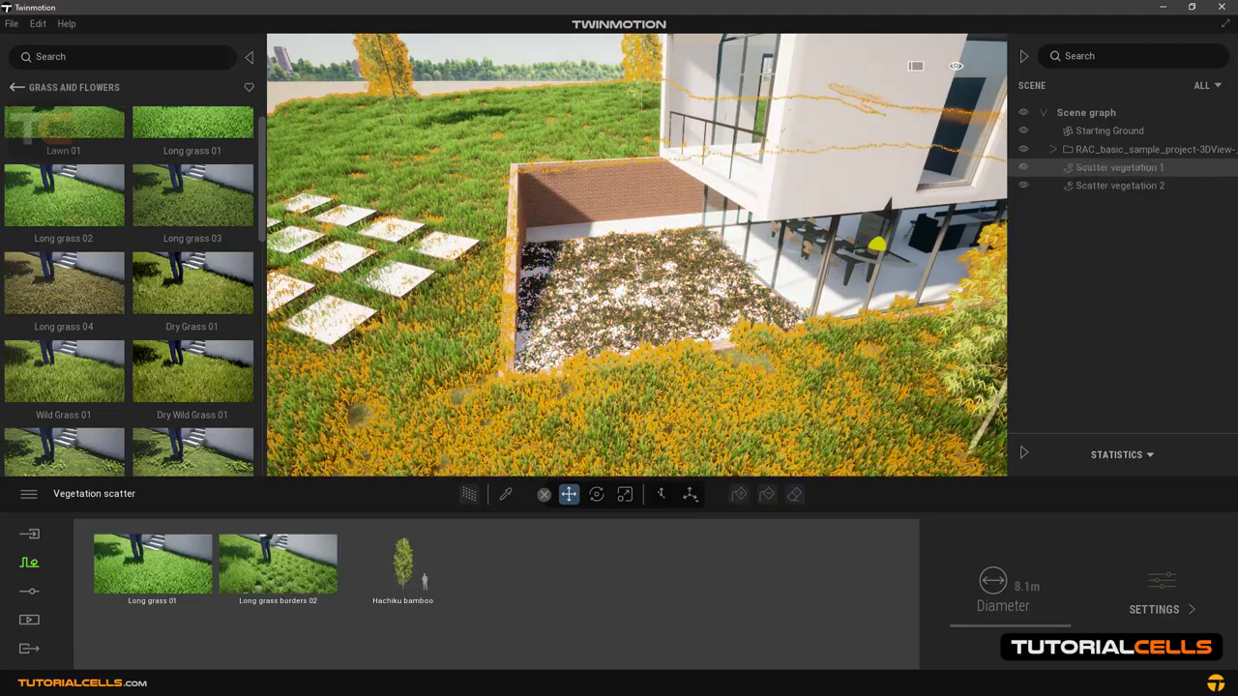
right_click_drag(735, 270, 852, 270)
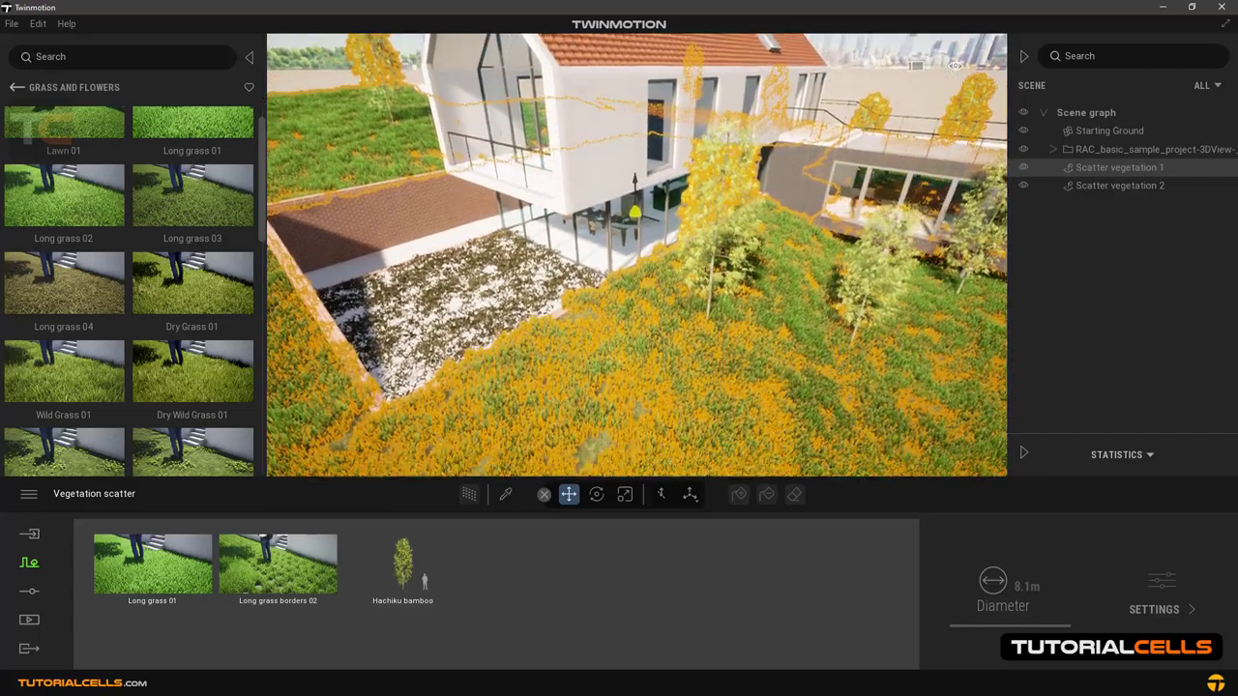
right_click_drag(638, 262, 953, 240)
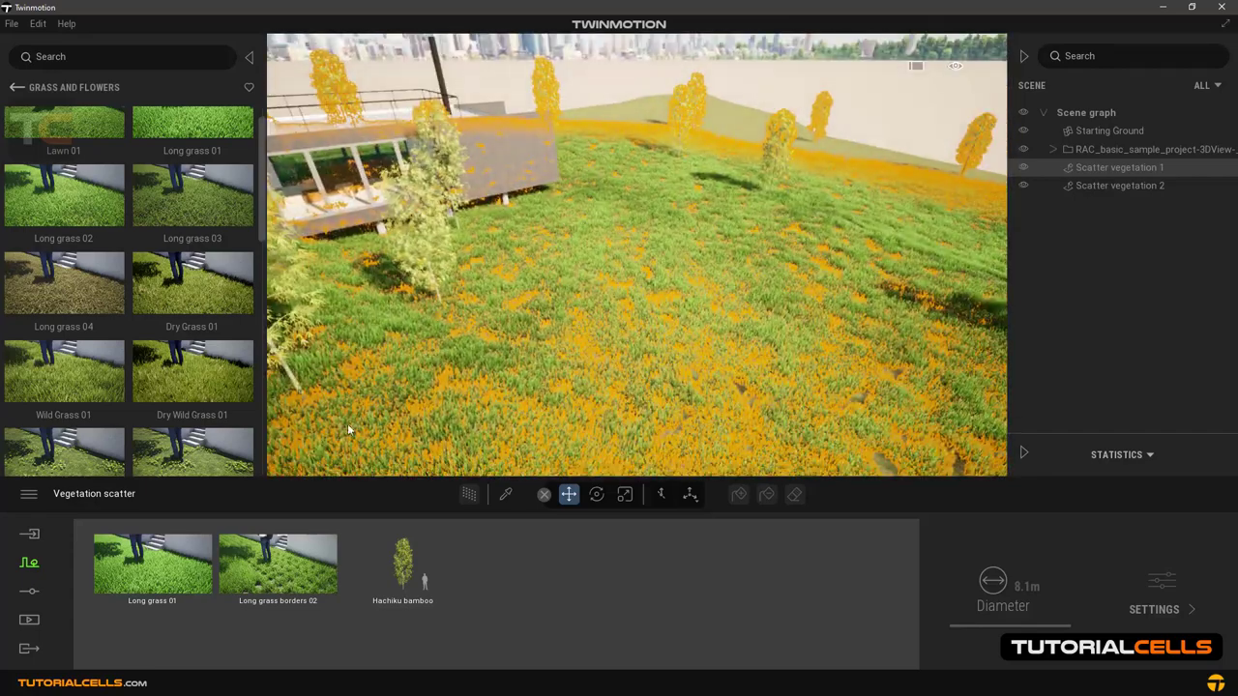
left_click(275, 574)
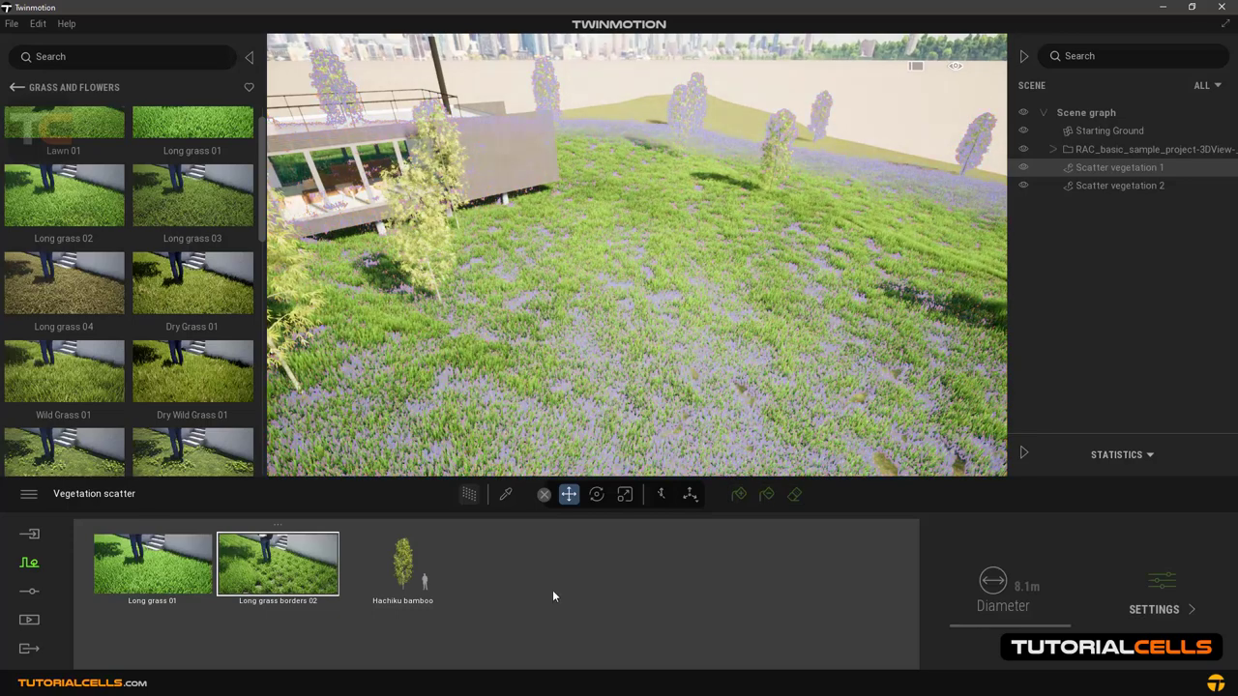
left_click(1160, 584)
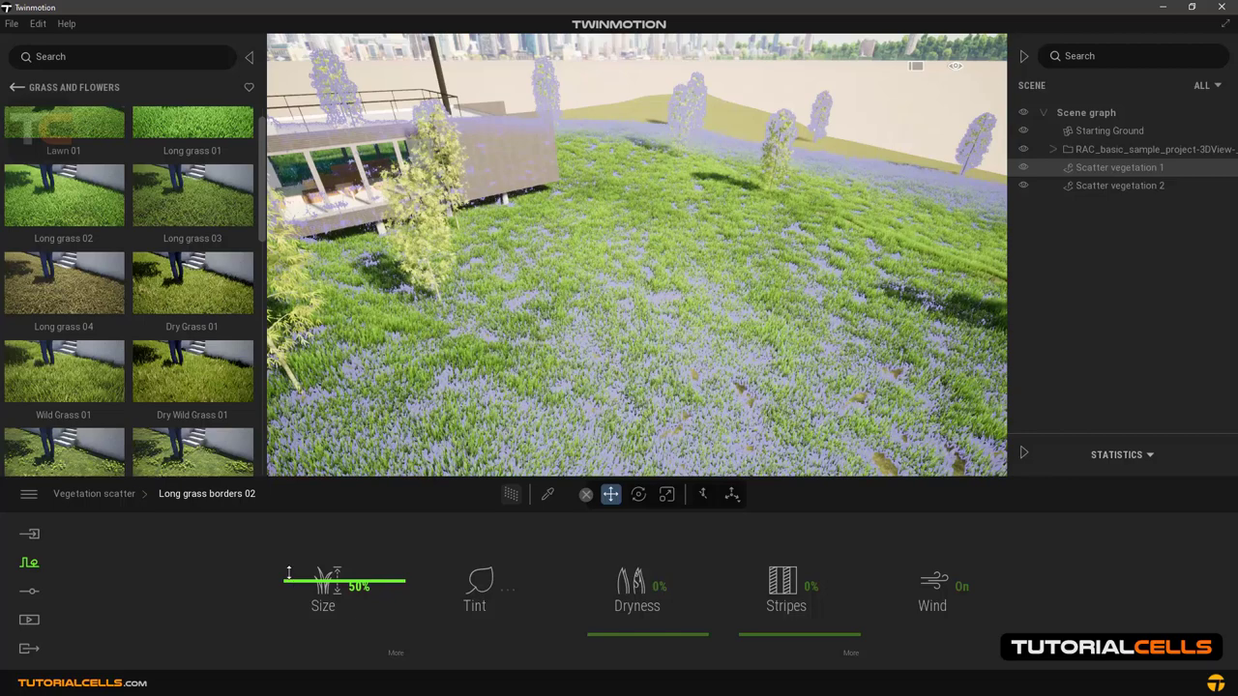
left_click_drag(288, 574, 456, 493)
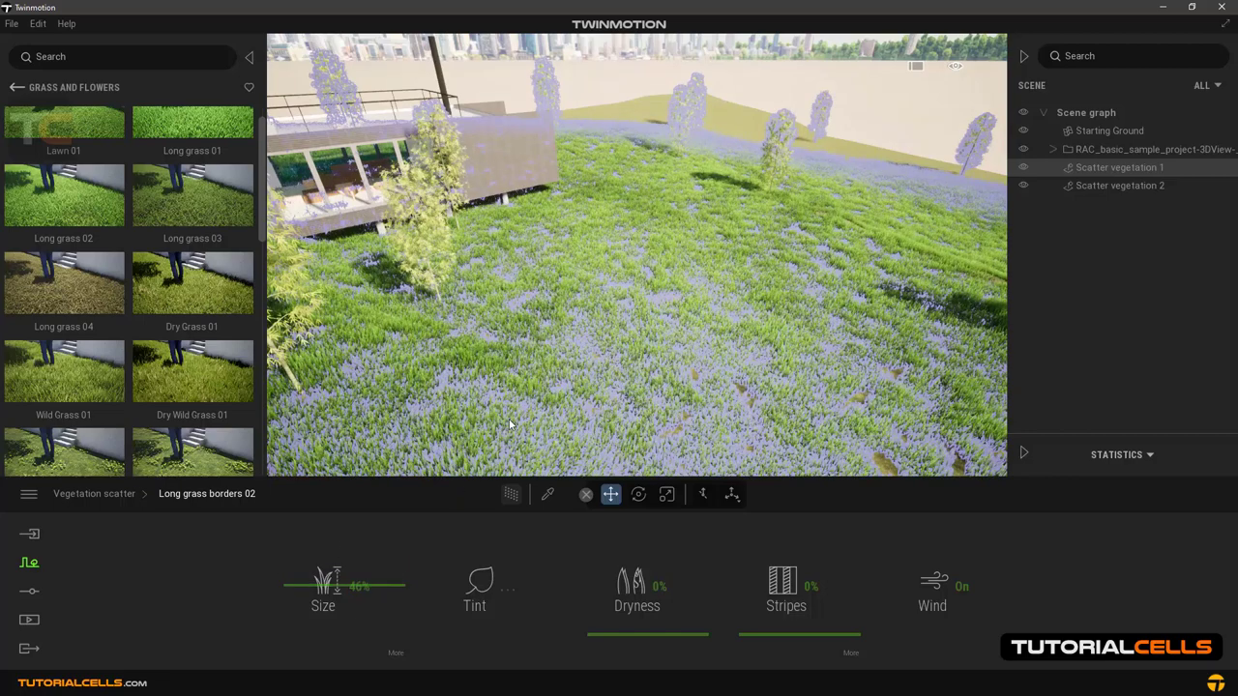
Set the stripes of Long grass 01 in Scatter vegetation 1 to 100%.
right_click_drag(510, 424, 319, 411)
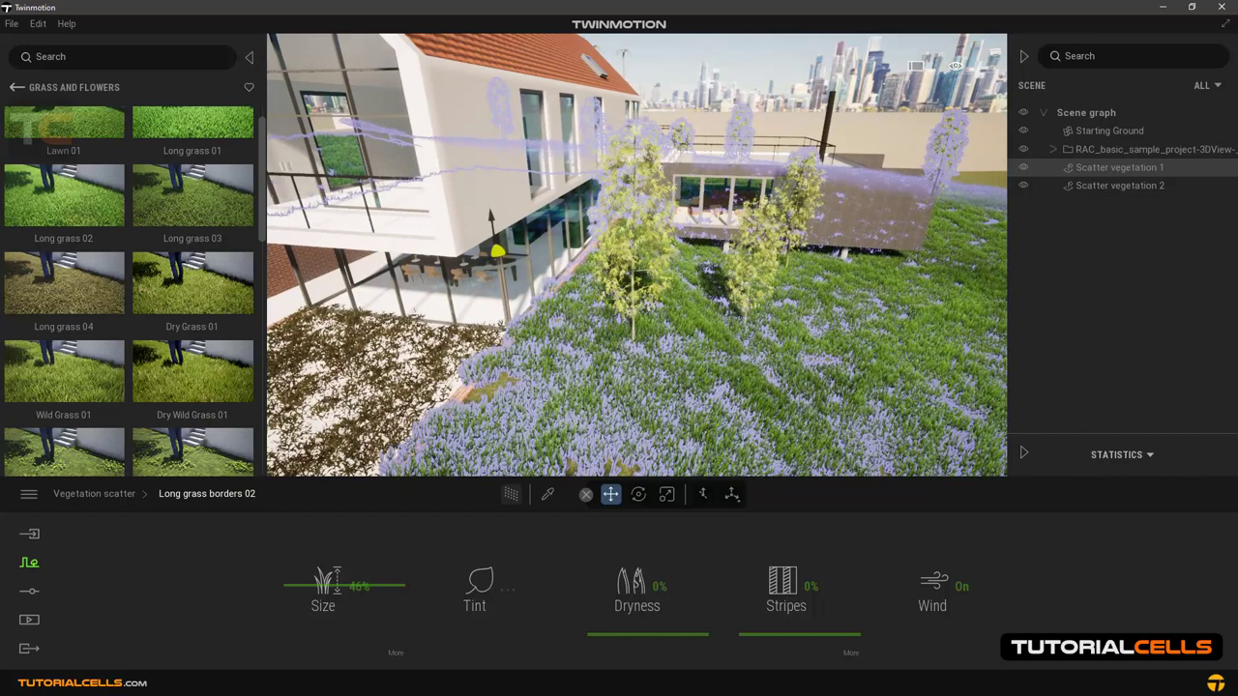
right_click_drag(542, 309, 716, 309)
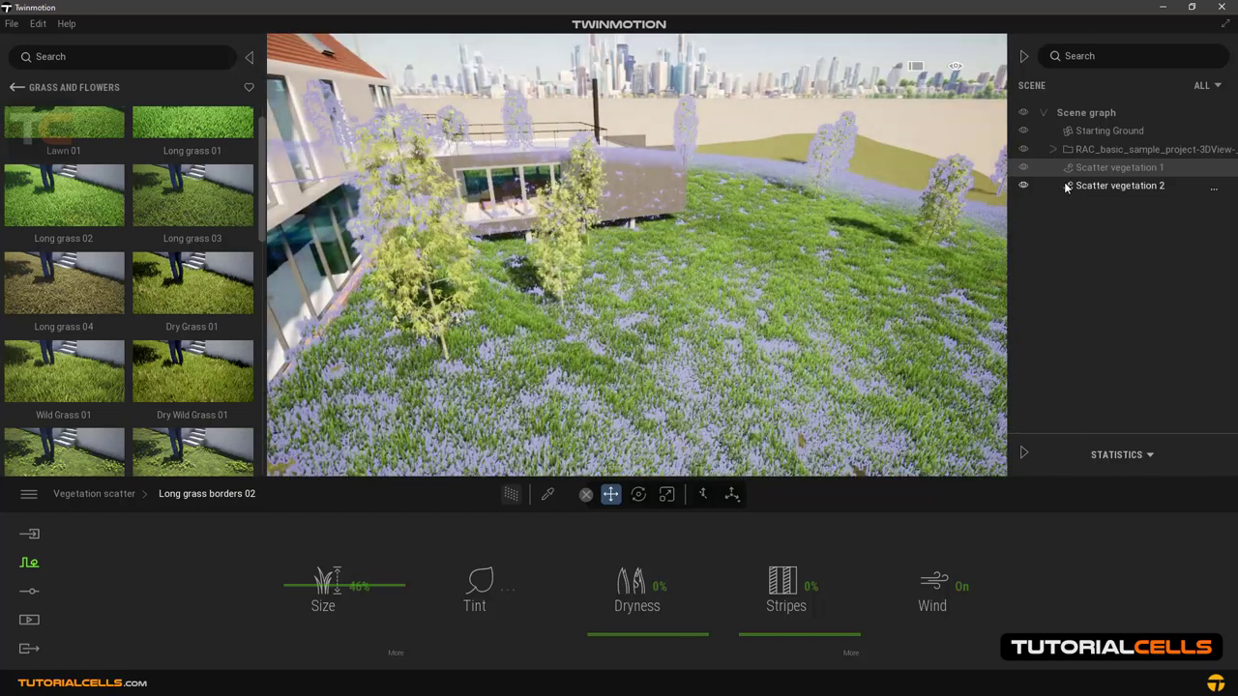
left_click(115, 498)
left_click(163, 559)
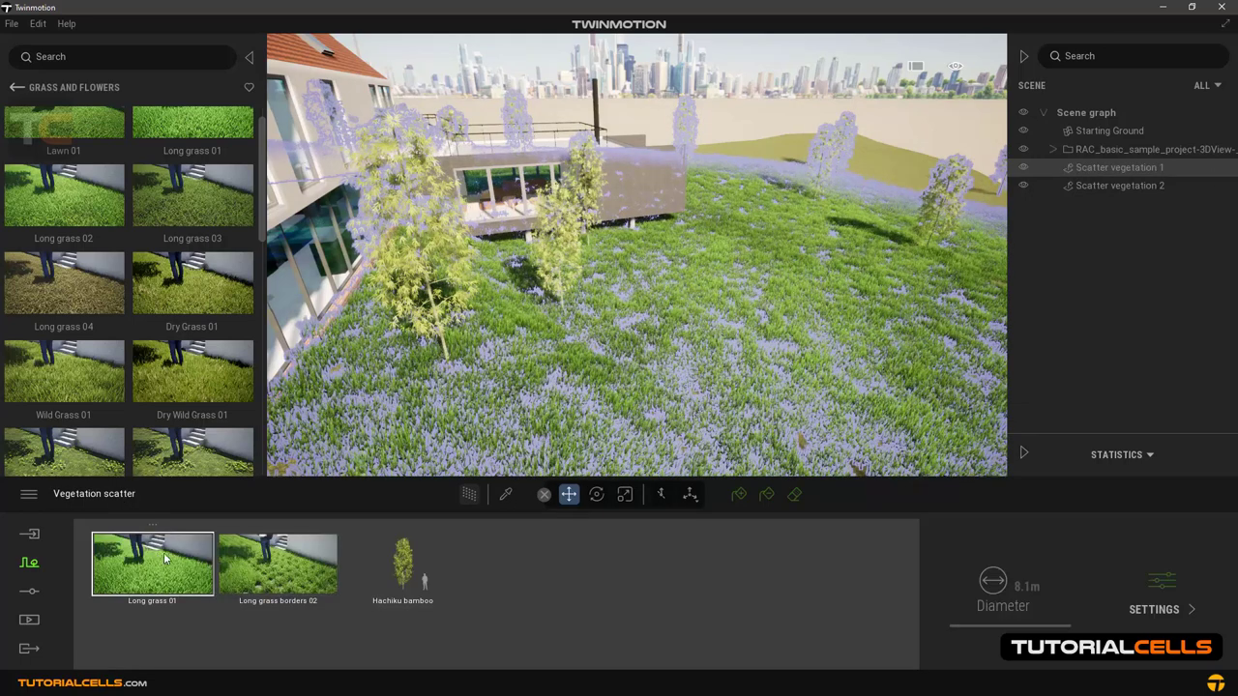
left_click(1157, 581)
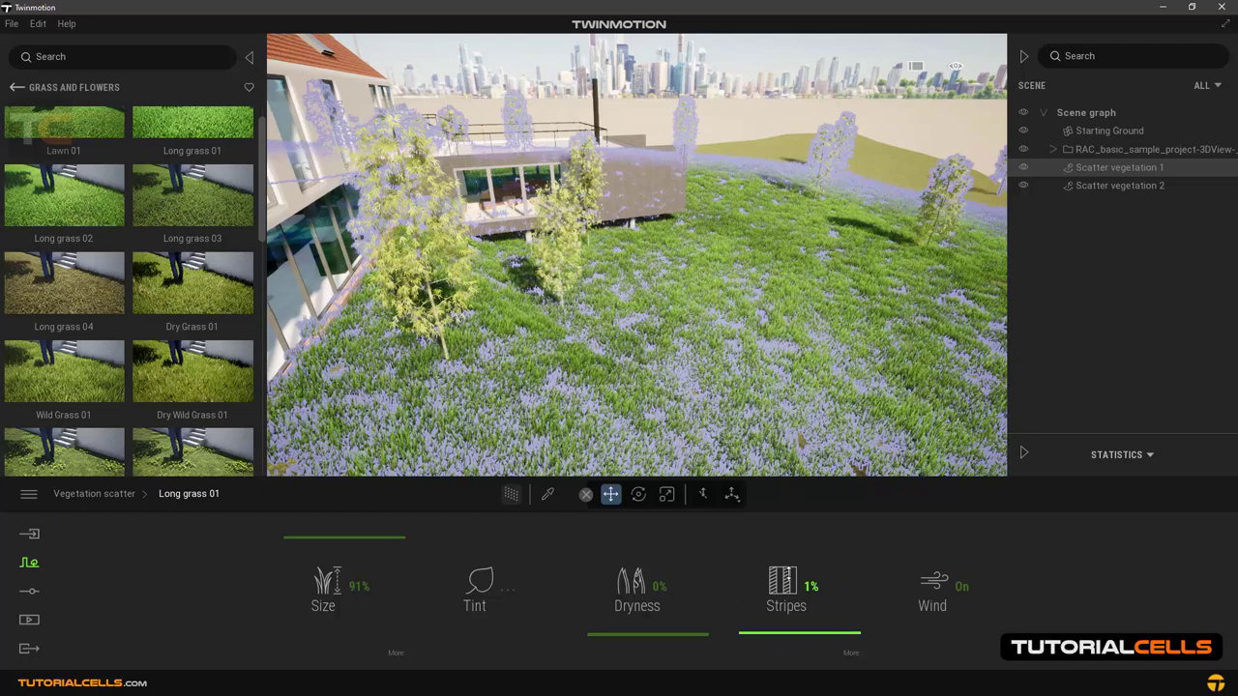
left_click_drag(786, 580, 810, 478)
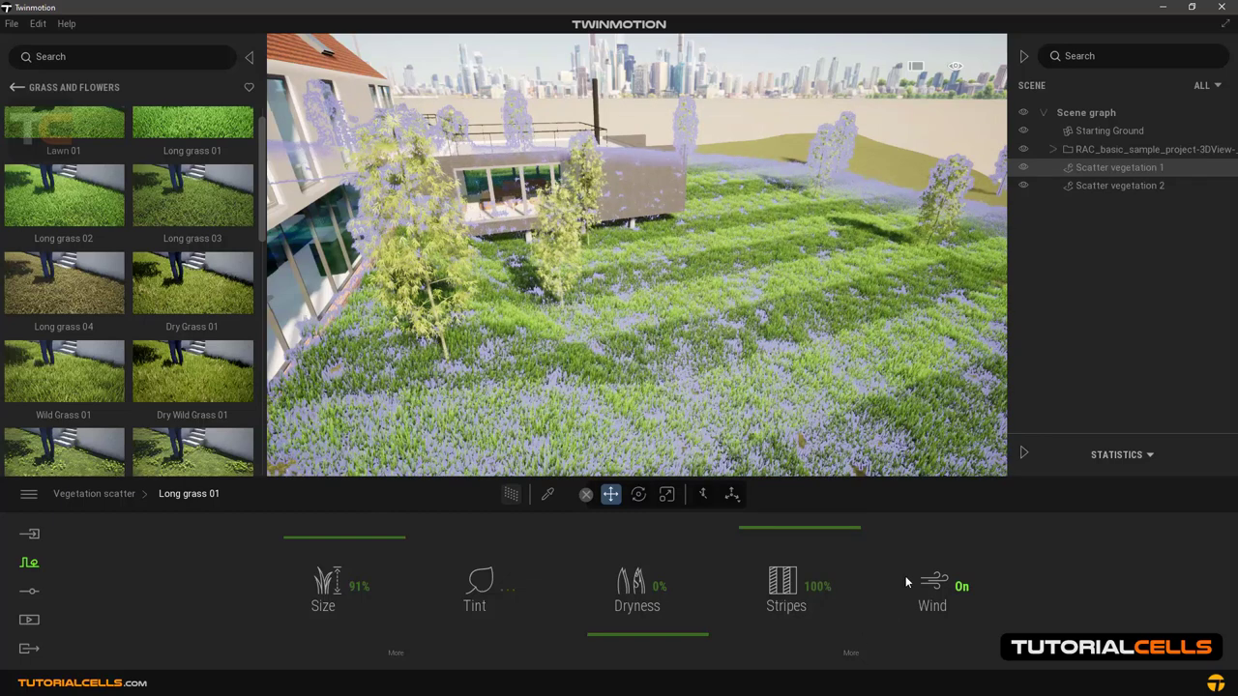
Set the Long grass 01 stripes to 5% size and a 38° angle, and return to the grass's main properties.
left_click(851, 654)
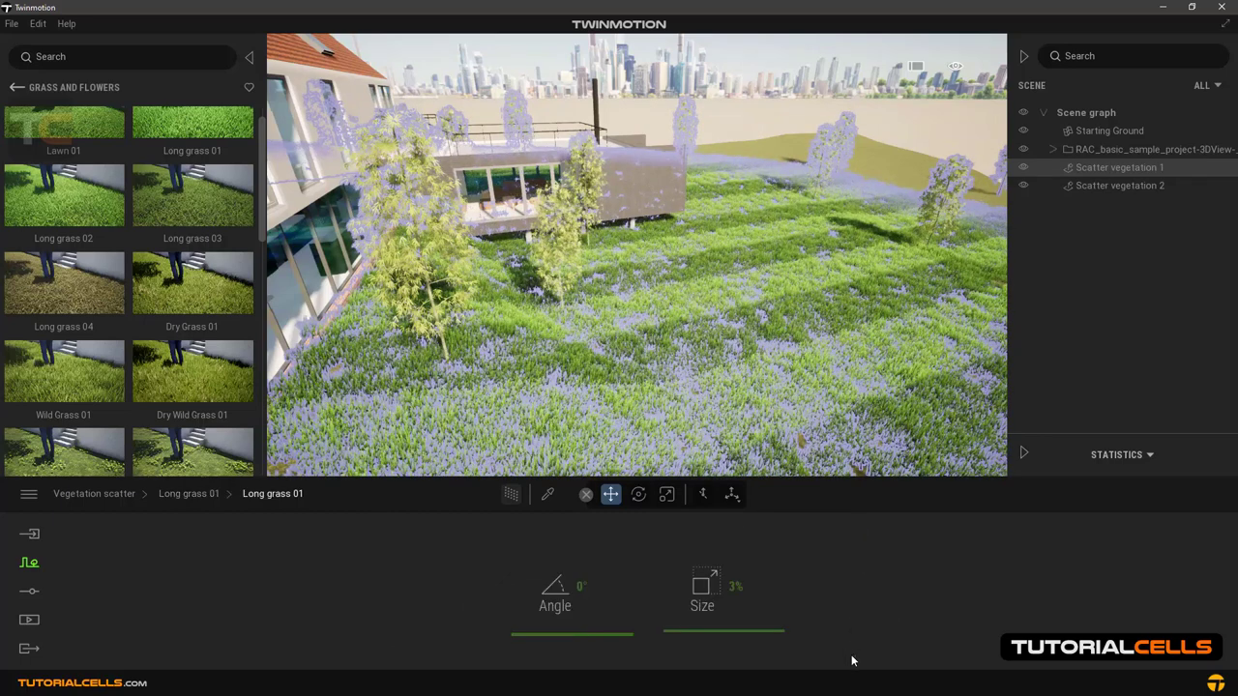
left_click_drag(677, 633, 680, 631)
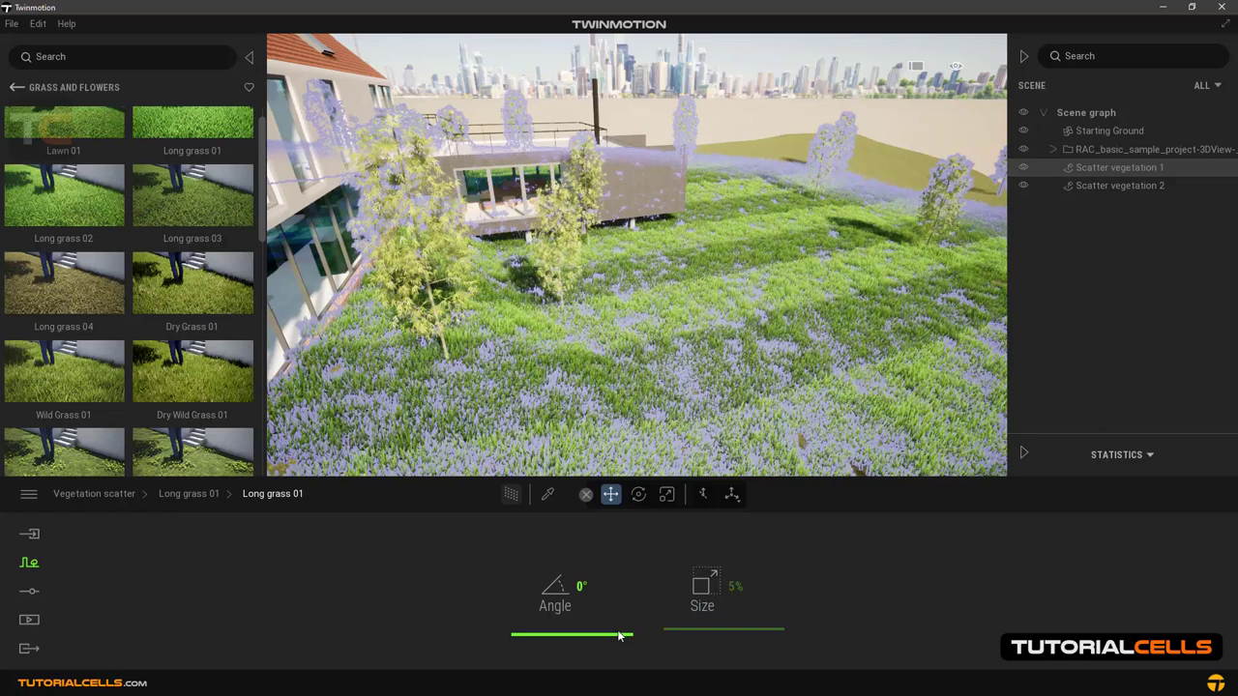
left_click_drag(619, 635, 622, 625)
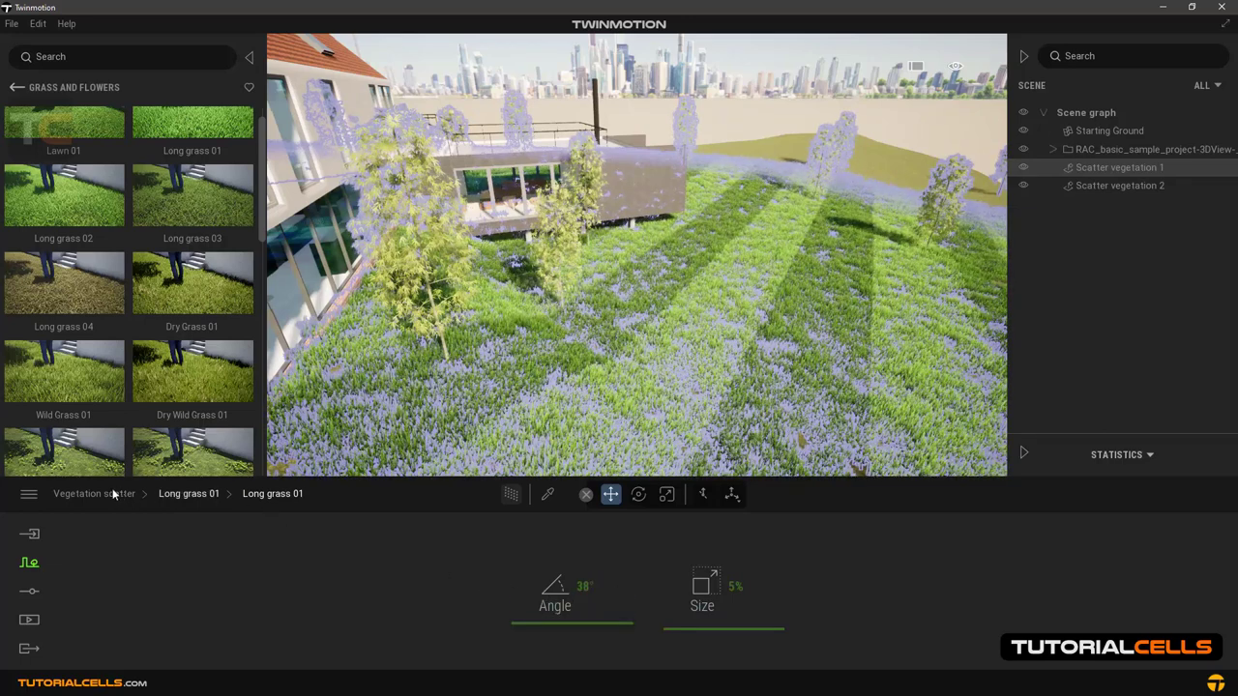
left_click(167, 494)
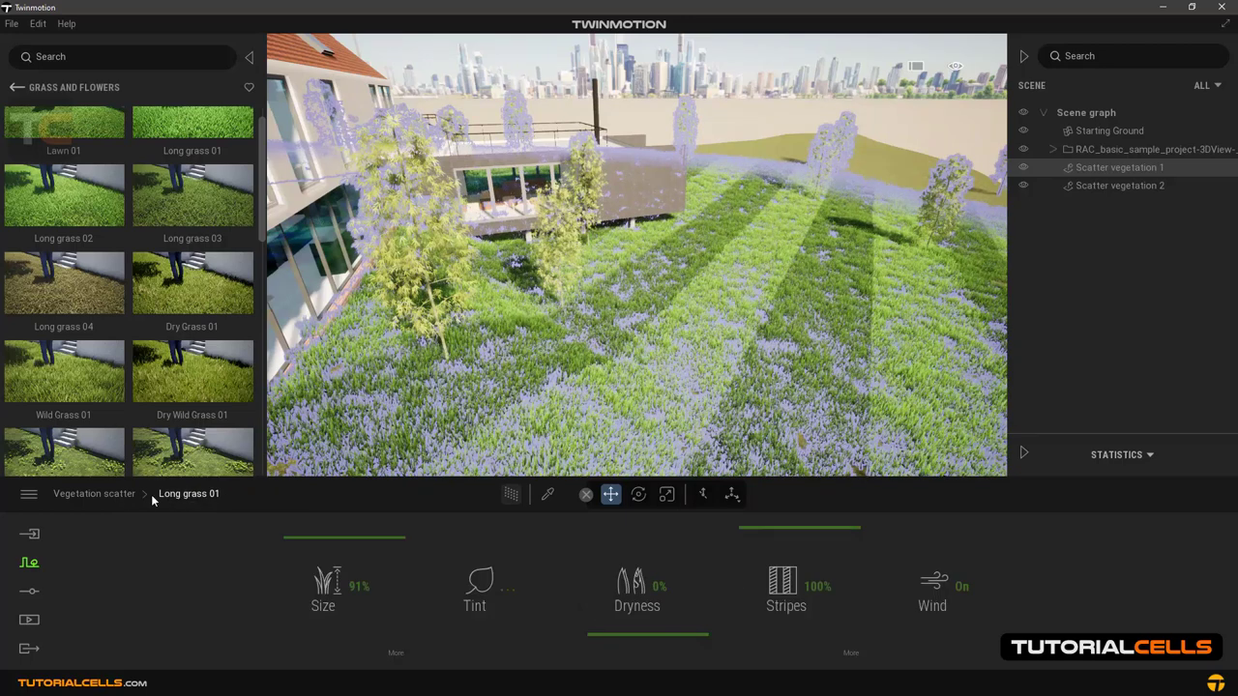
Check the Long grass 01 properties from the Scatter vegetation 1 plant list and return to the list.
left_click(123, 493)
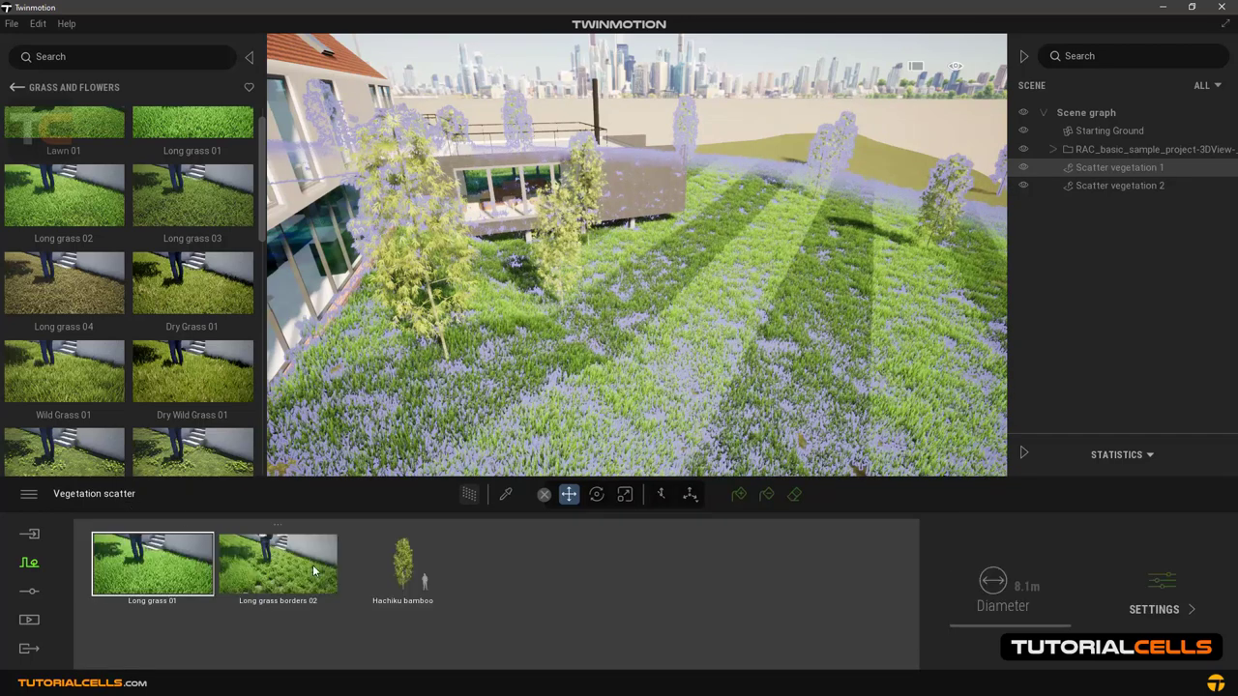
left_click(152, 564)
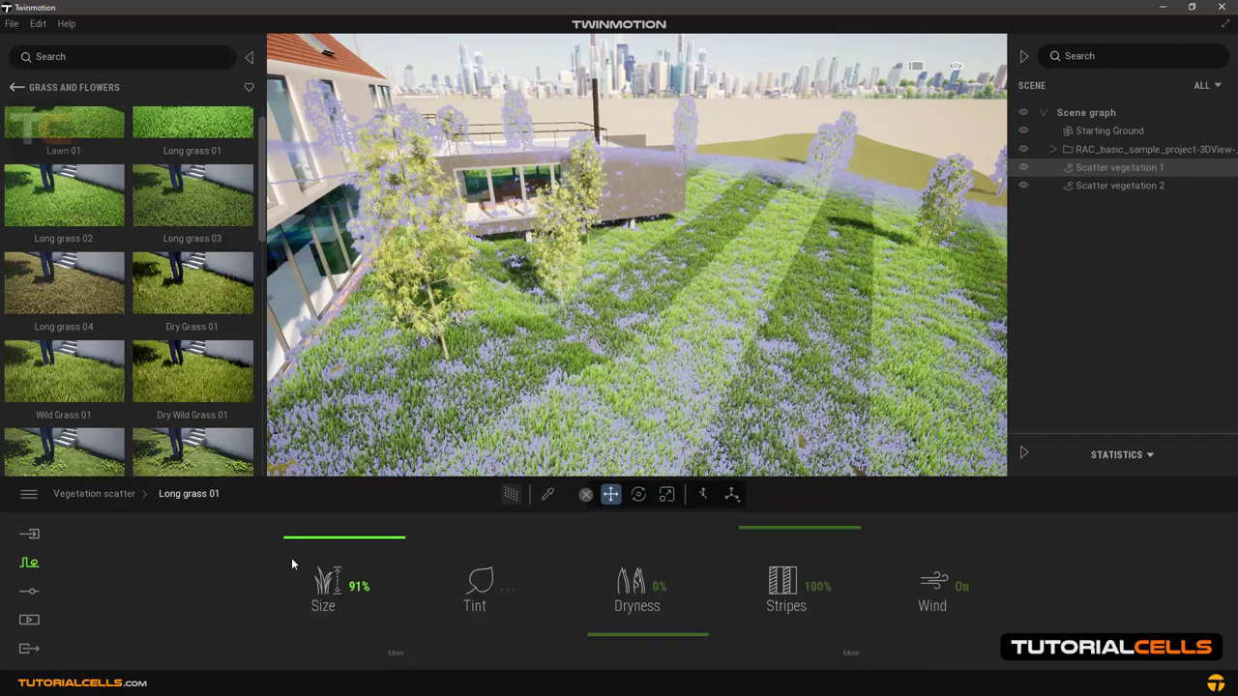
left_click(116, 494)
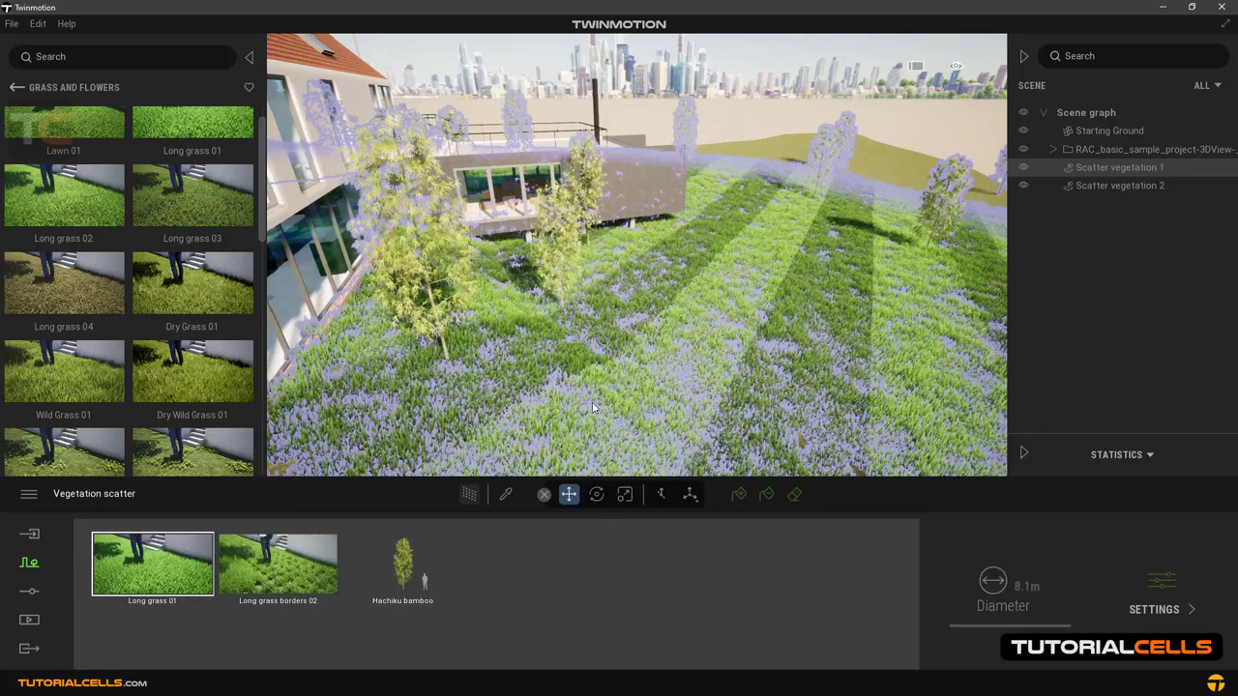
Delete the Hachiku bamboo from the plants of Scatter vegetation 1.
left_click(289, 569)
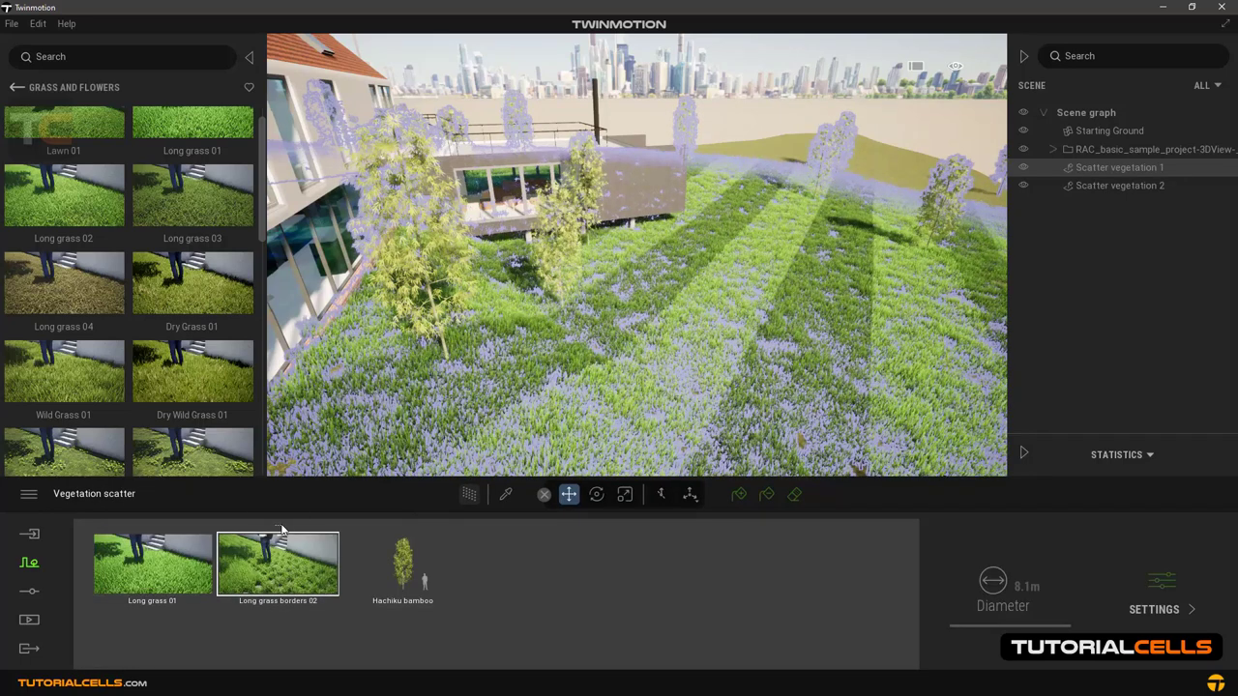
right_click(280, 529)
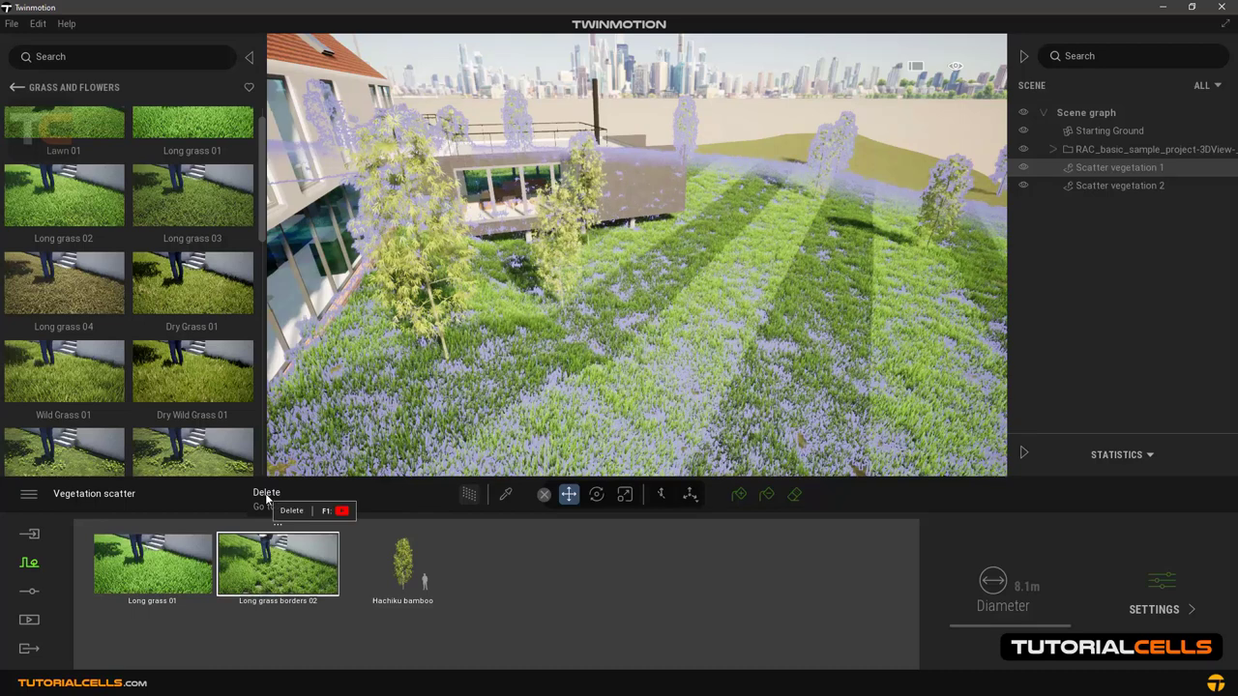
right_click(404, 527)
left_click(396, 491)
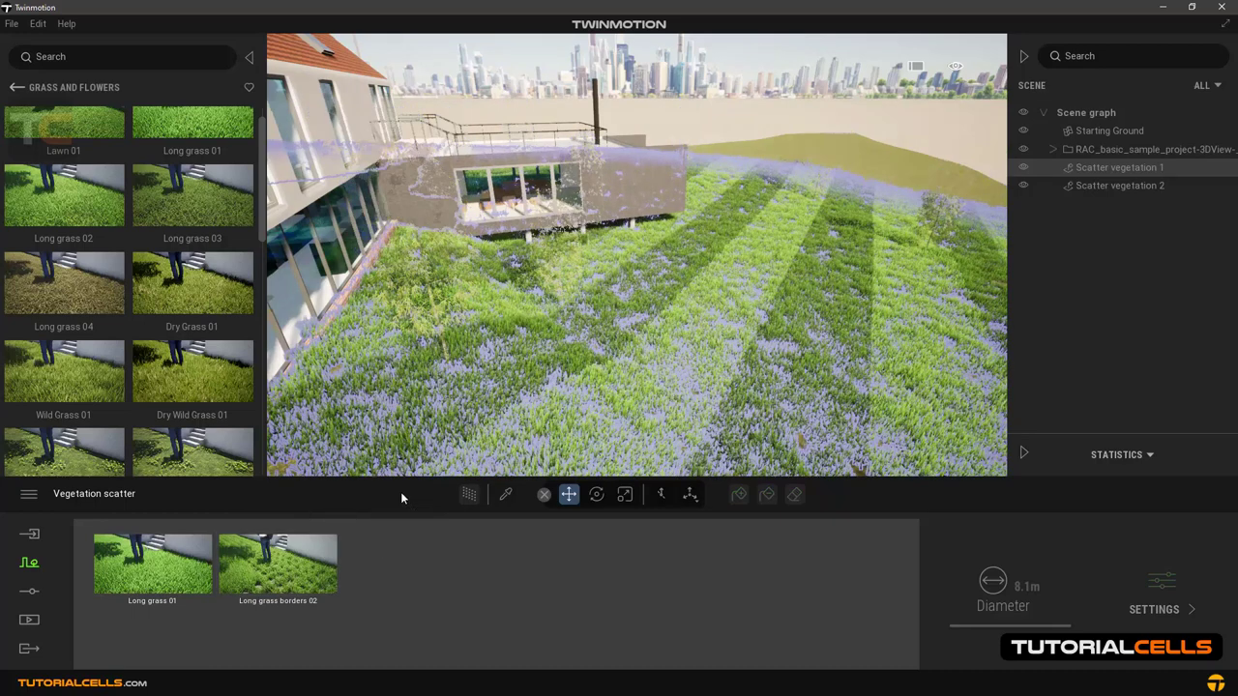
Select Long grass borders 02 in the scatter set and browse the Trees category of the vegetation library.
left_click(298, 557)
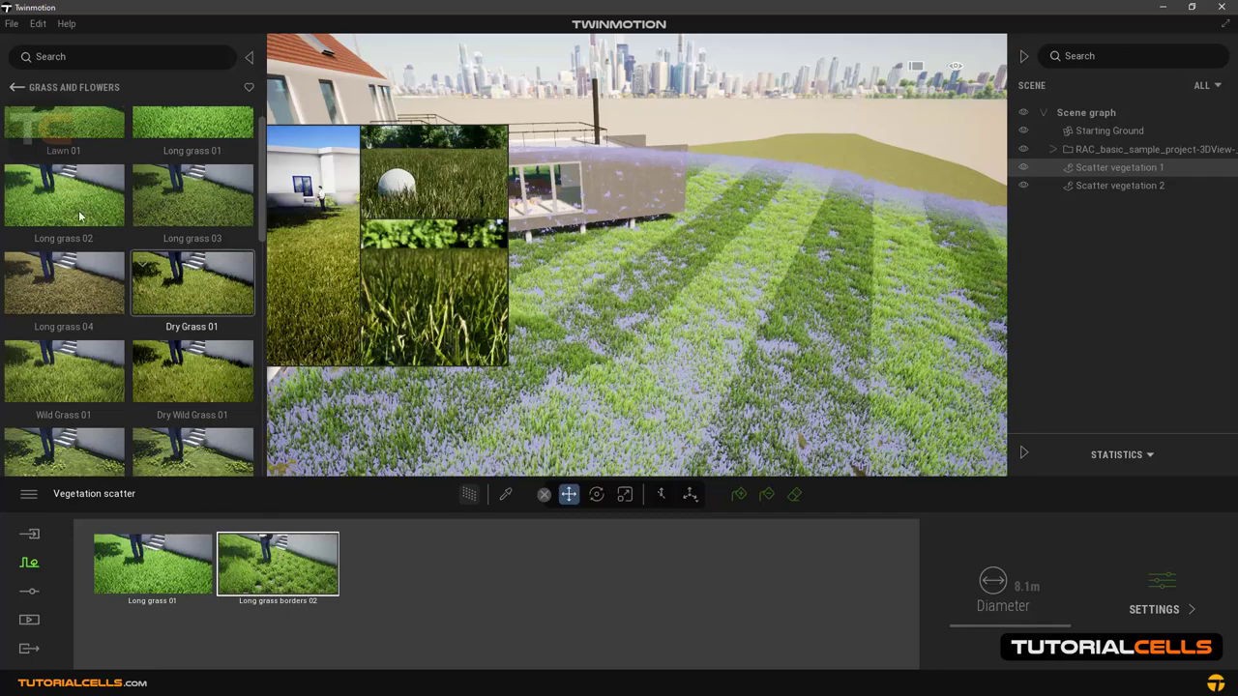
left_click(16, 87)
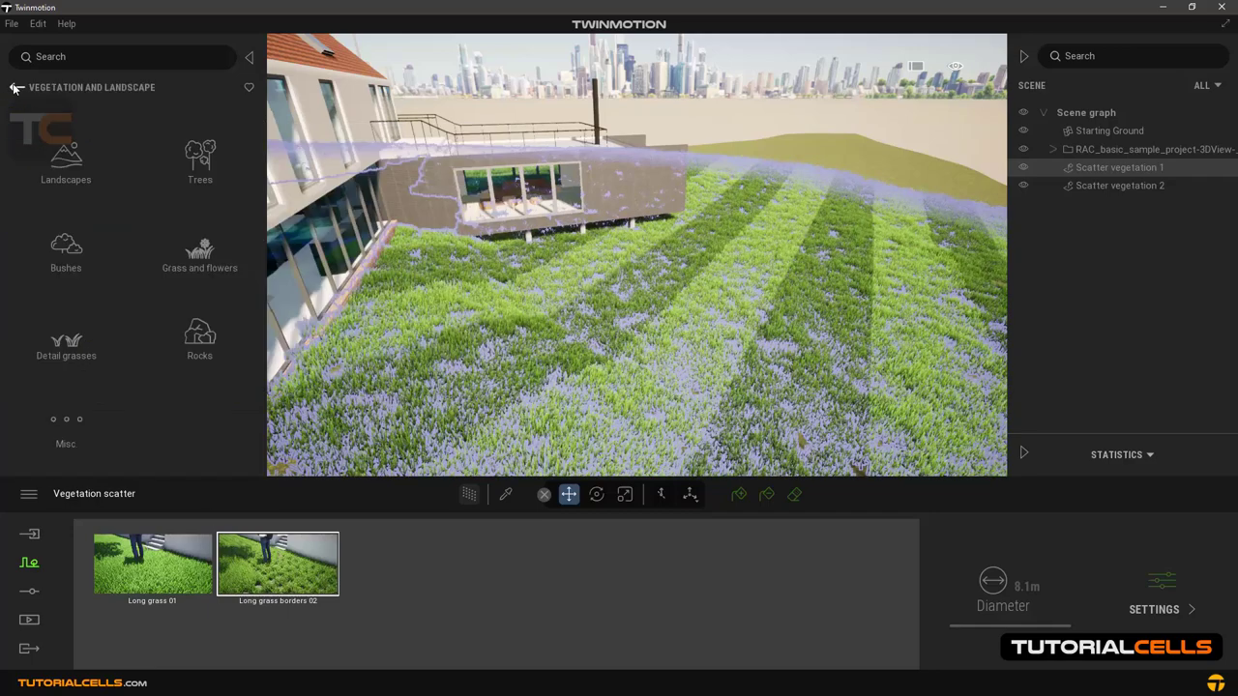
left_click(180, 145)
mouse_move(248, 211)
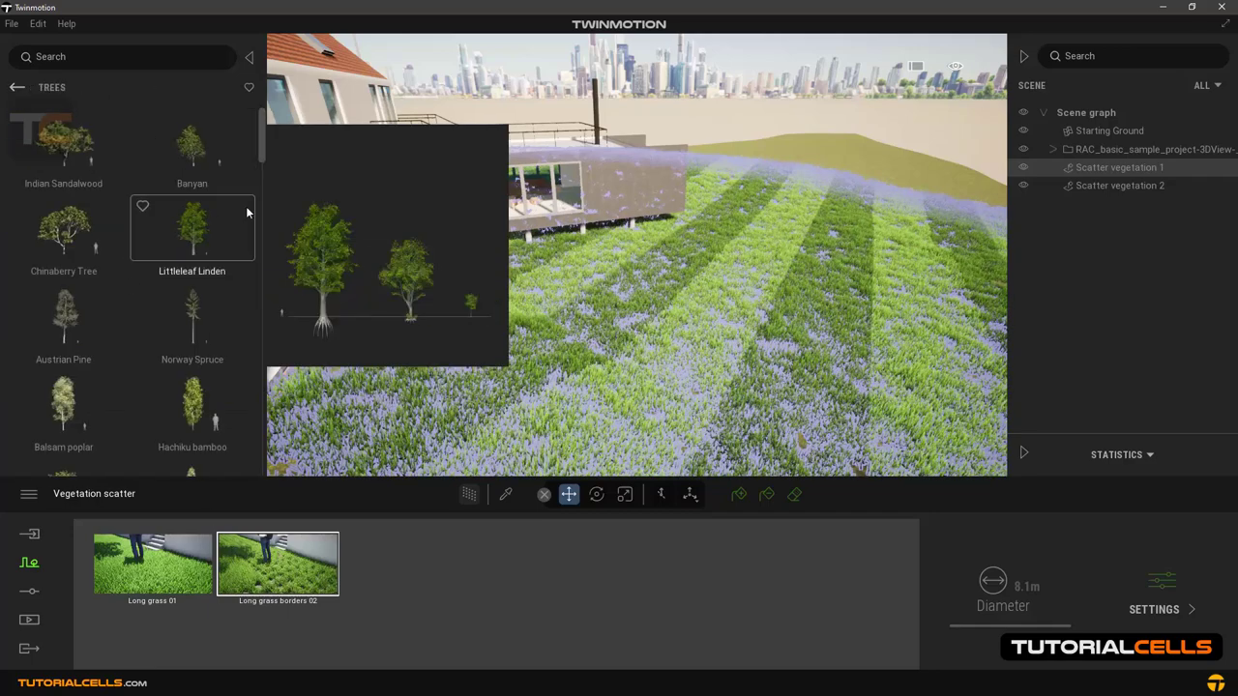
Show the library category that Long grass borders 02 in Scatter vegetation 1 comes from.
left_click(172, 559)
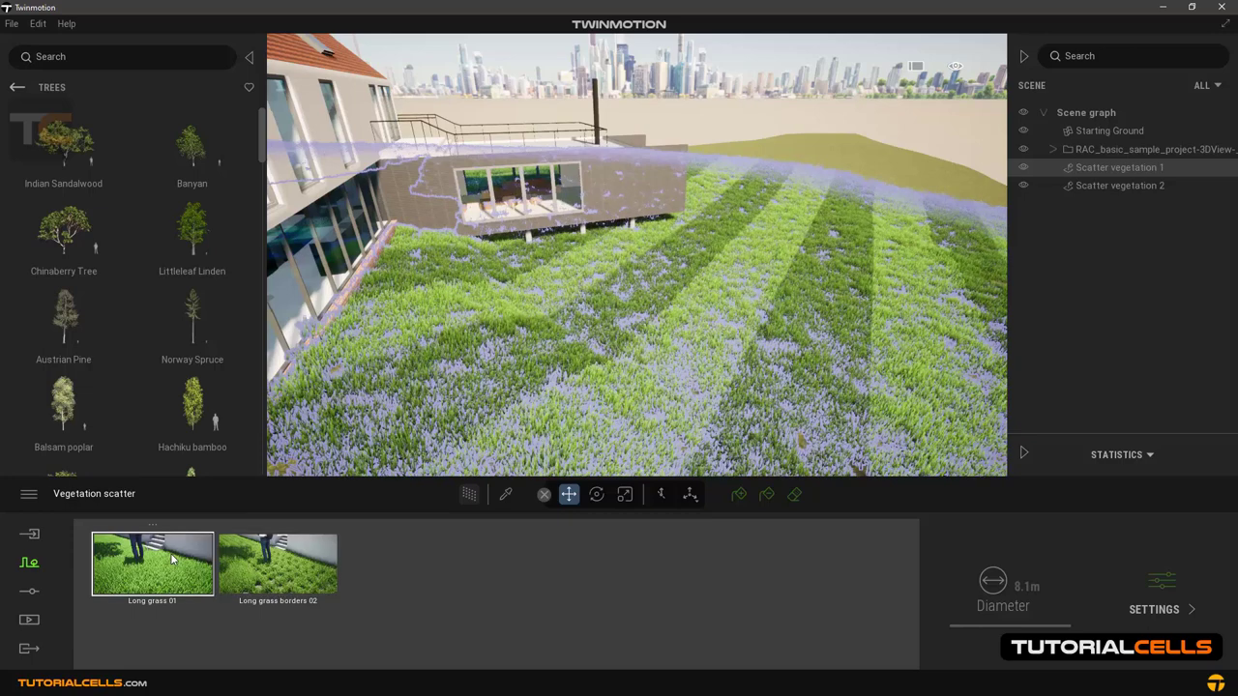
left_click(155, 528)
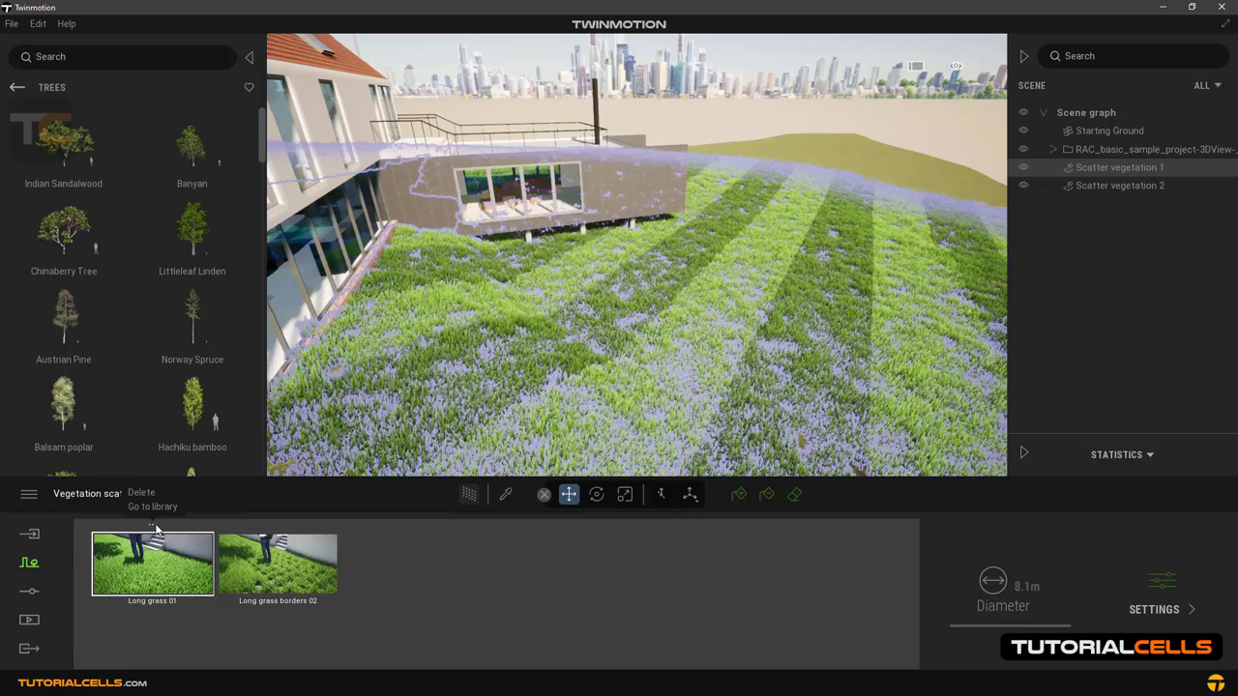
left_click(278, 528)
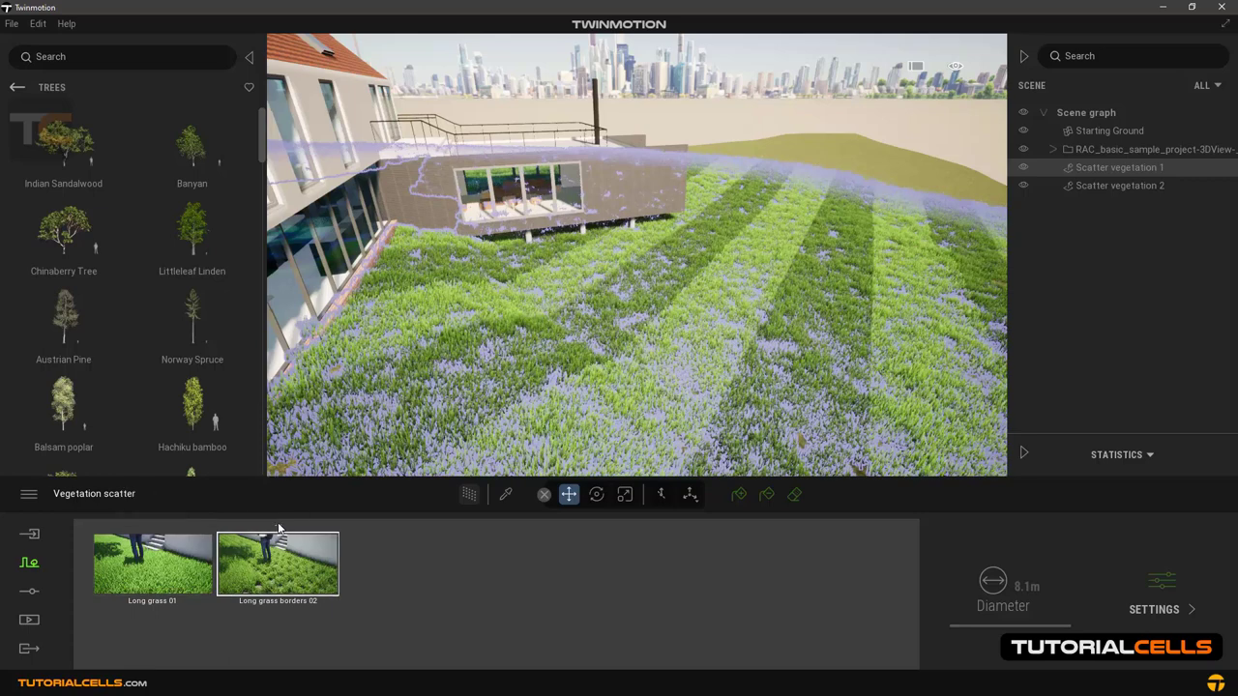
left_click(278, 507)
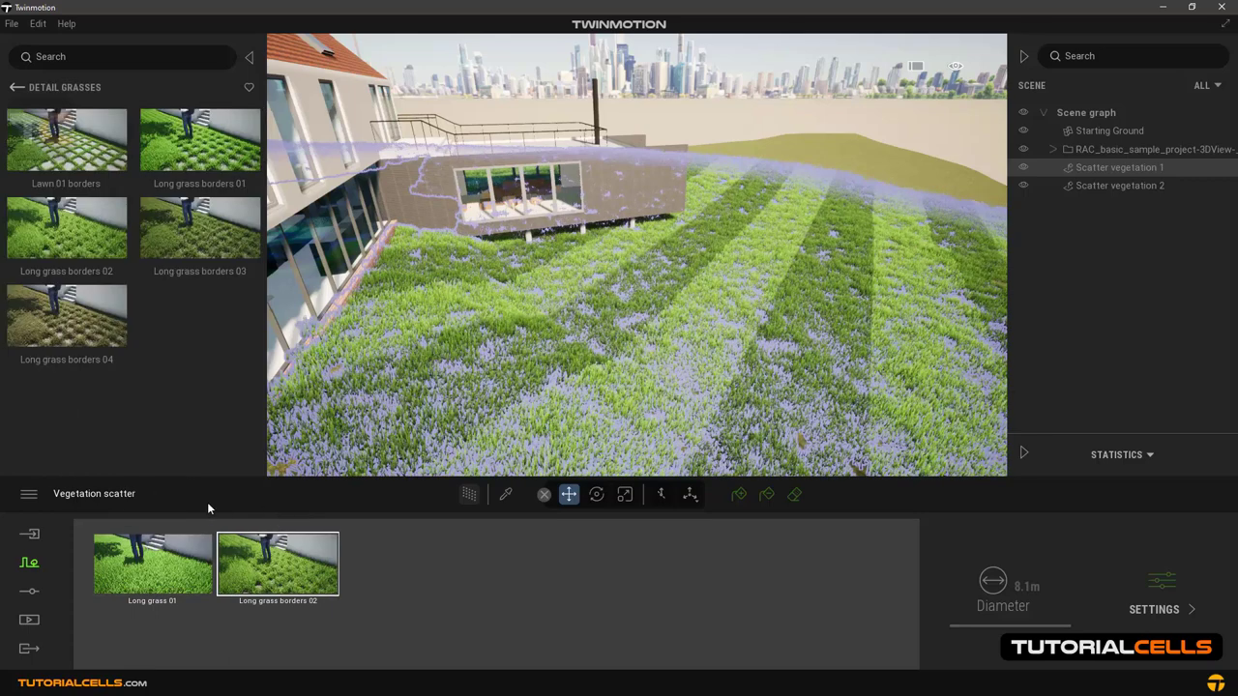
Go to the library category of Long grass 01 and add TallGrass 04 from it to Scatter vegetation 1.
left_click(153, 527)
left_click(153, 507)
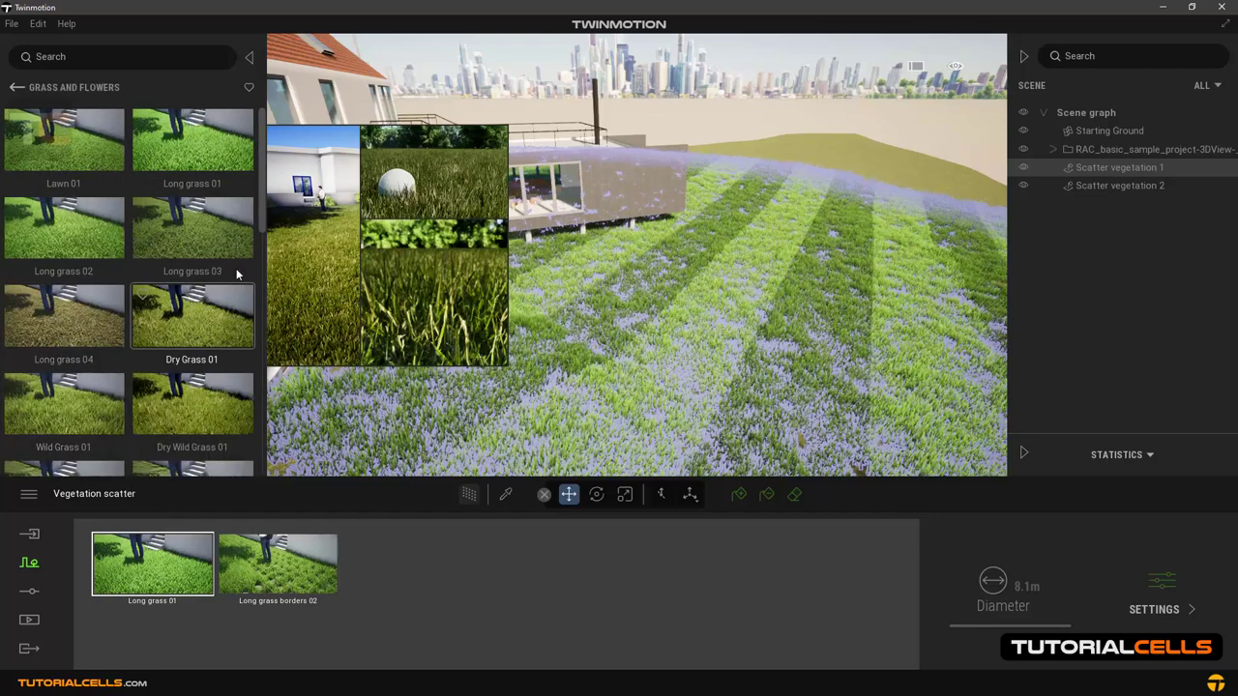
scroll(196, 384, "down", 5)
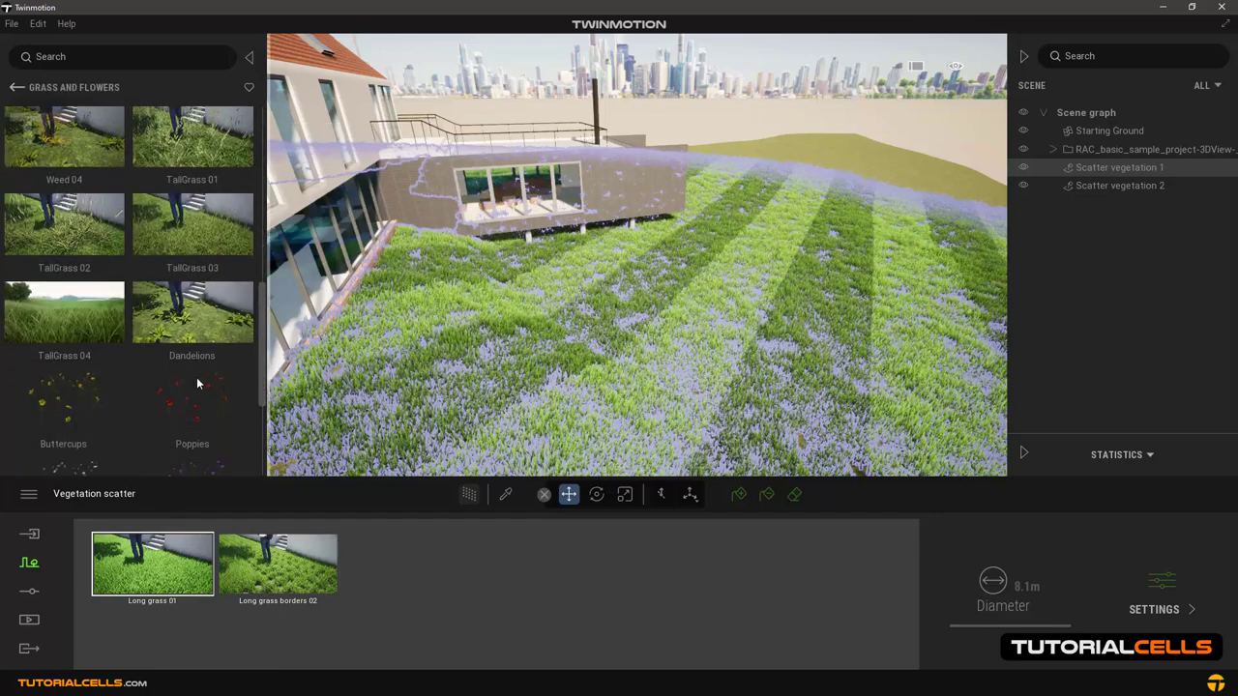
left_click_drag(71, 321, 418, 571)
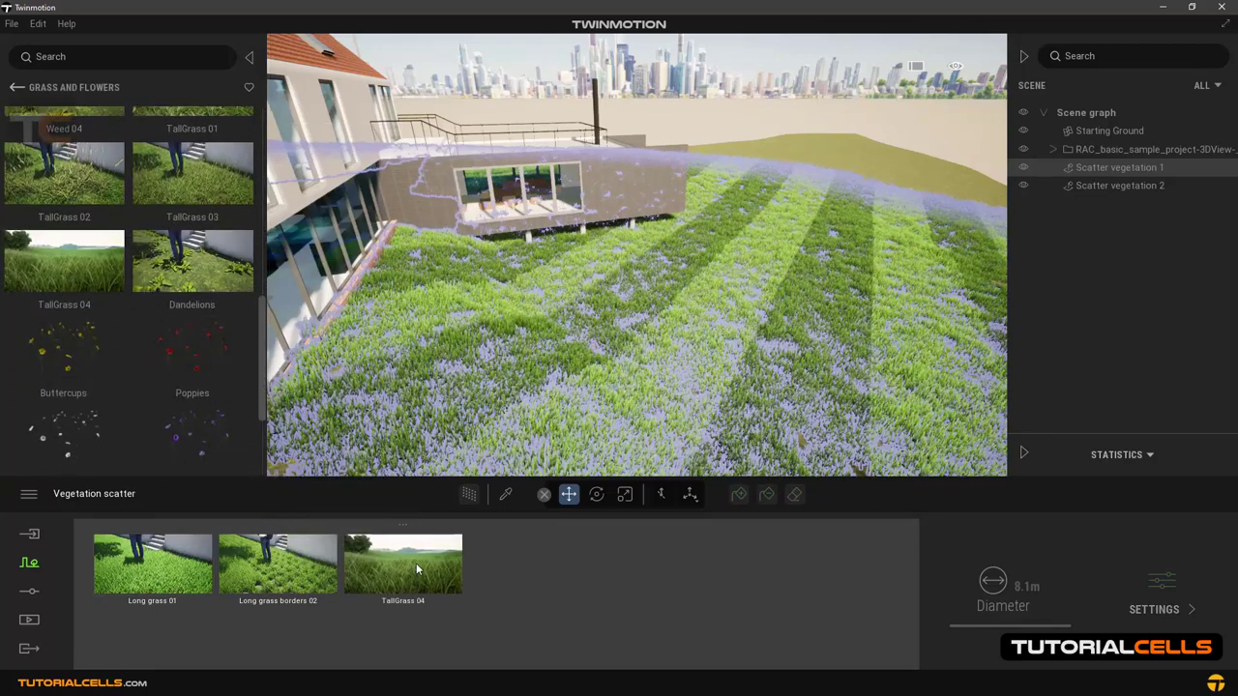